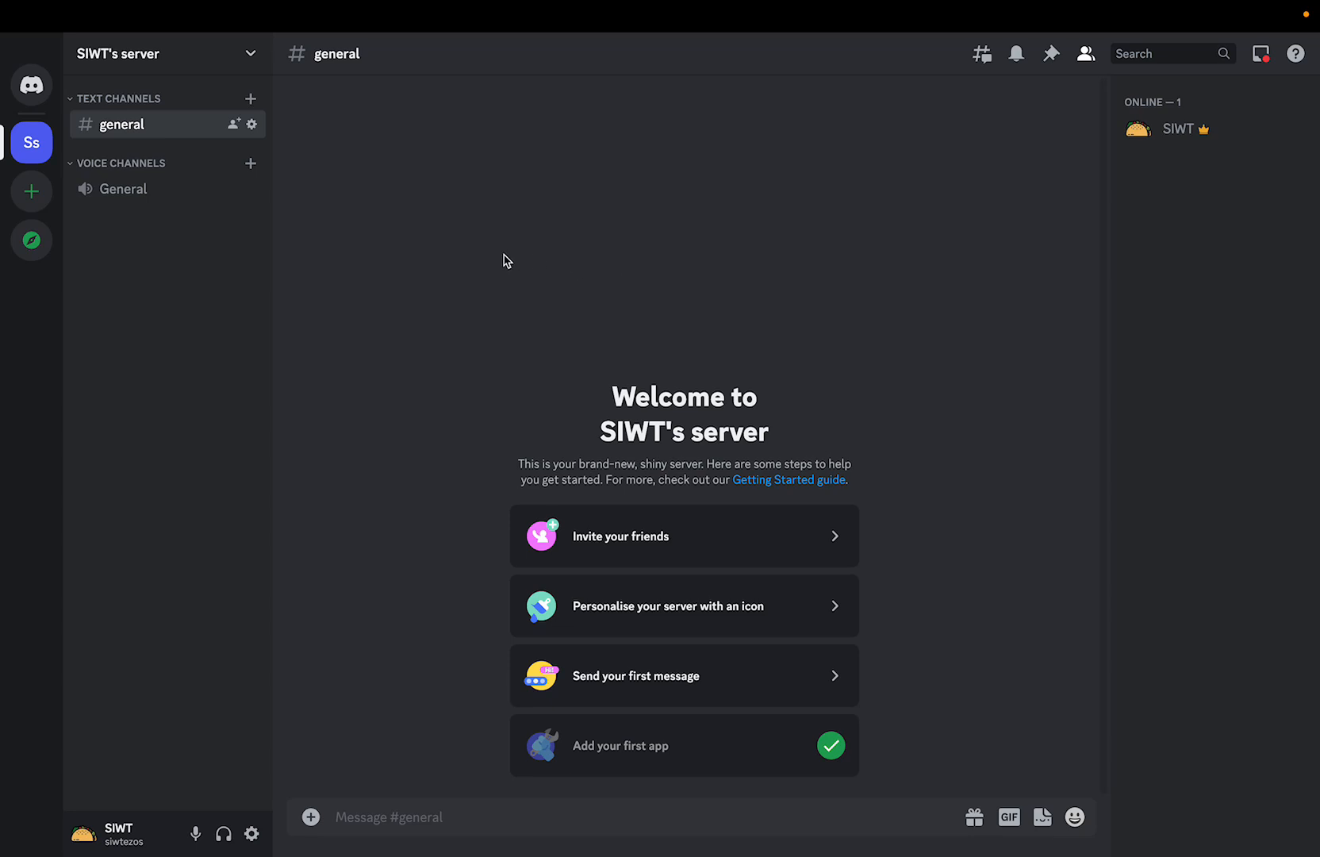
Switch to the Discord Developer Portal and create an application named SIWT TezDev, agreeing to the developer terms.
key(ctrl+Right)
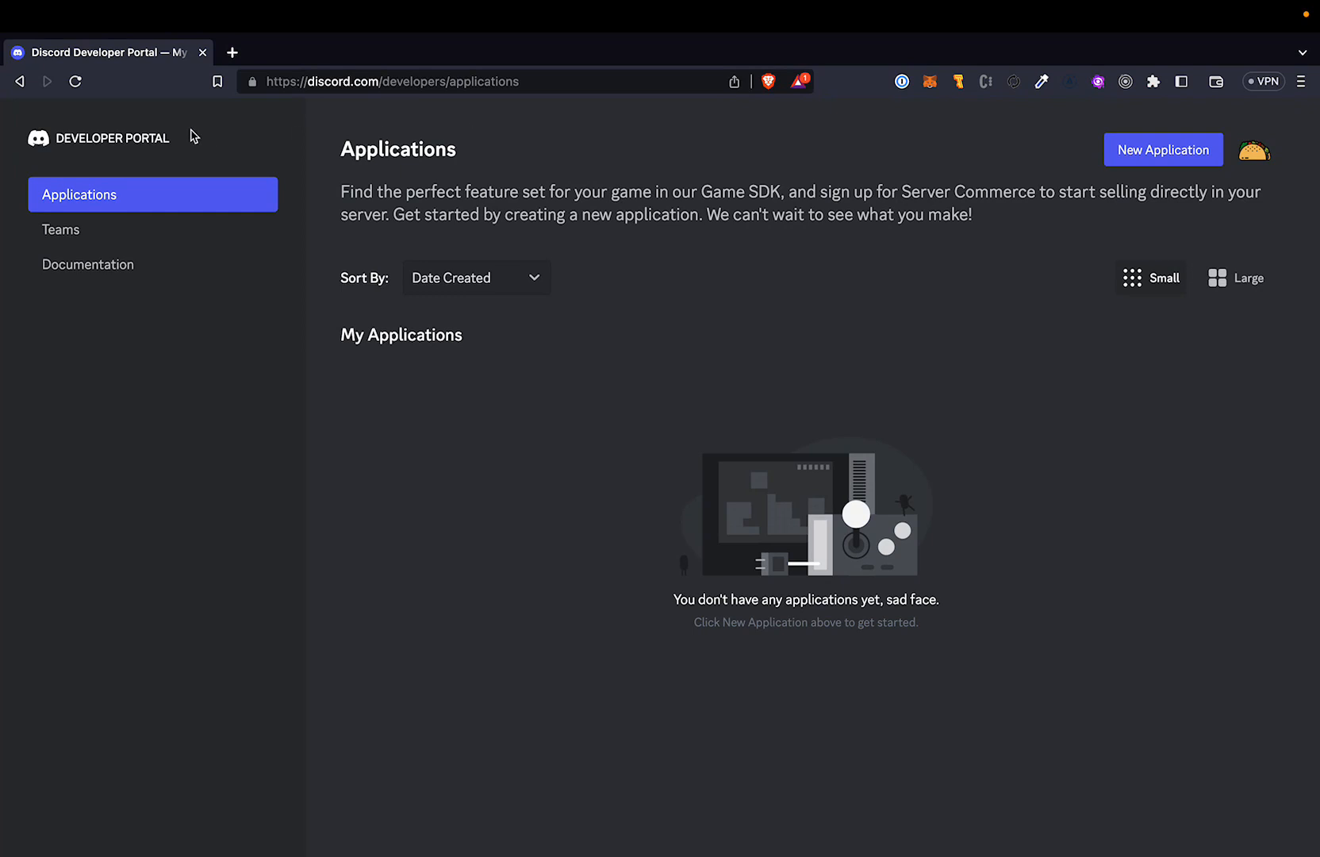
click(1143, 165)
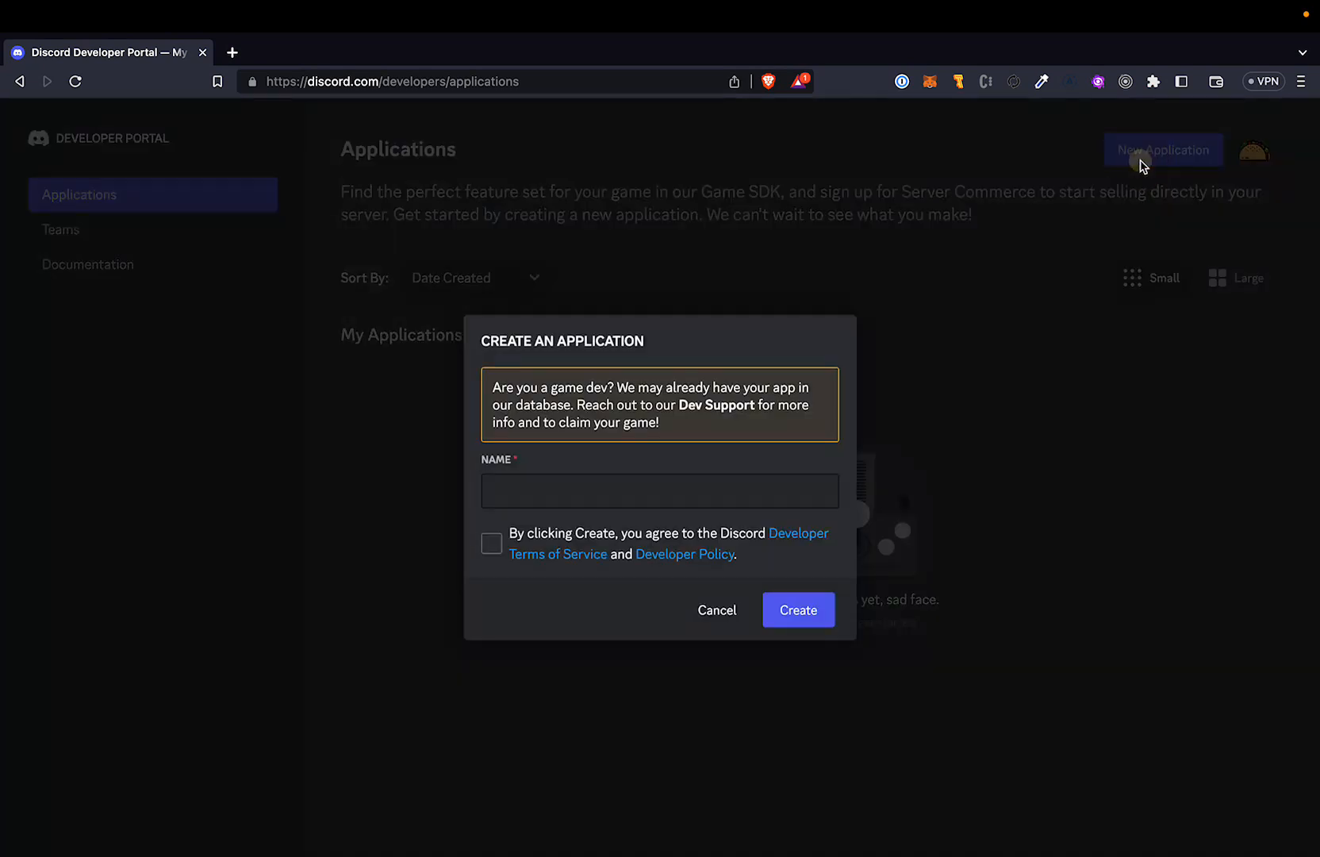
click(537, 486)
text(SIWT T)
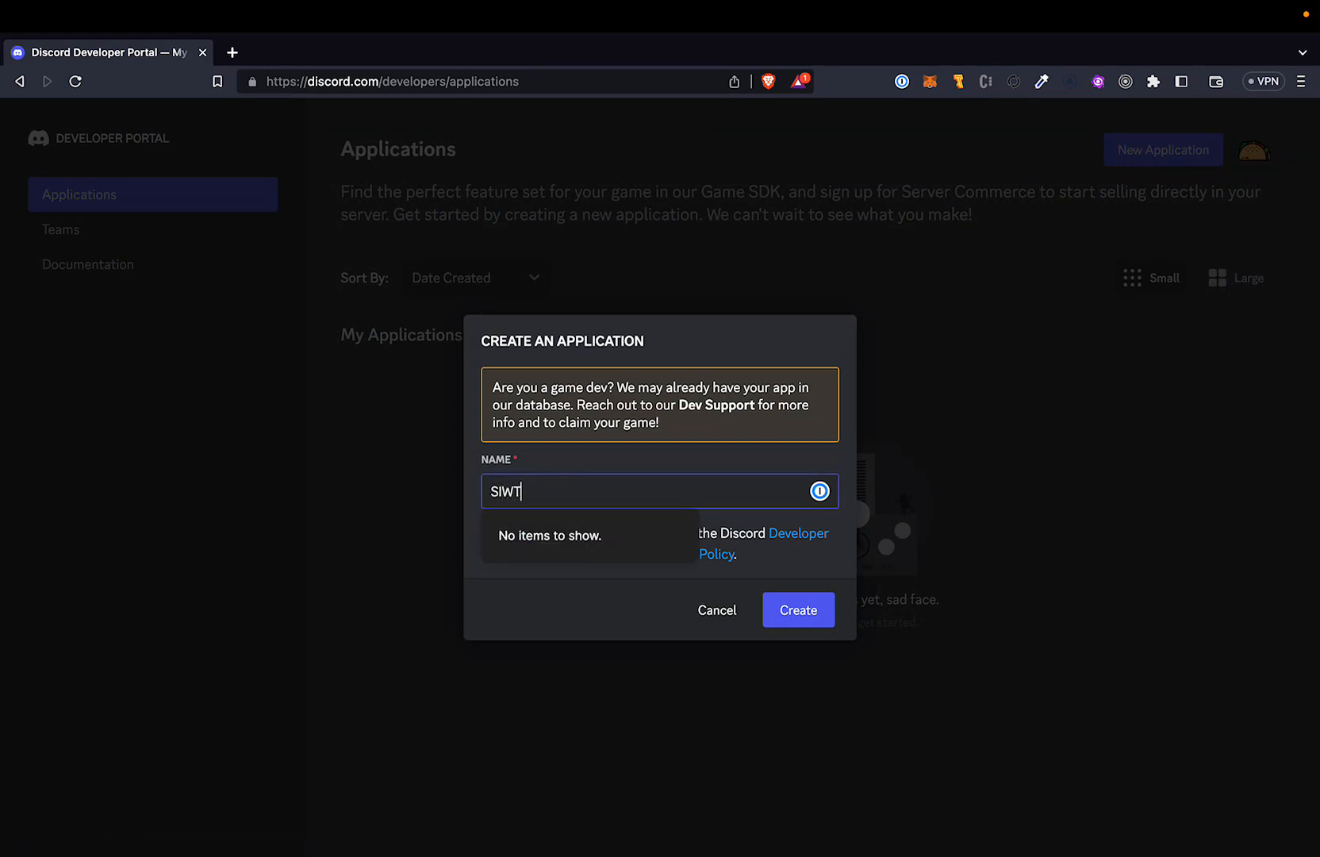
text(ezDev)
click(504, 618)
click(492, 543)
click(797, 612)
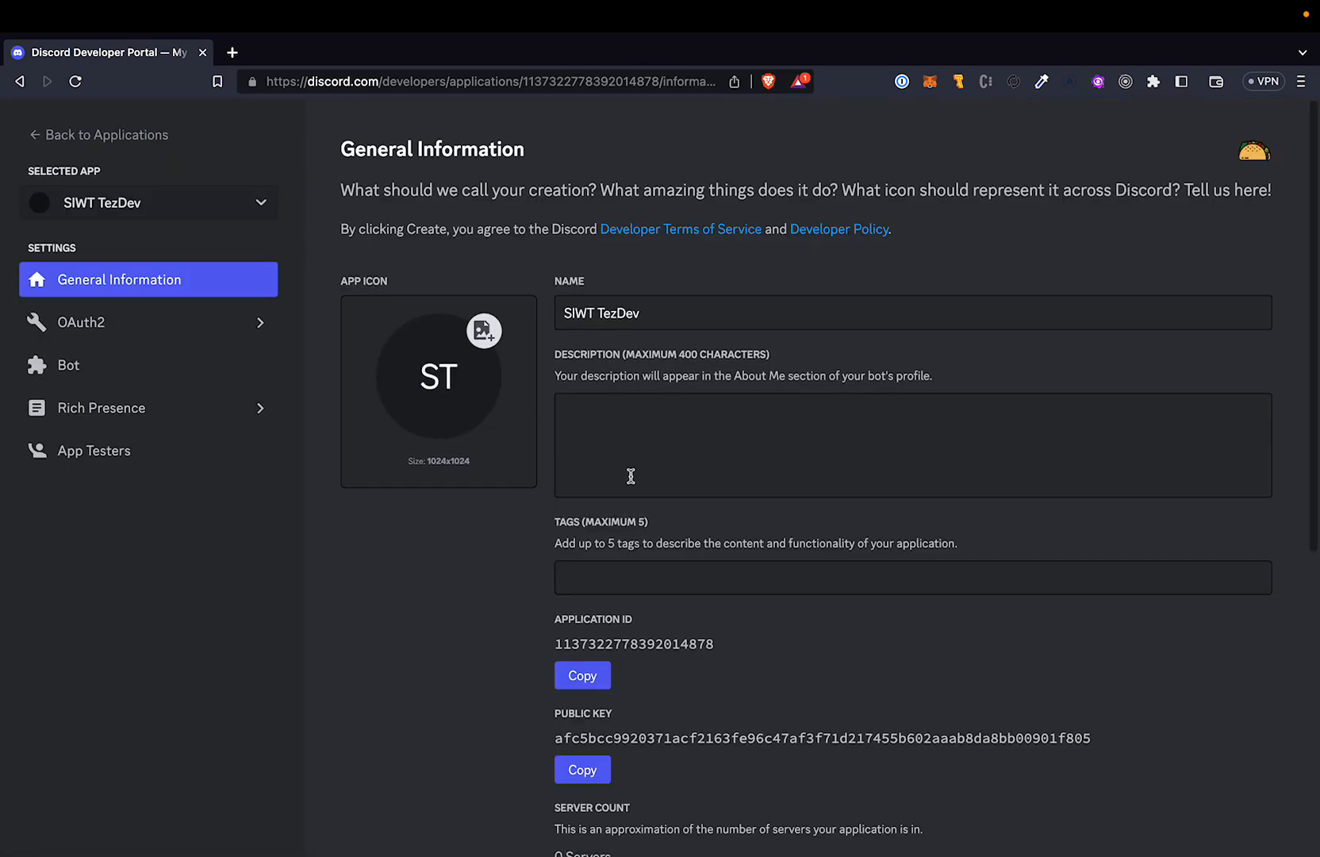
Enable the Presence, Server Members and Message Content intents for the application's bot and save the changes.
scroll(635, 480, down, 3)
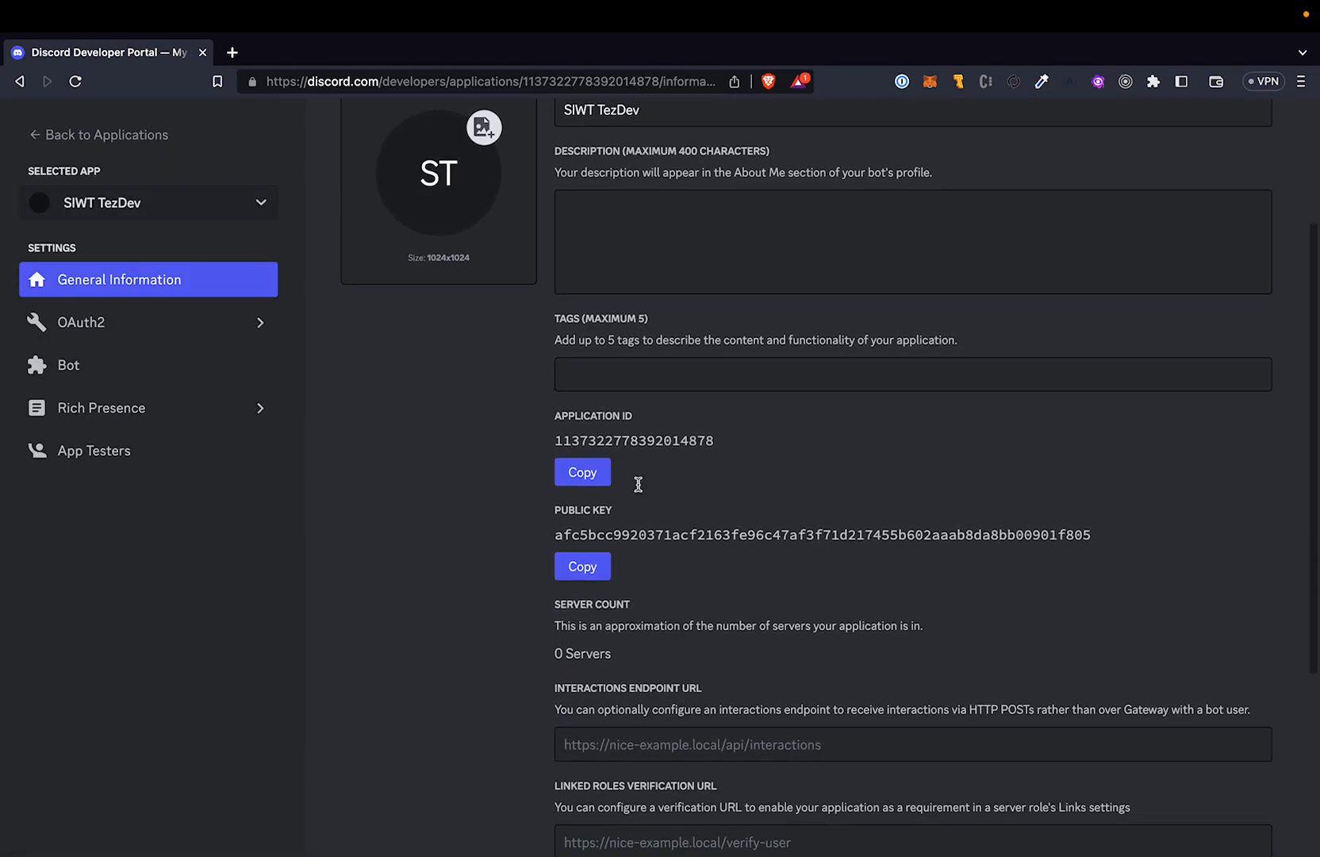
click(93, 361)
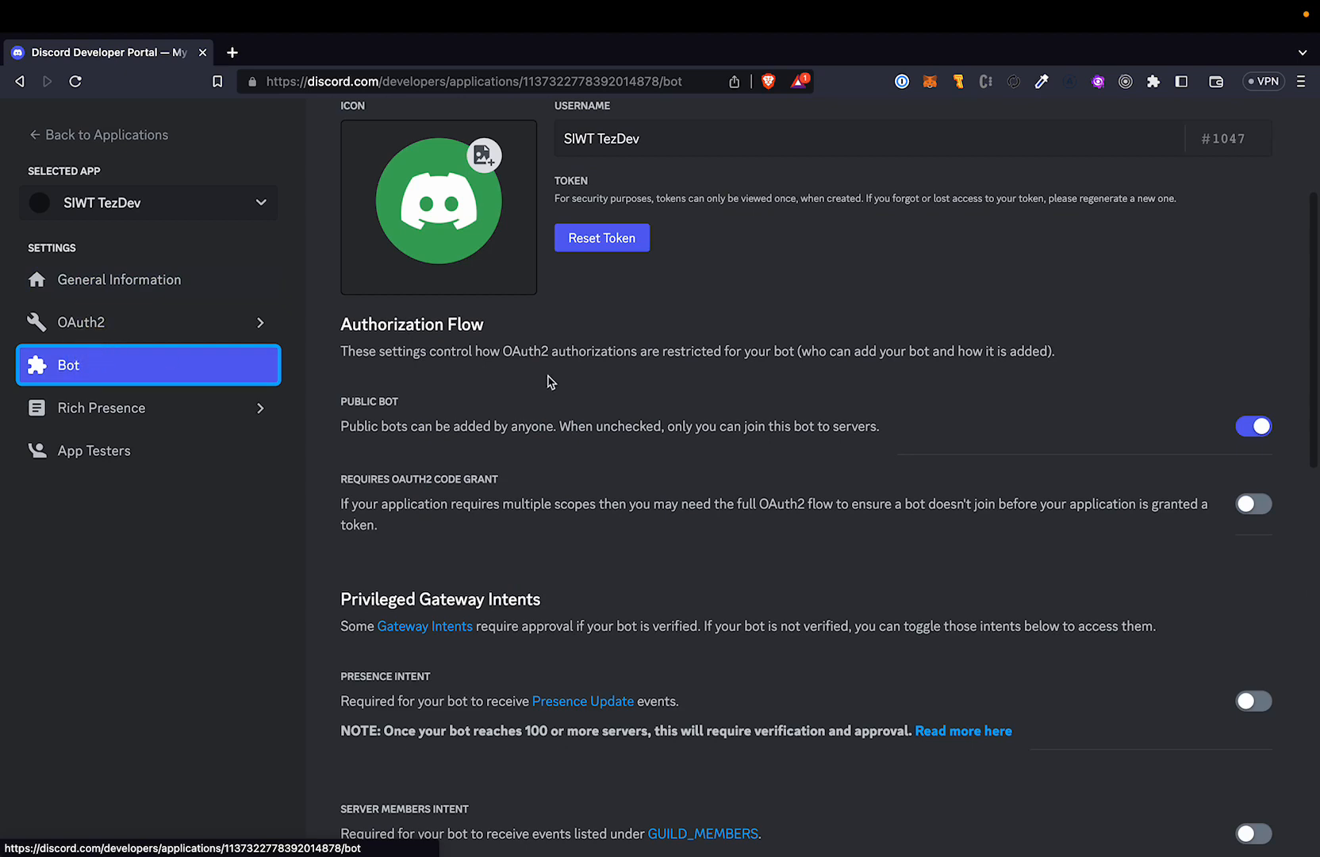
scroll(690, 460, down, 5)
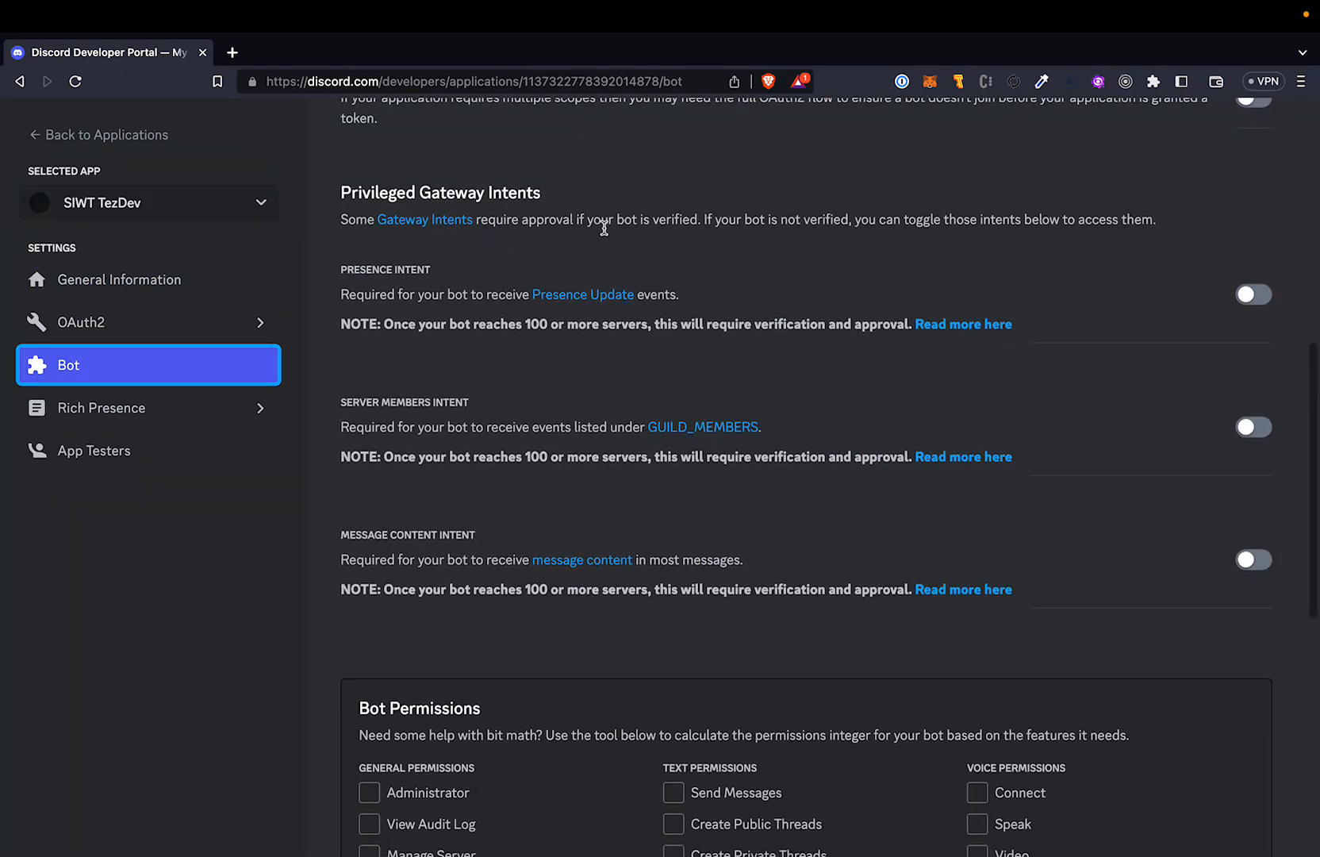
click(1254, 294)
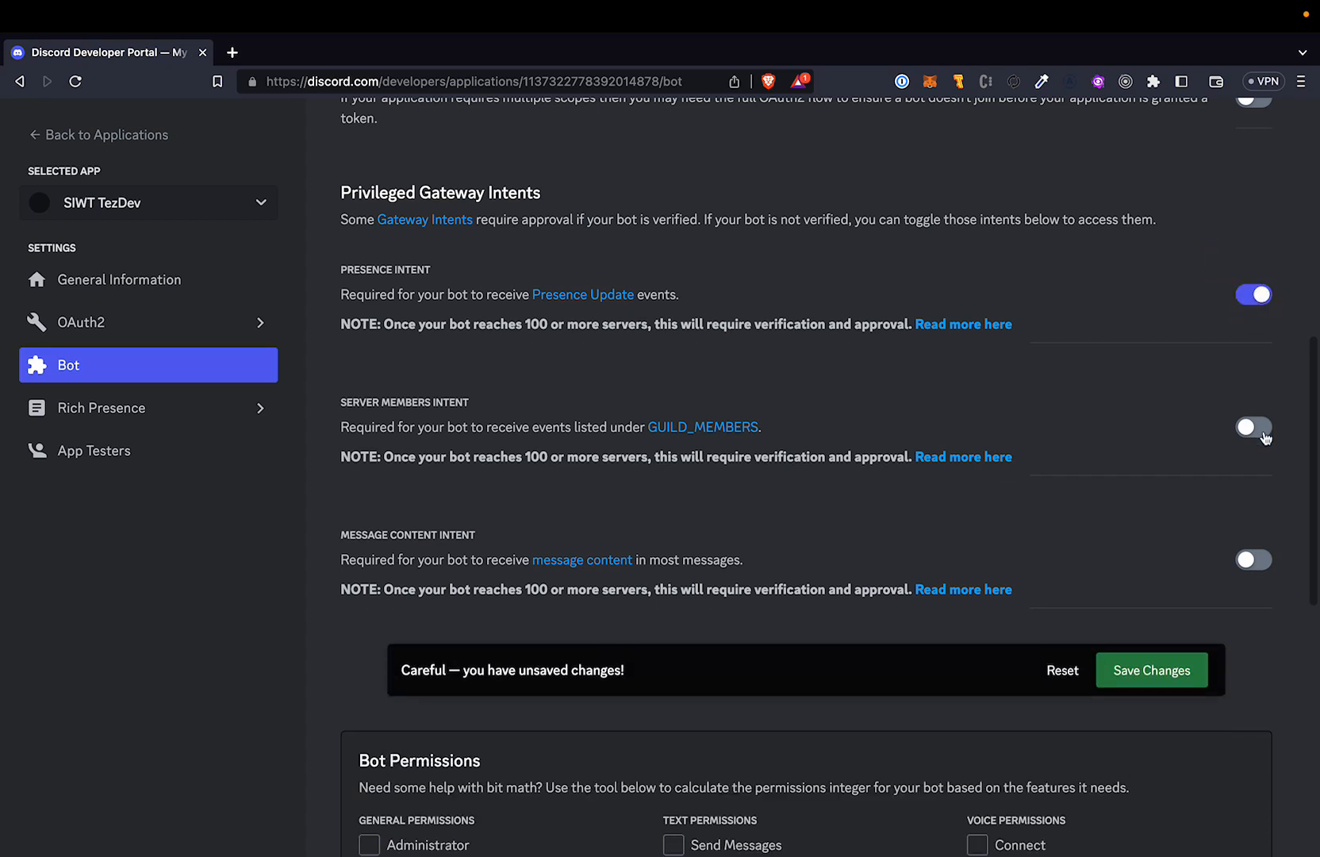
click(1254, 427)
click(1253, 560)
click(1144, 679)
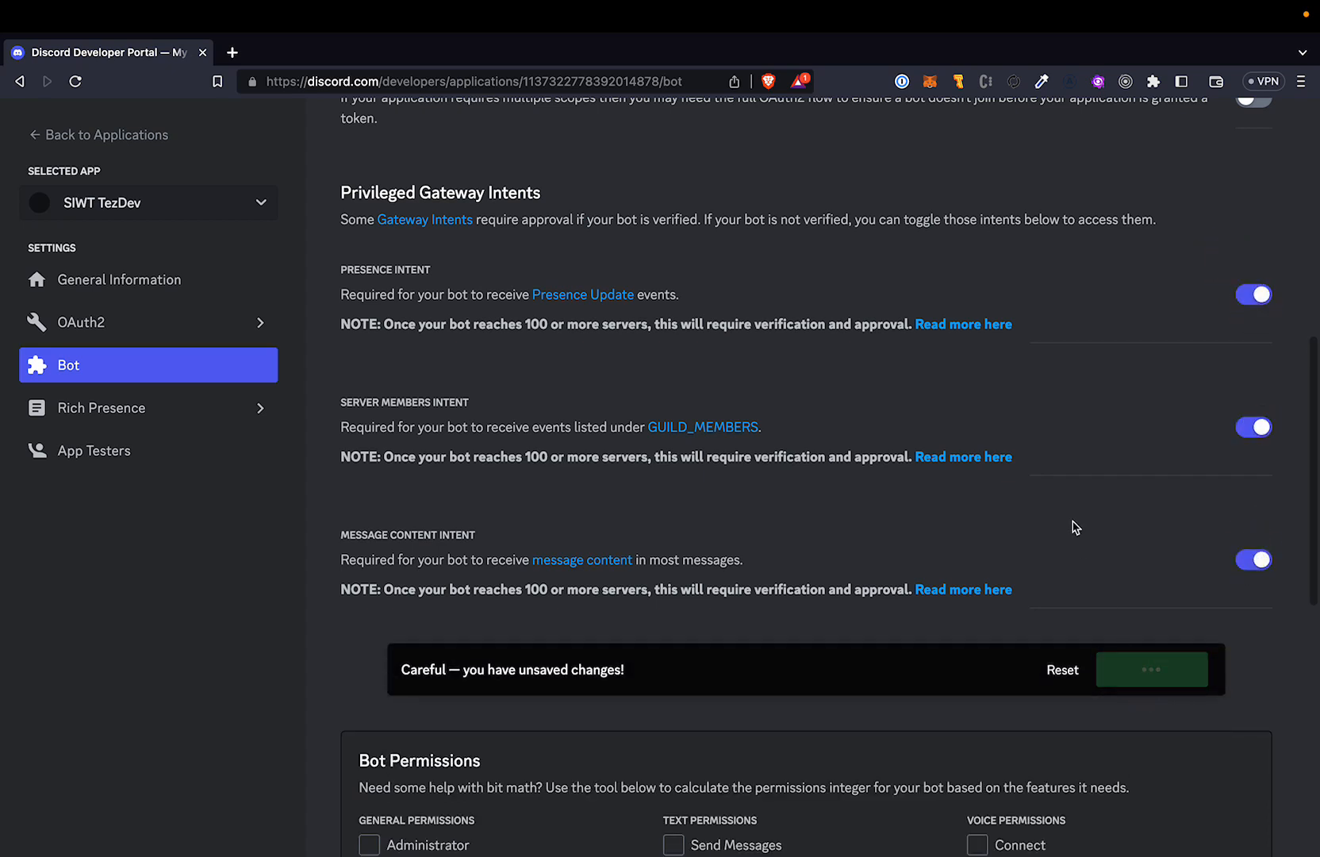
scroll(1071, 525, up, 6)
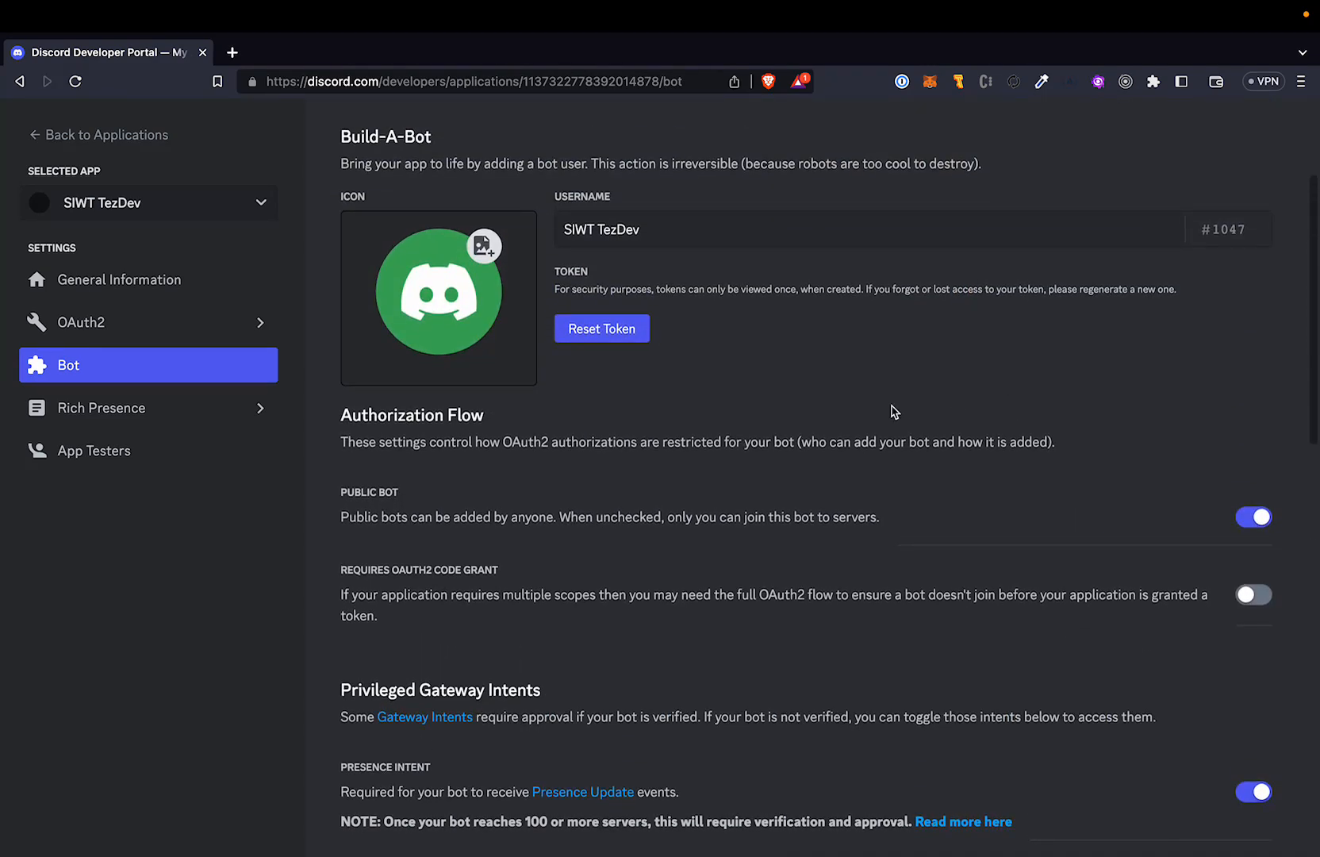
Switch to VS Code and duplicate .env.example in packages/discord, naming the copy .env.
key(ctrl+Right)
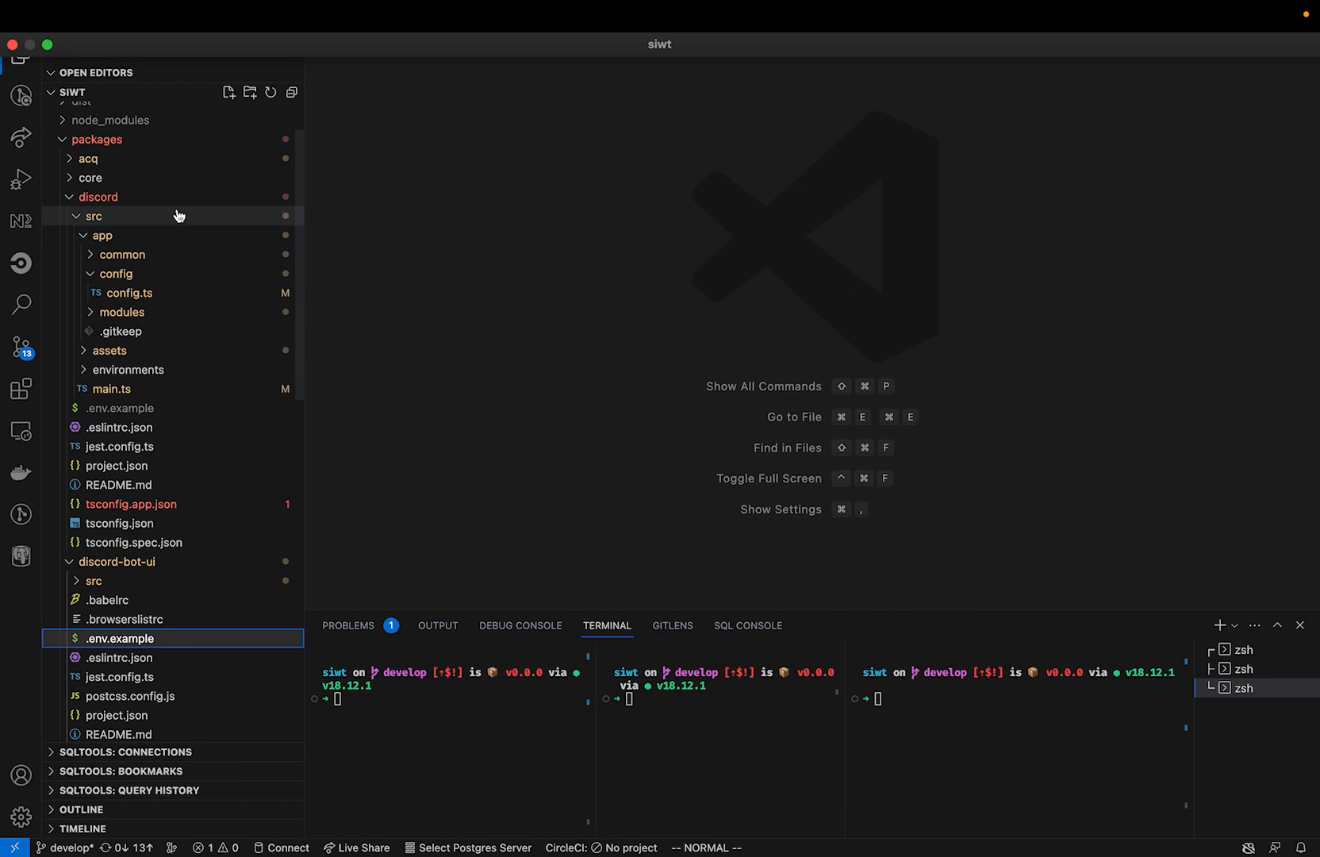
scroll(199, 207, up, 2)
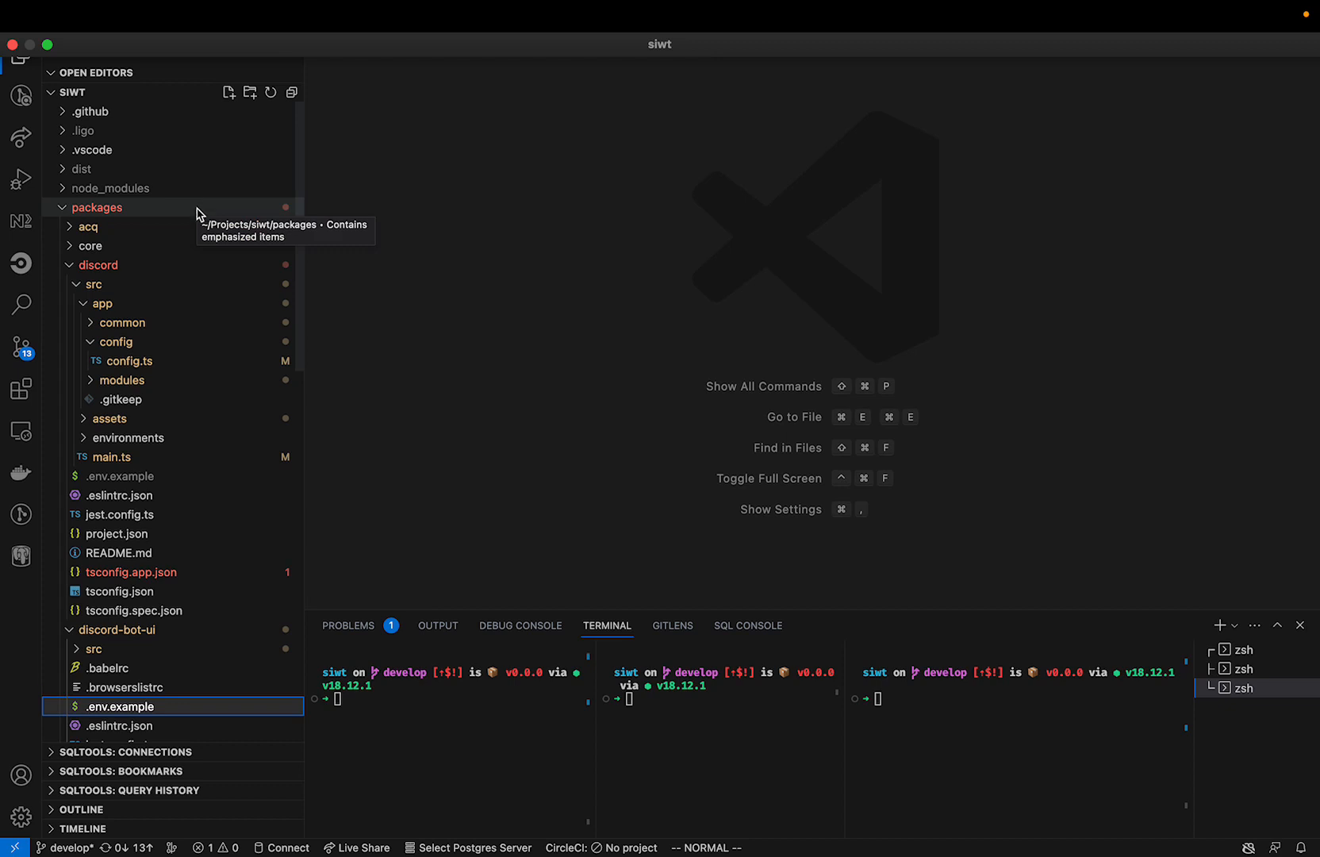
click(146, 269)
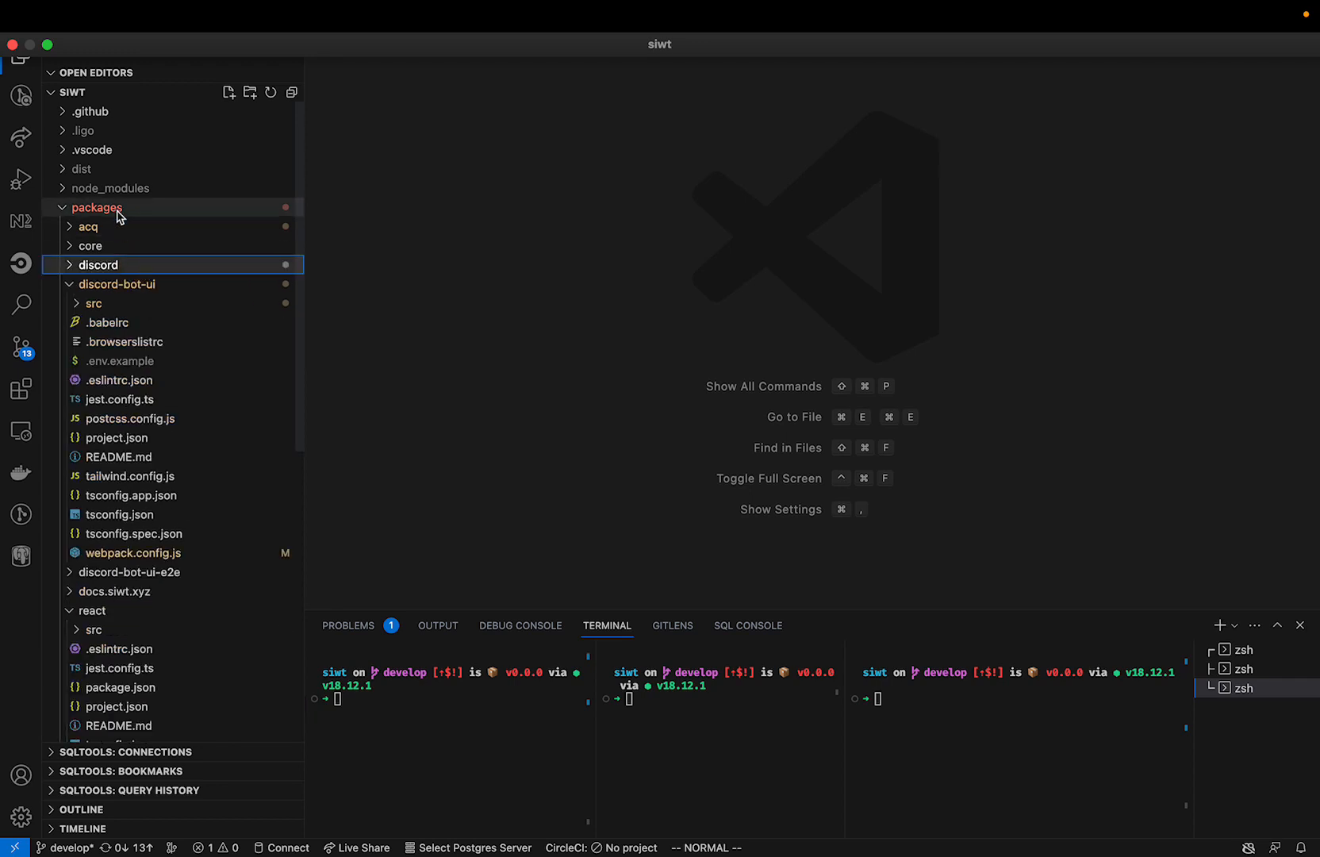
click(128, 268)
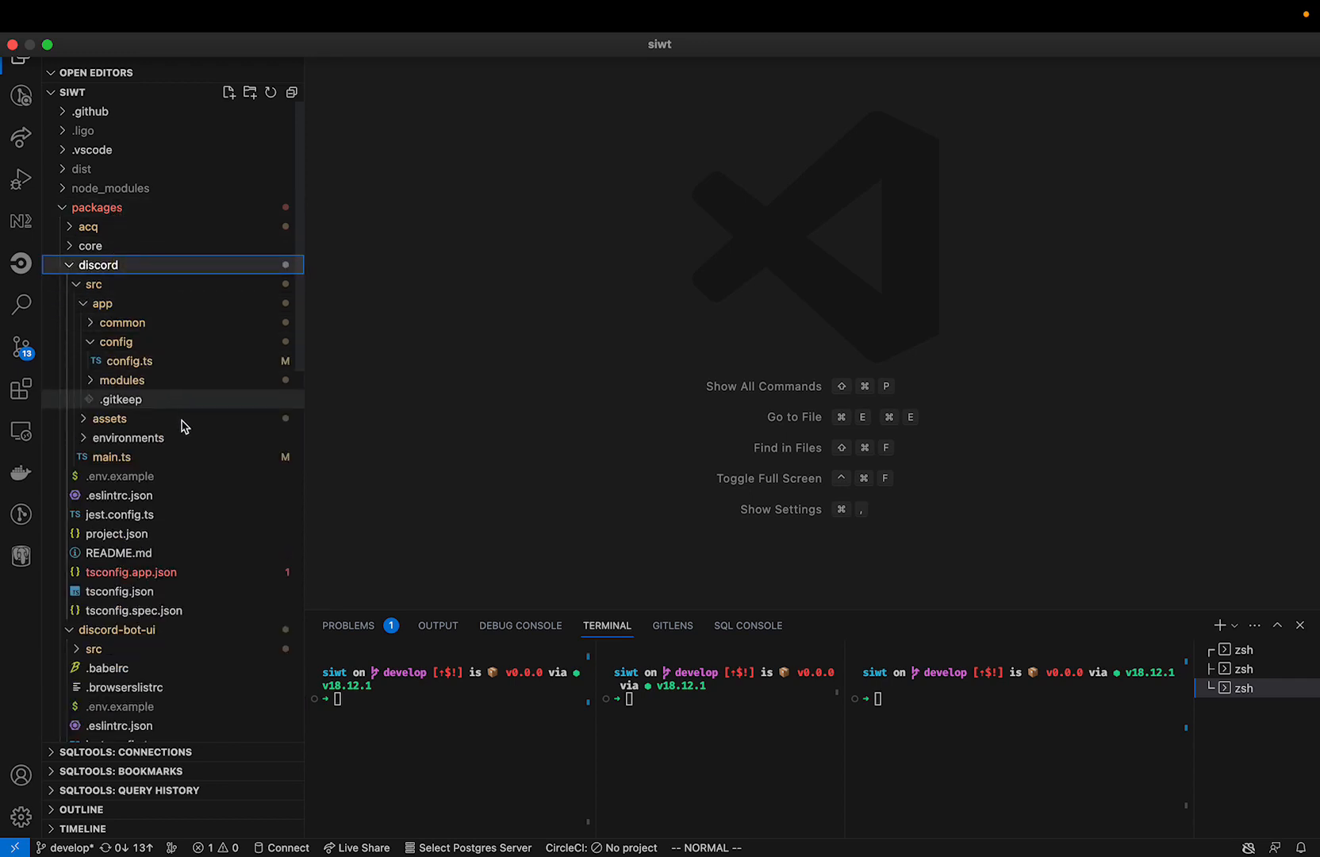
click(165, 478)
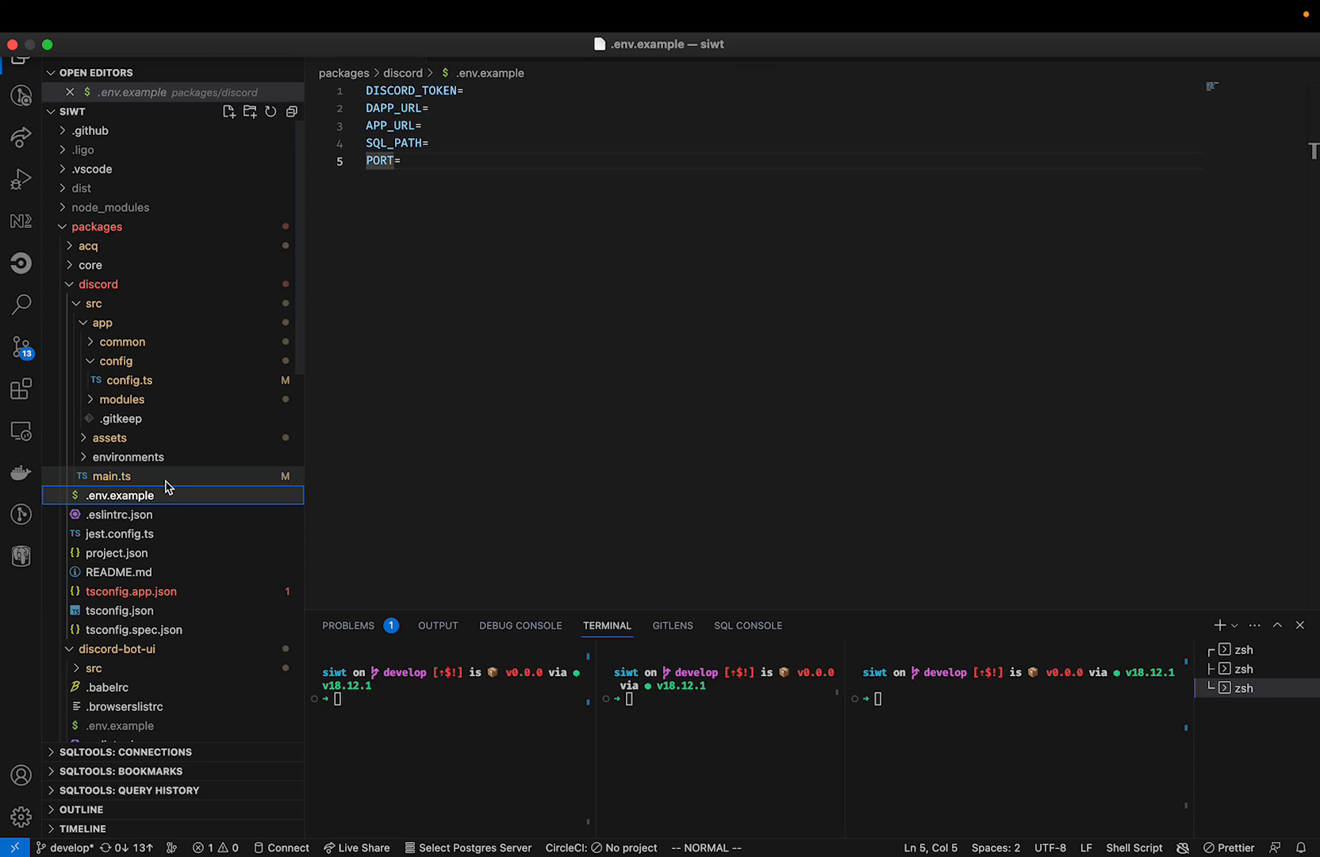
key(super+c)
key(super+v)
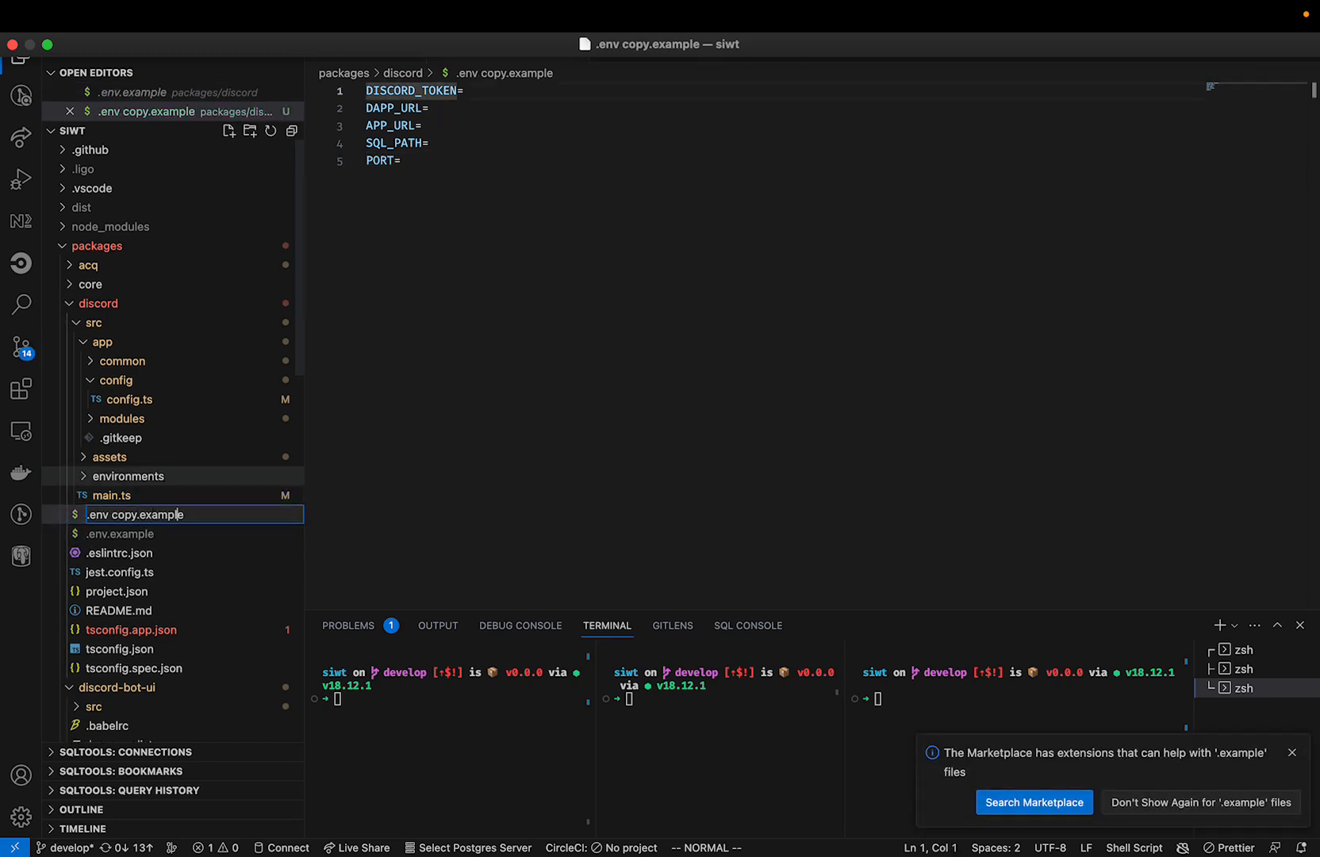
key(BackSpace)
key(BackSpace)
key(BackSpace)
key(BackSpace)
key(BackSpace)
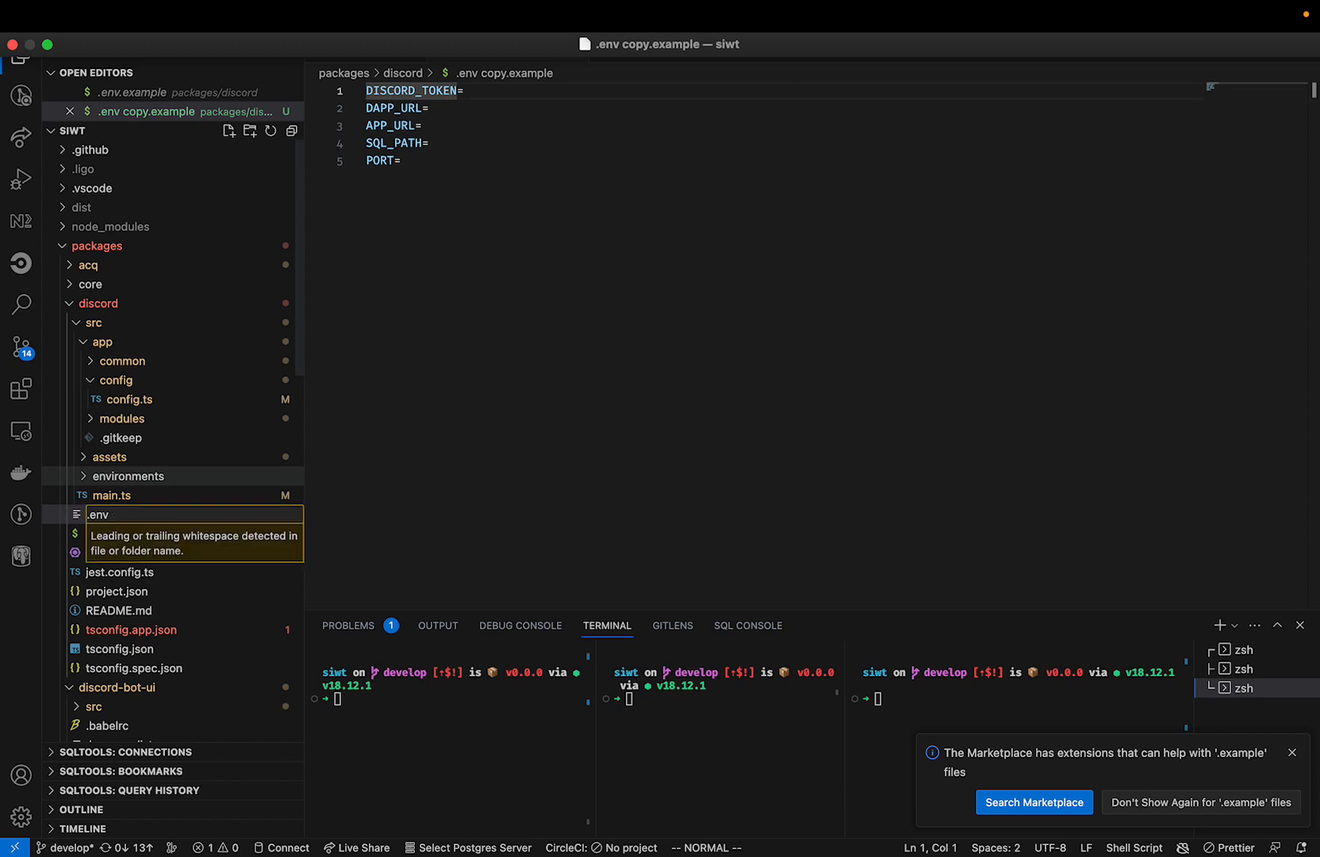
key(Return)
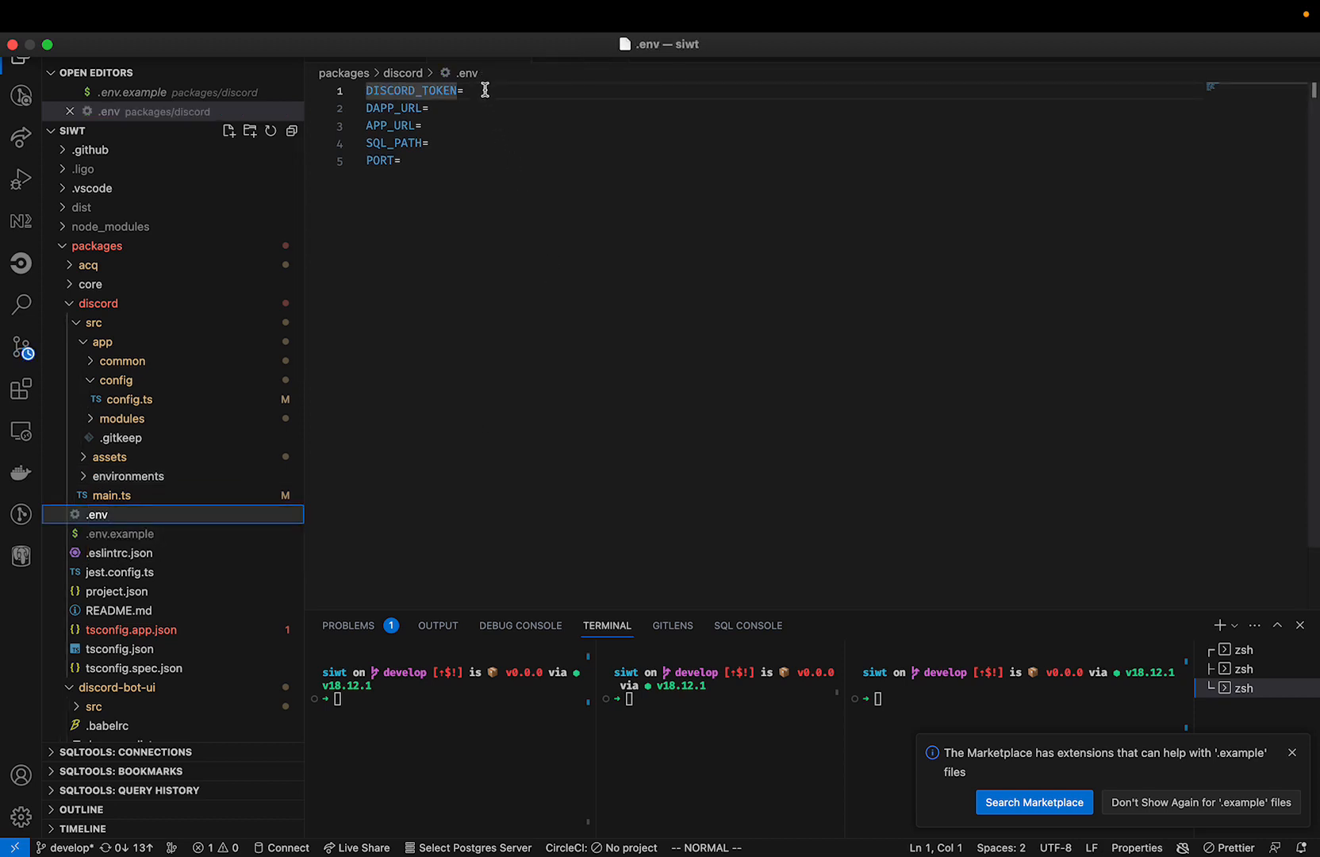
Reset the bot's token in the Discord Developer Portal and paste the new token as DISCORD_TOKEN in the .env file in VS Code.
click(486, 90)
key(i)
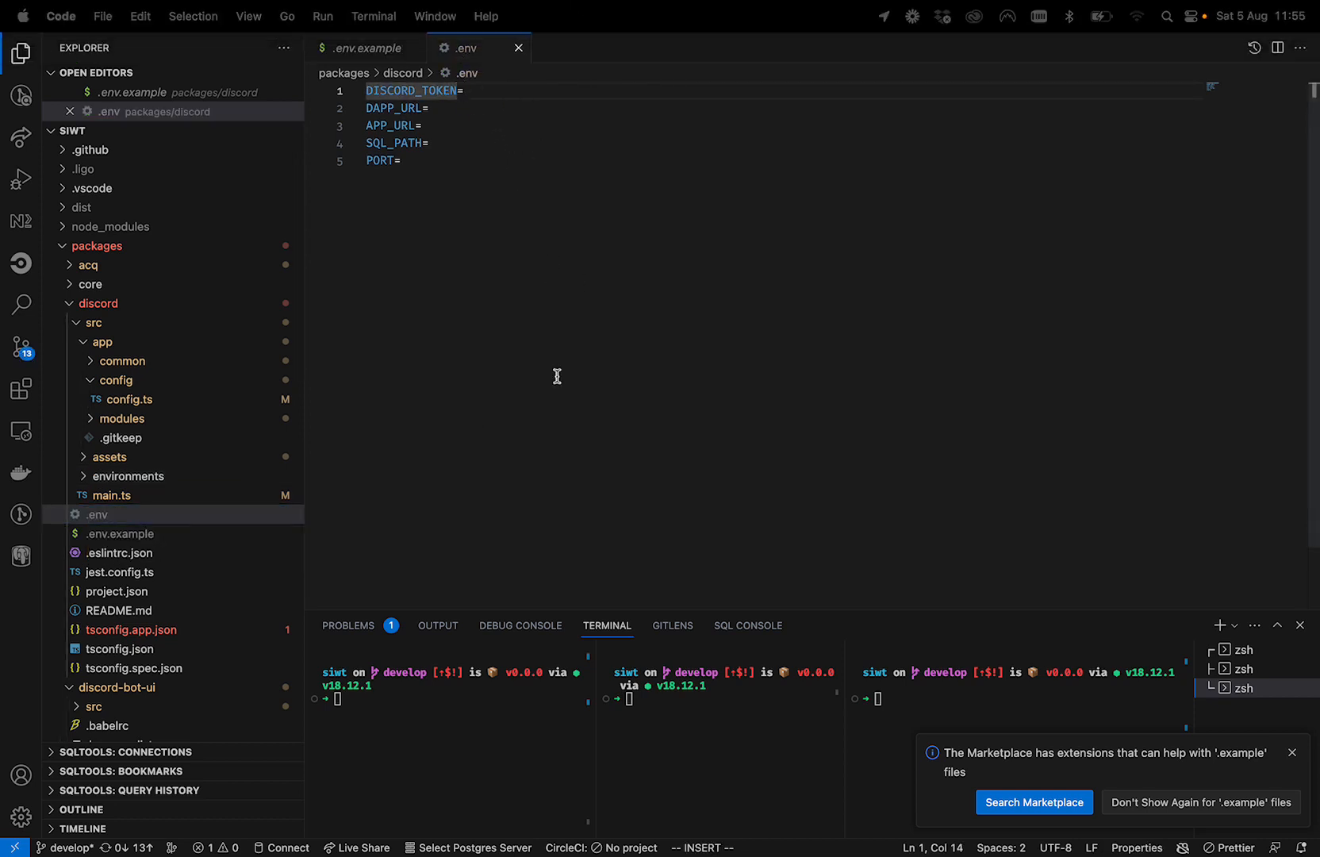
click(480, 90)
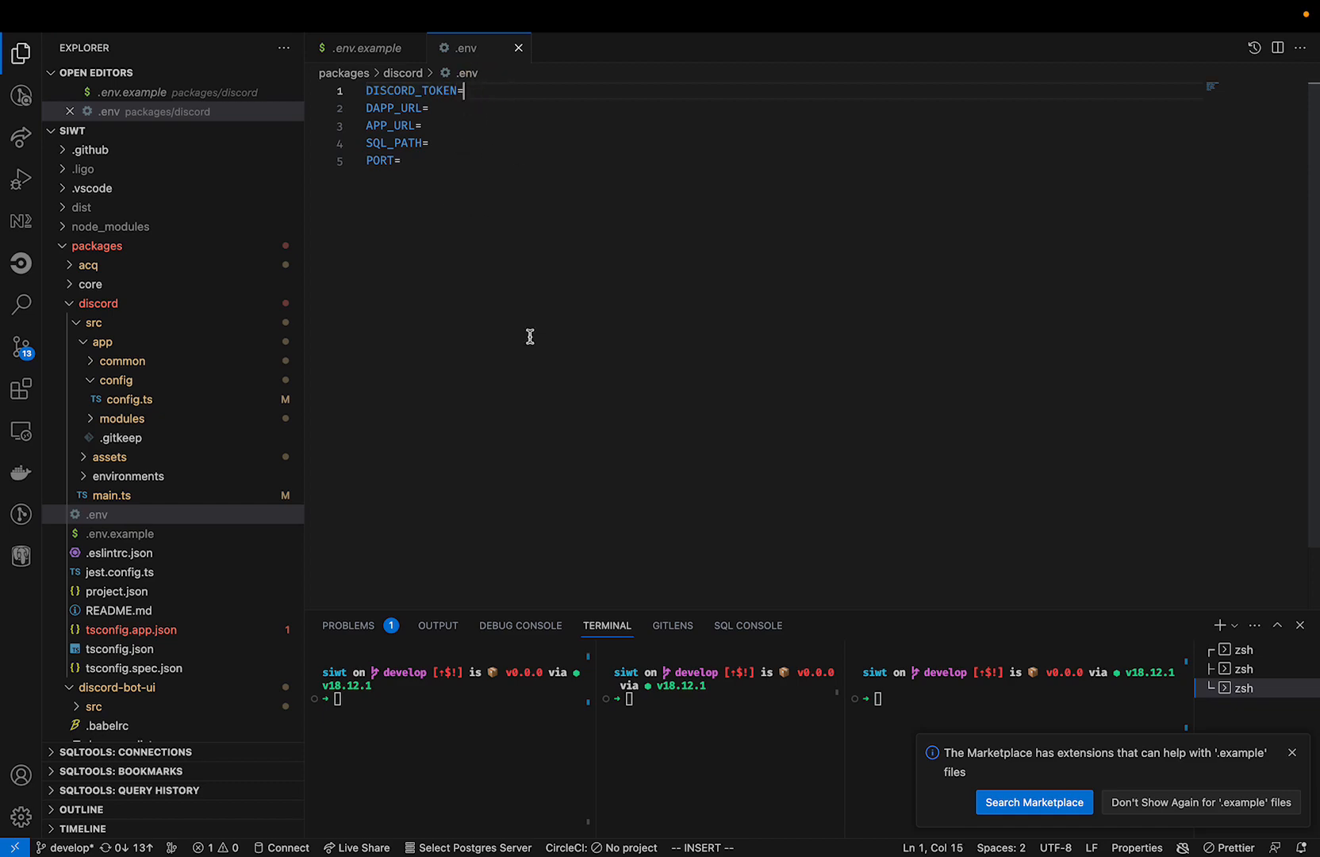
key(ctrl+Left)
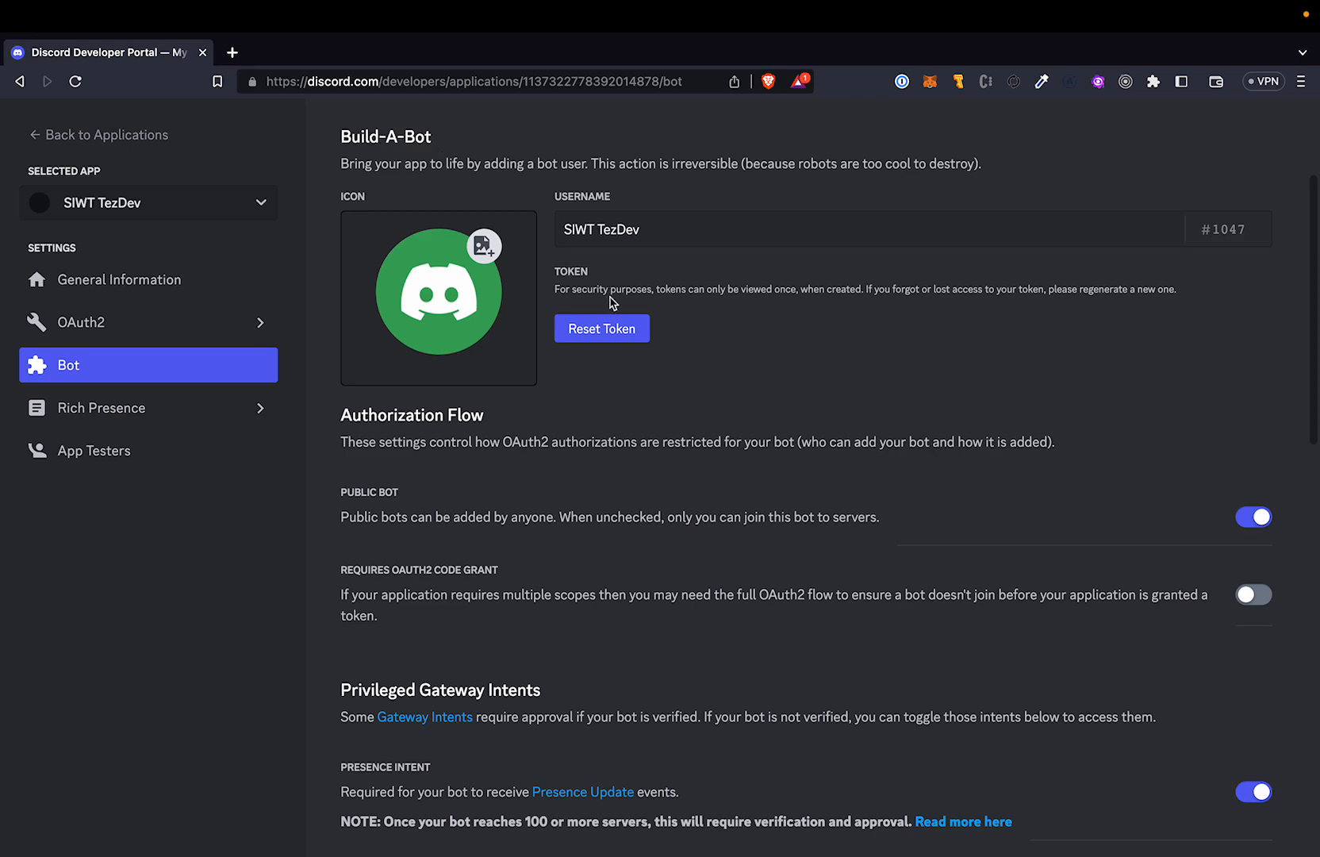
click(610, 337)
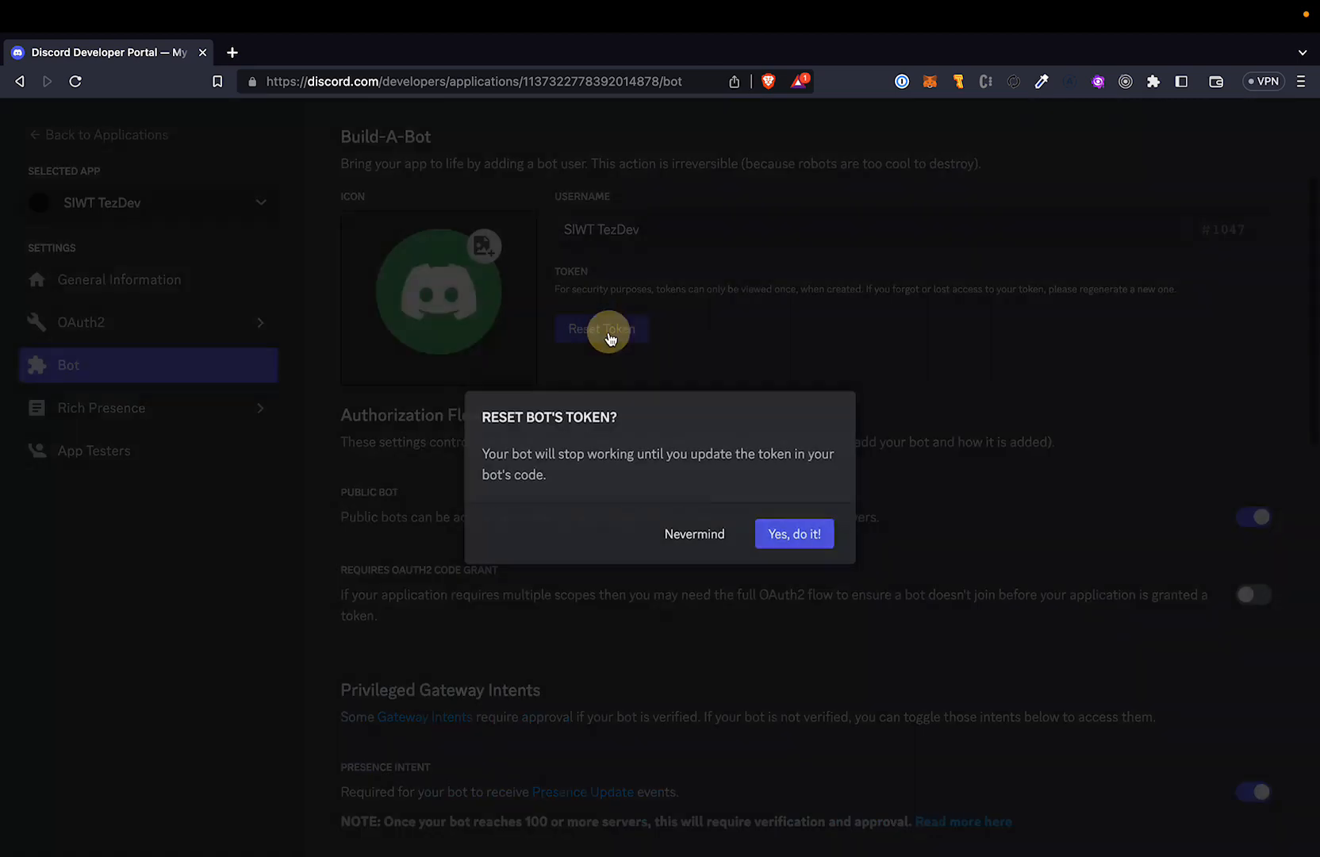
click(820, 544)
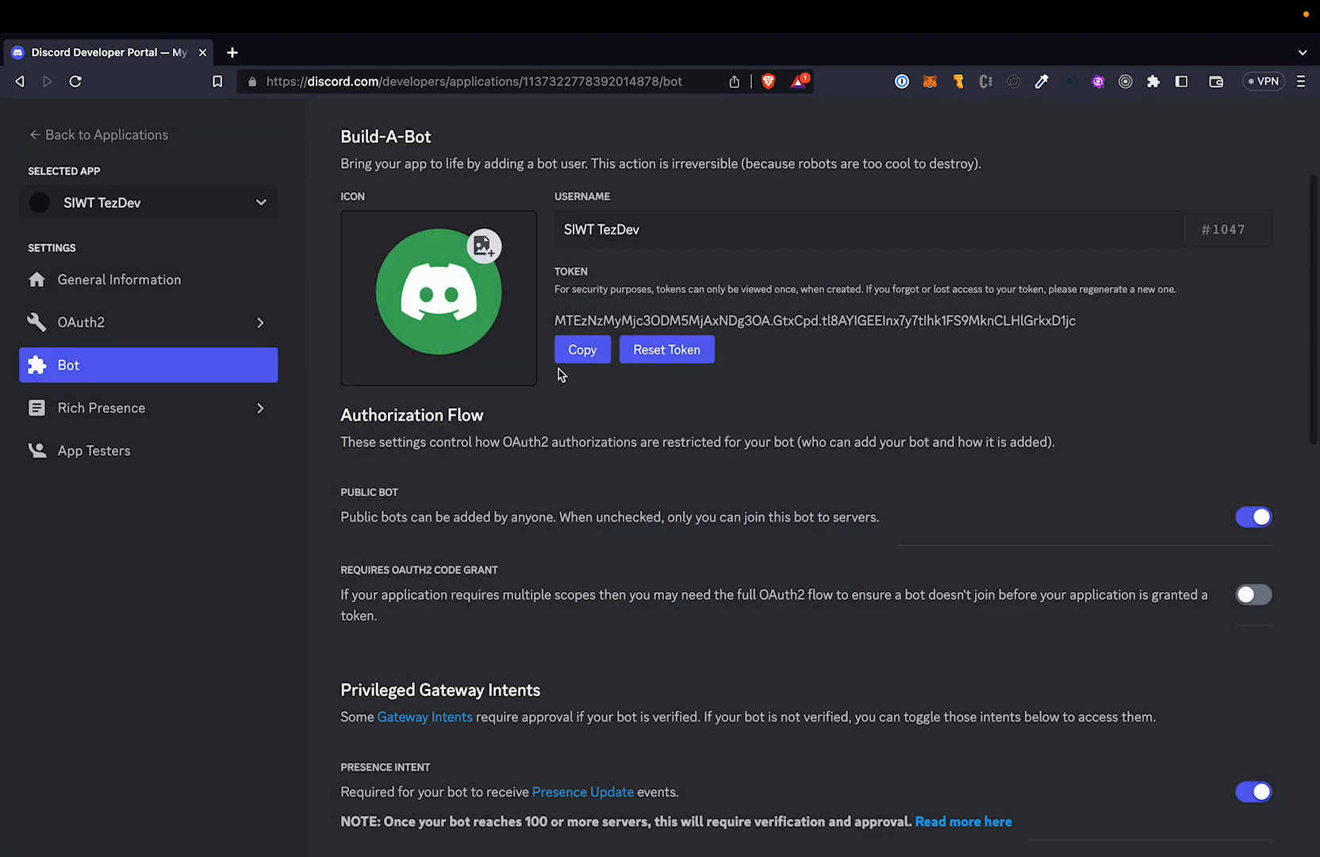
click(579, 351)
key(ctrl+Right)
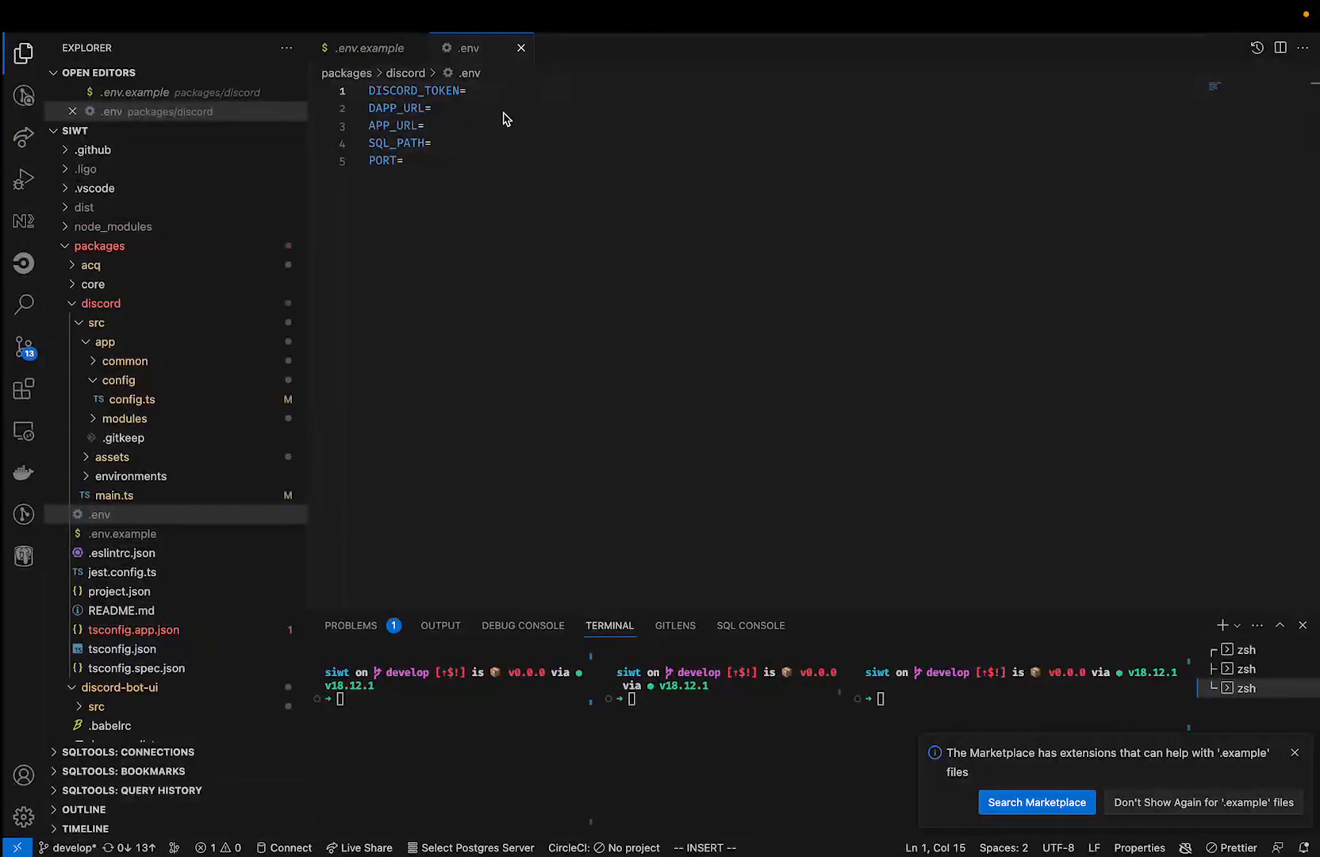
click(487, 89)
key(ctrl+v)
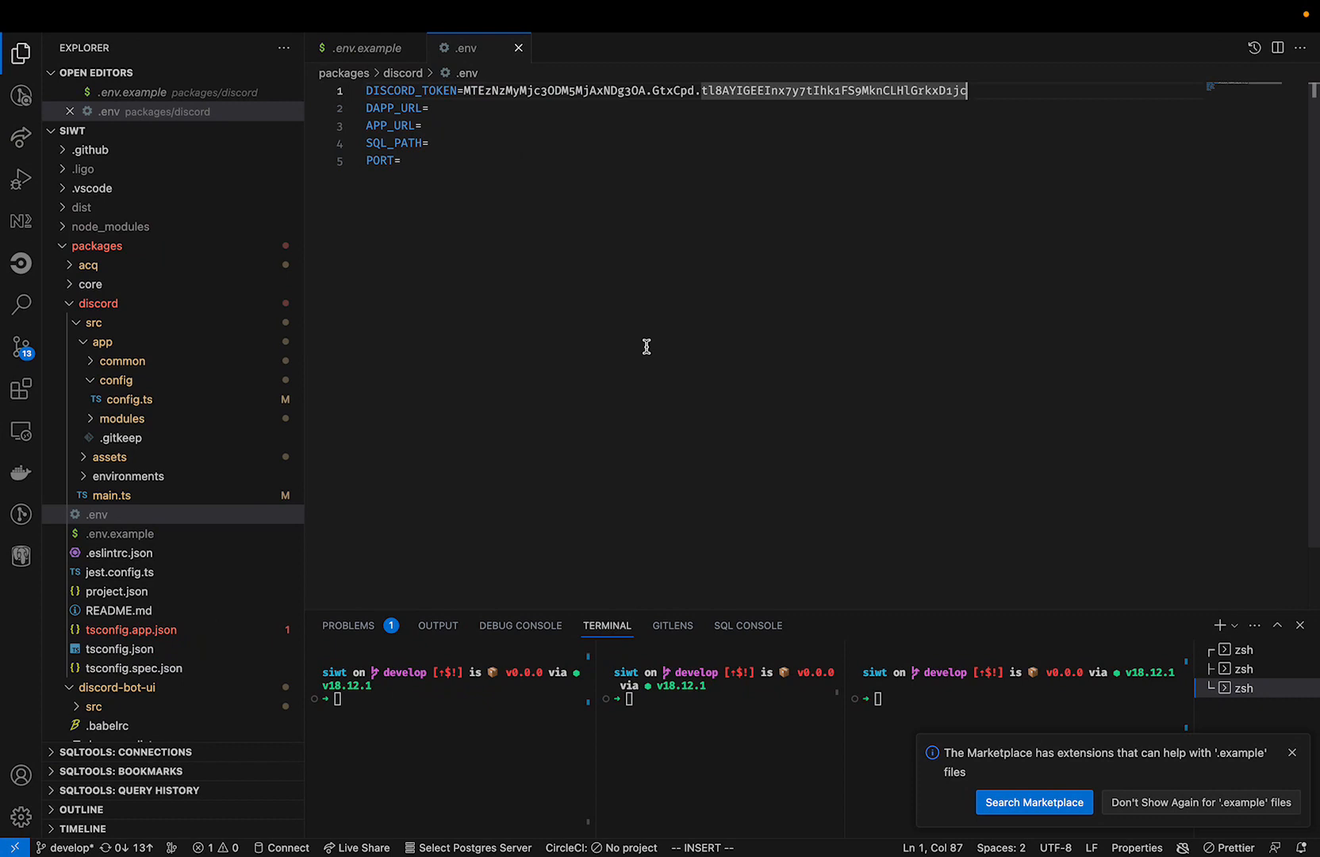
click(435, 109)
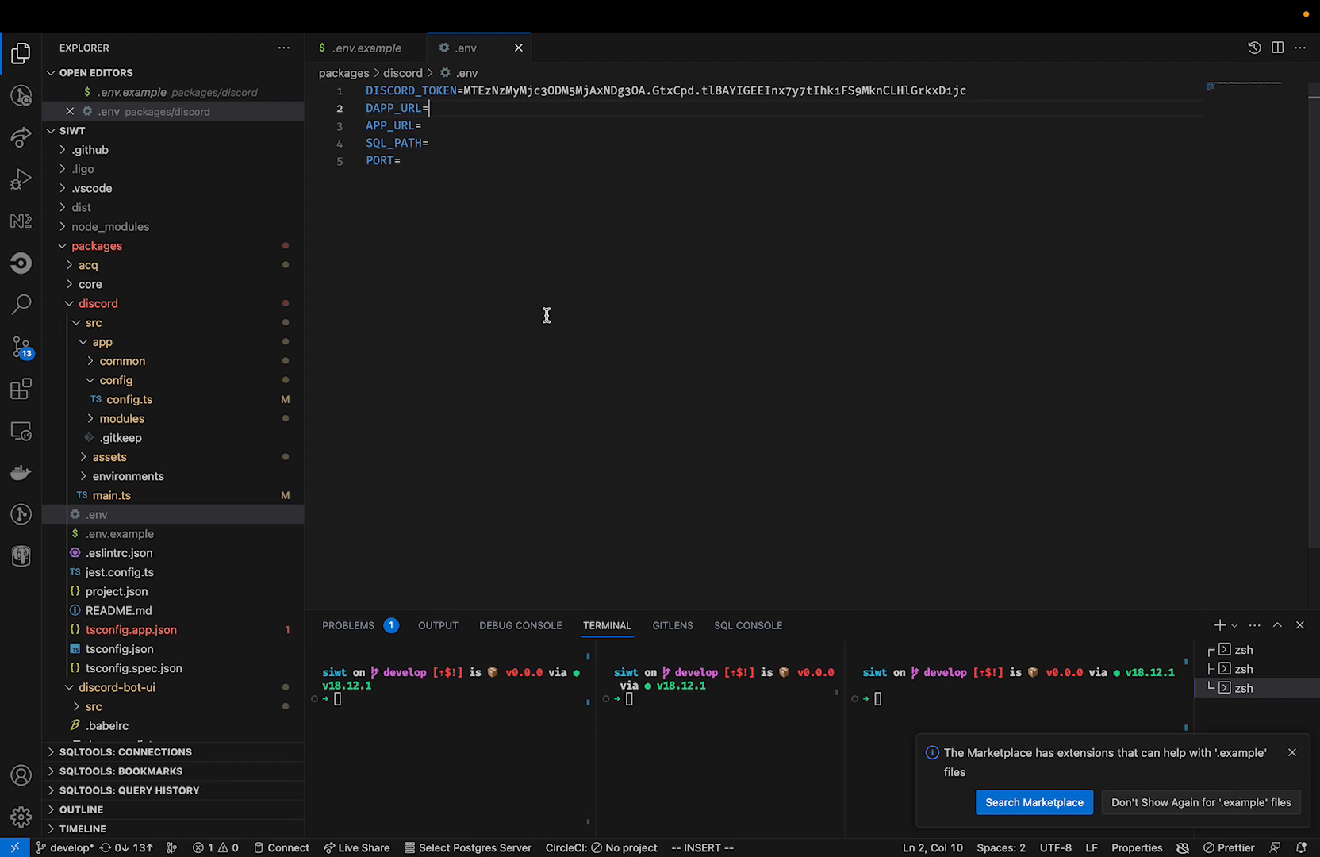
text(http://localhost)
click(435, 127)
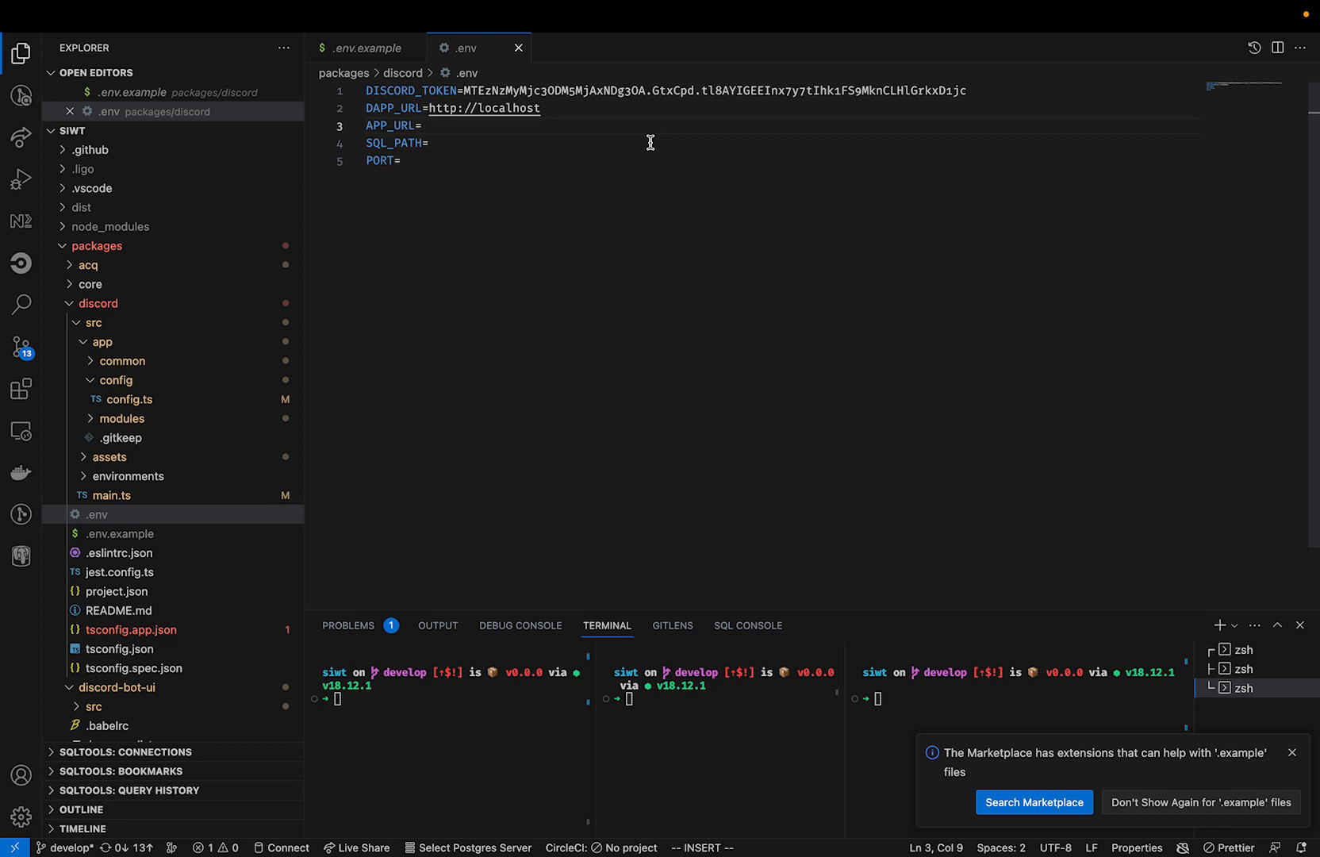
text(http://localhost:)
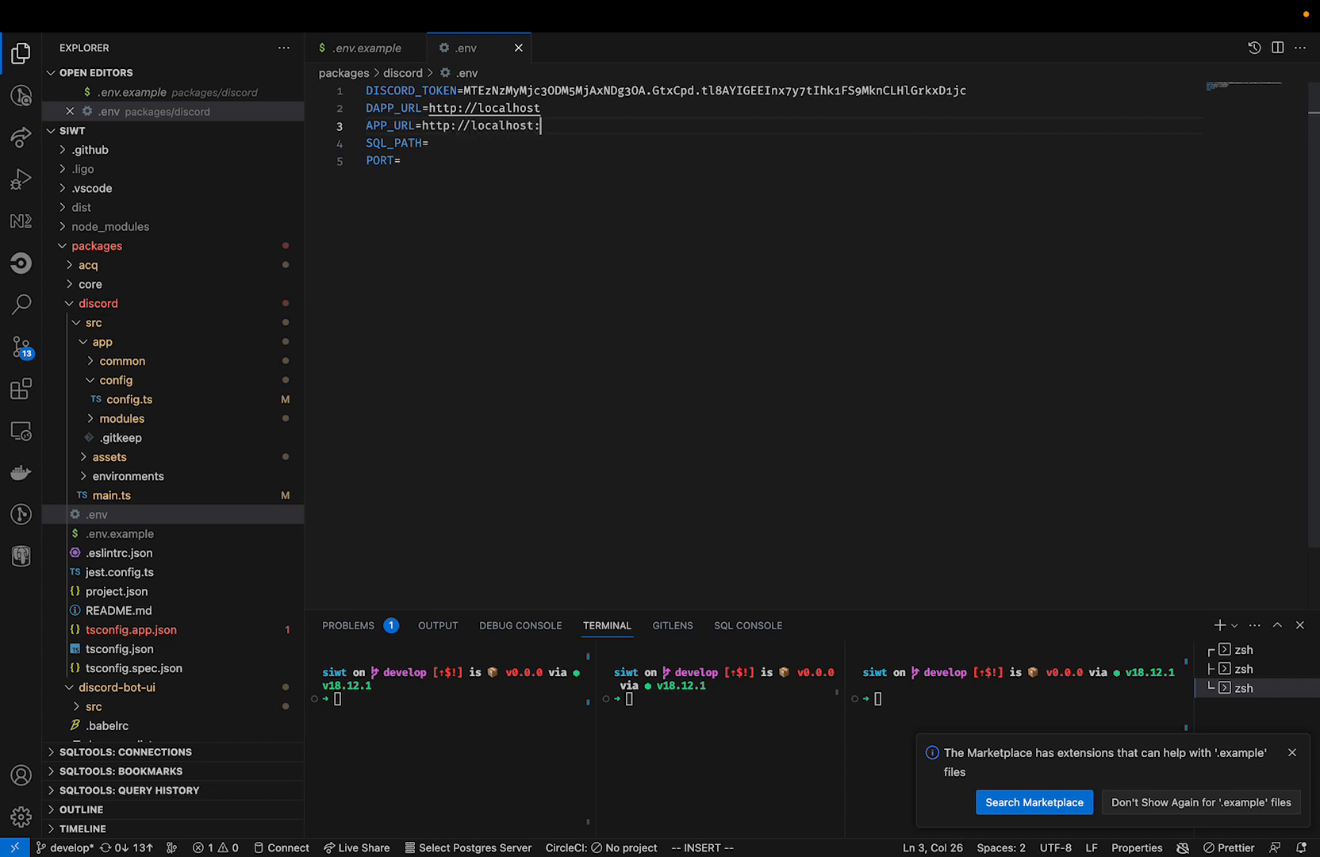
text(4200)
click(454, 149)
Start the Discord bot by running npx nx serve discord in the first terminal pane.
click(421, 754)
text(n)
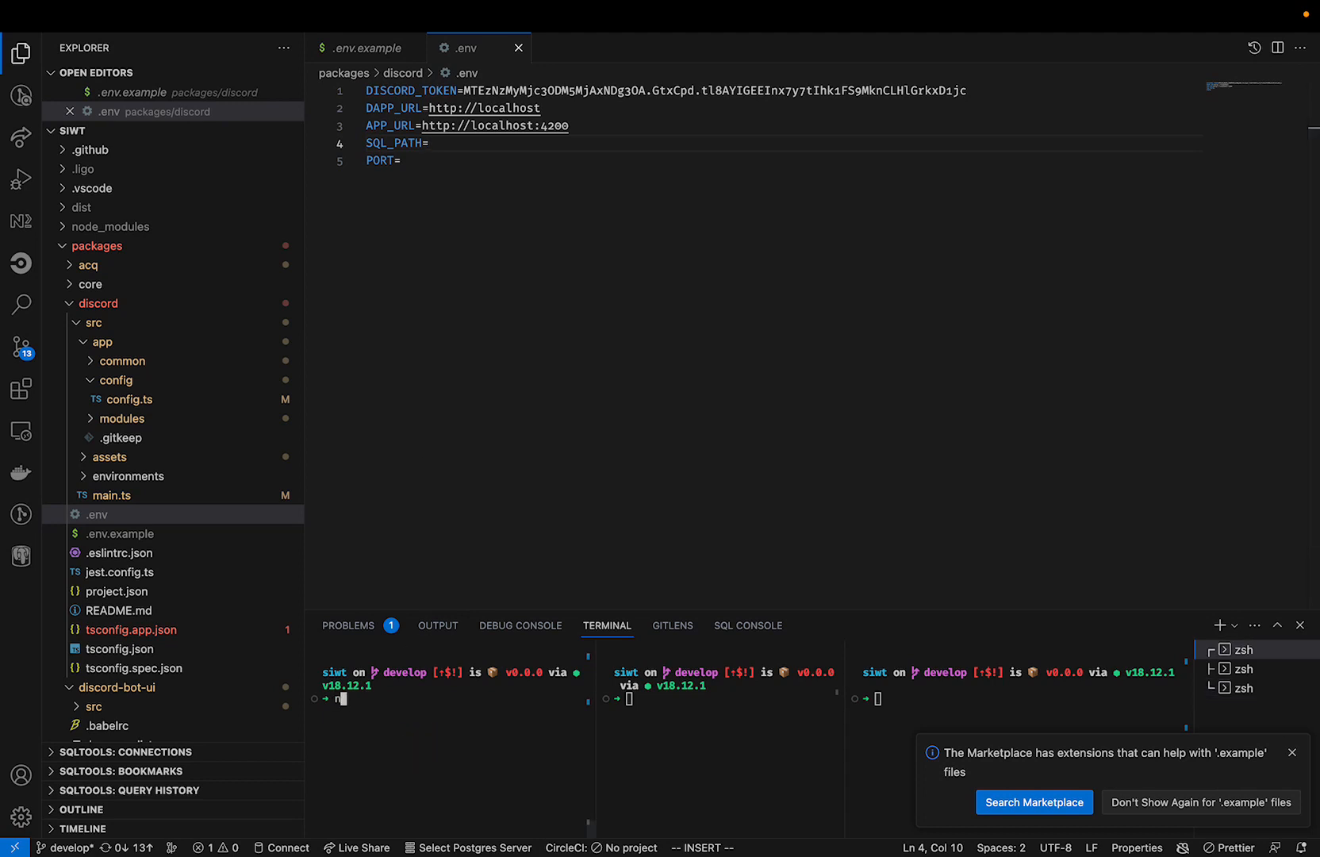
text(px nx serve discord)
key(Return)
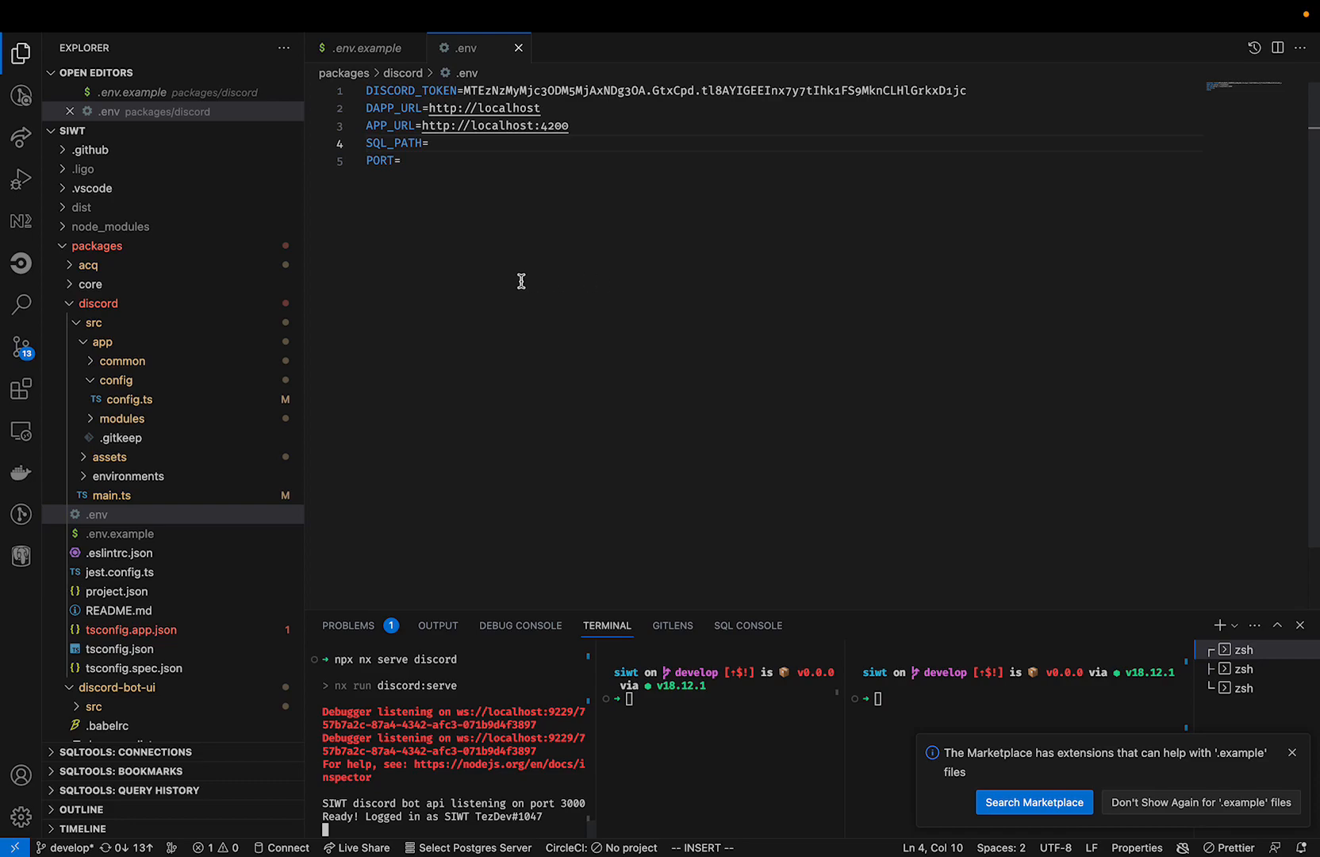
Switch to the Discord Developer Portal, generate an OAuth2 invite URL with the bot scope and Administrator permission, and copy it.
key(ctrl+Left)
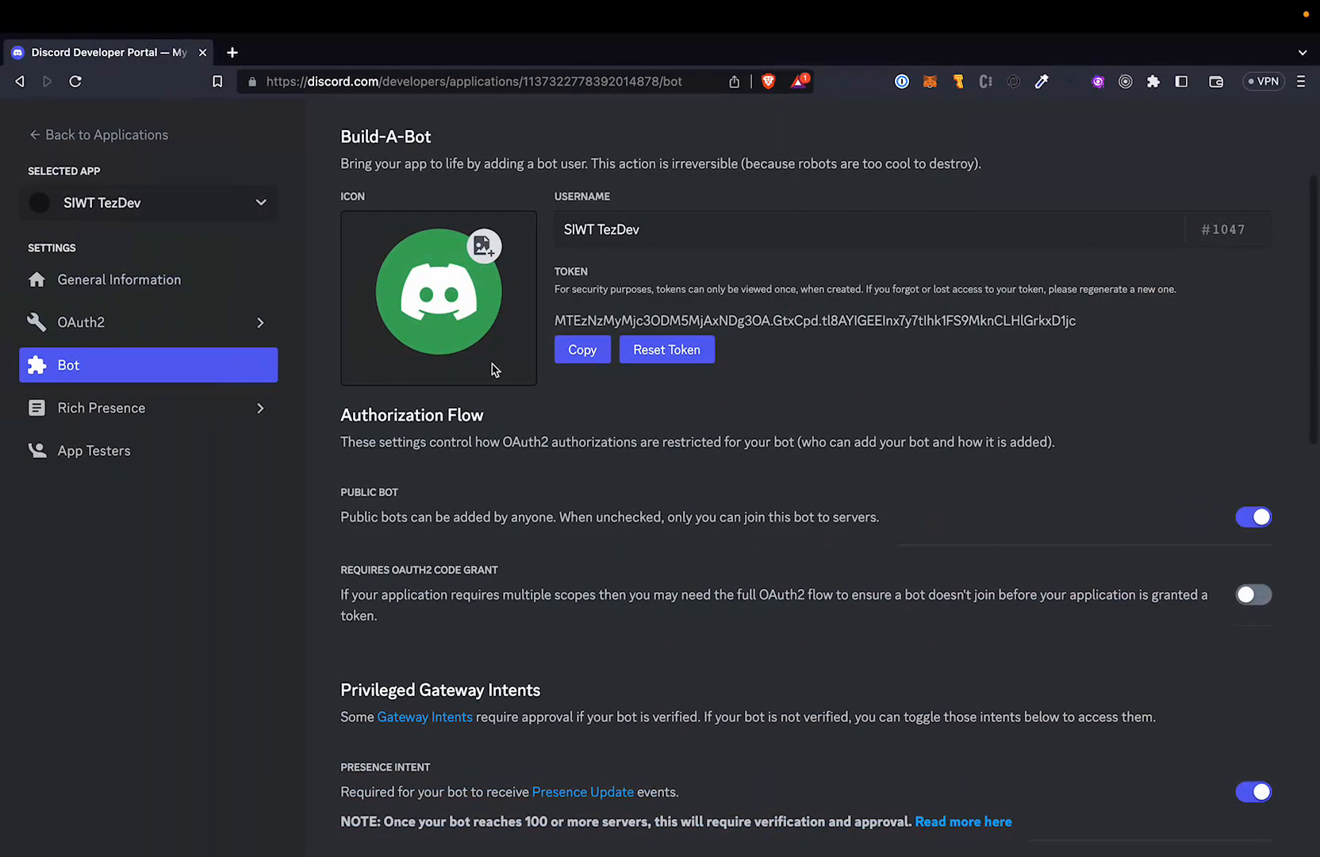
key(ctrl+Left)
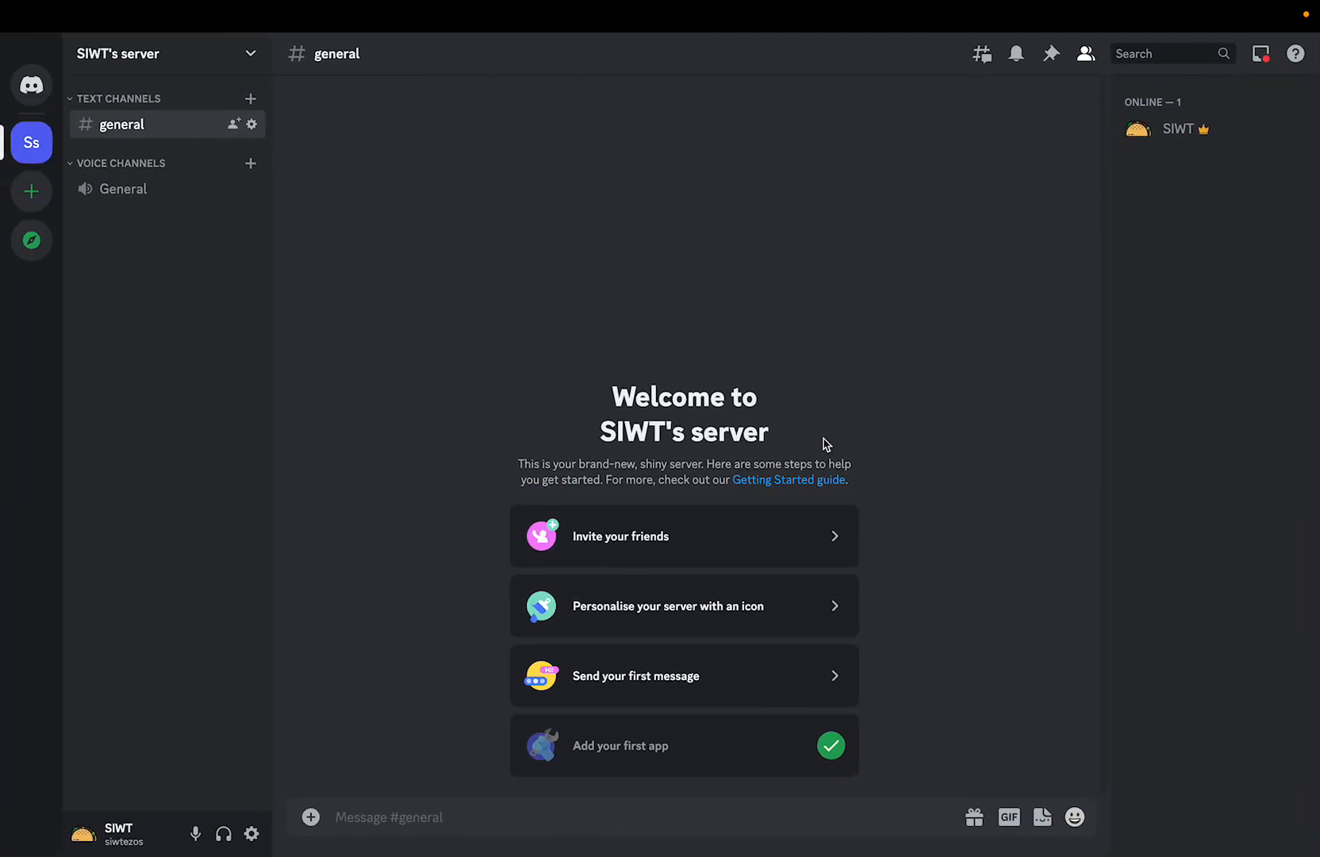
key(ctrl+Right)
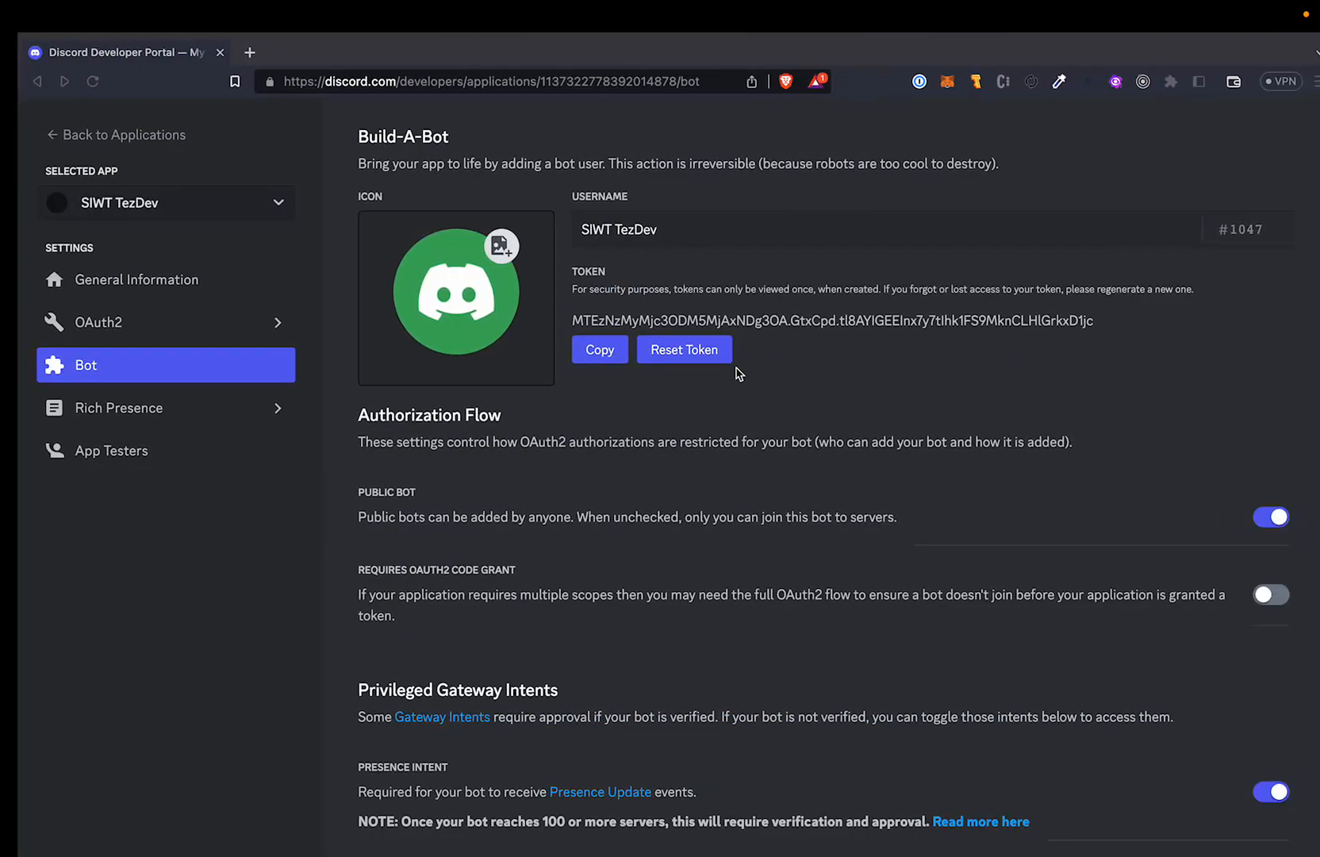
click(150, 325)
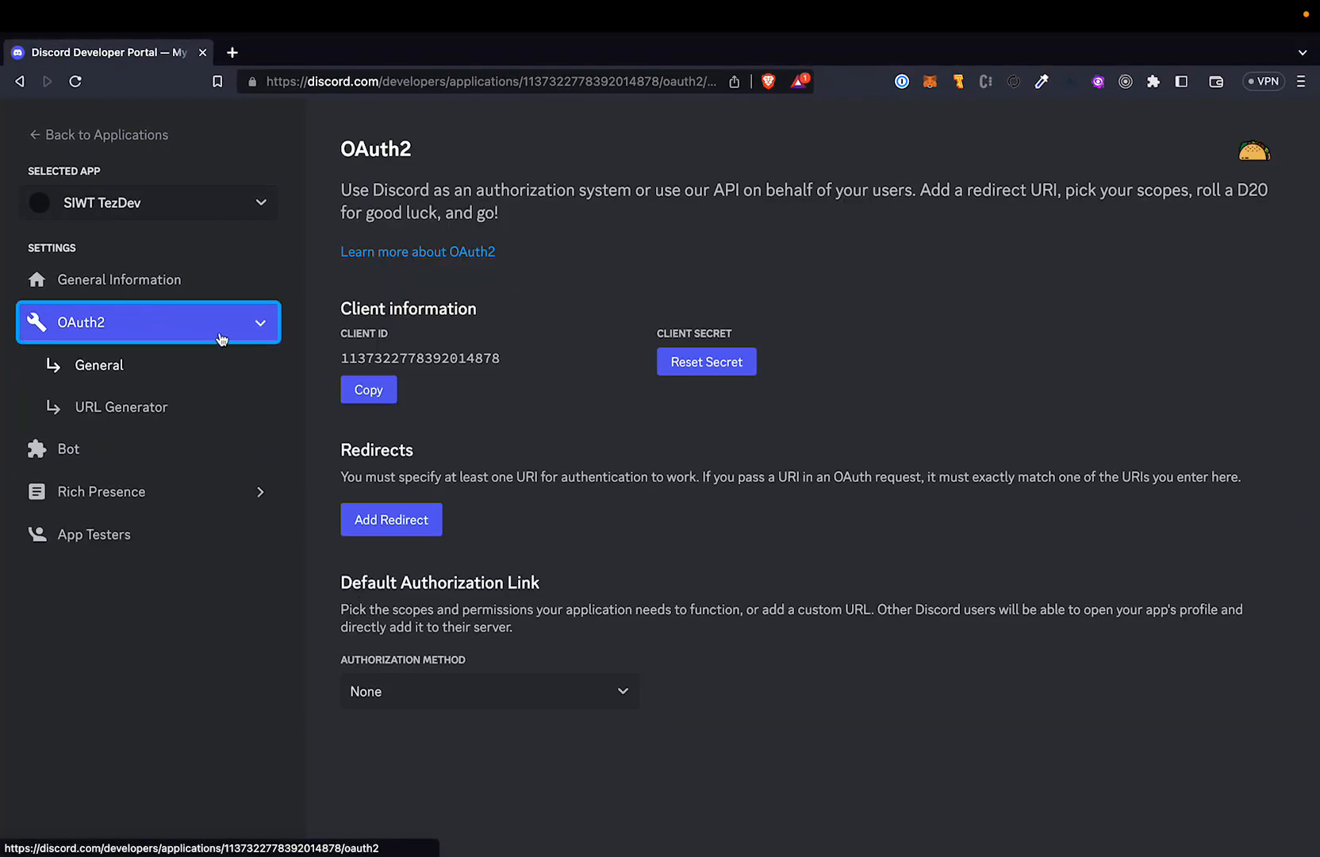
click(177, 407)
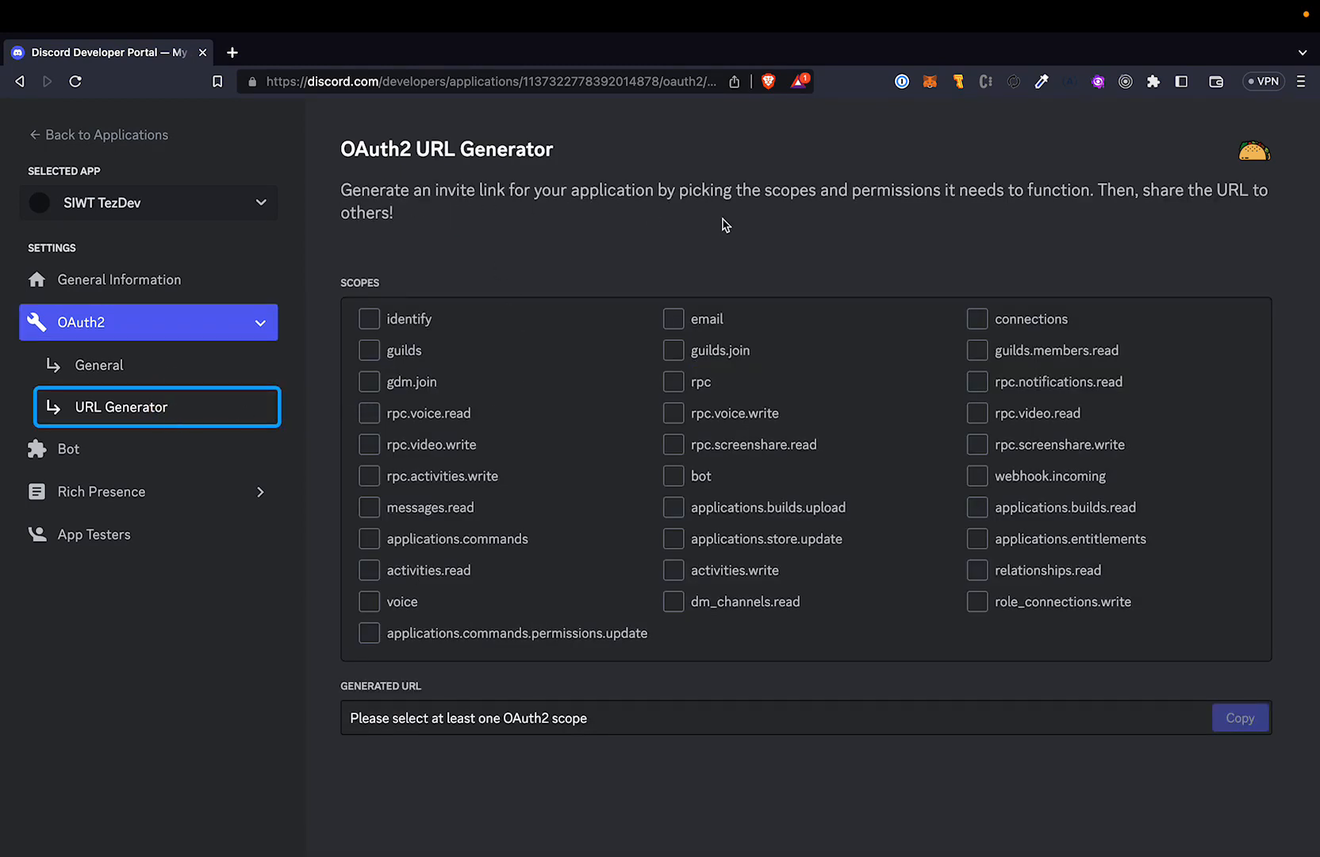
click(676, 480)
scroll(567, 510, down, 8)
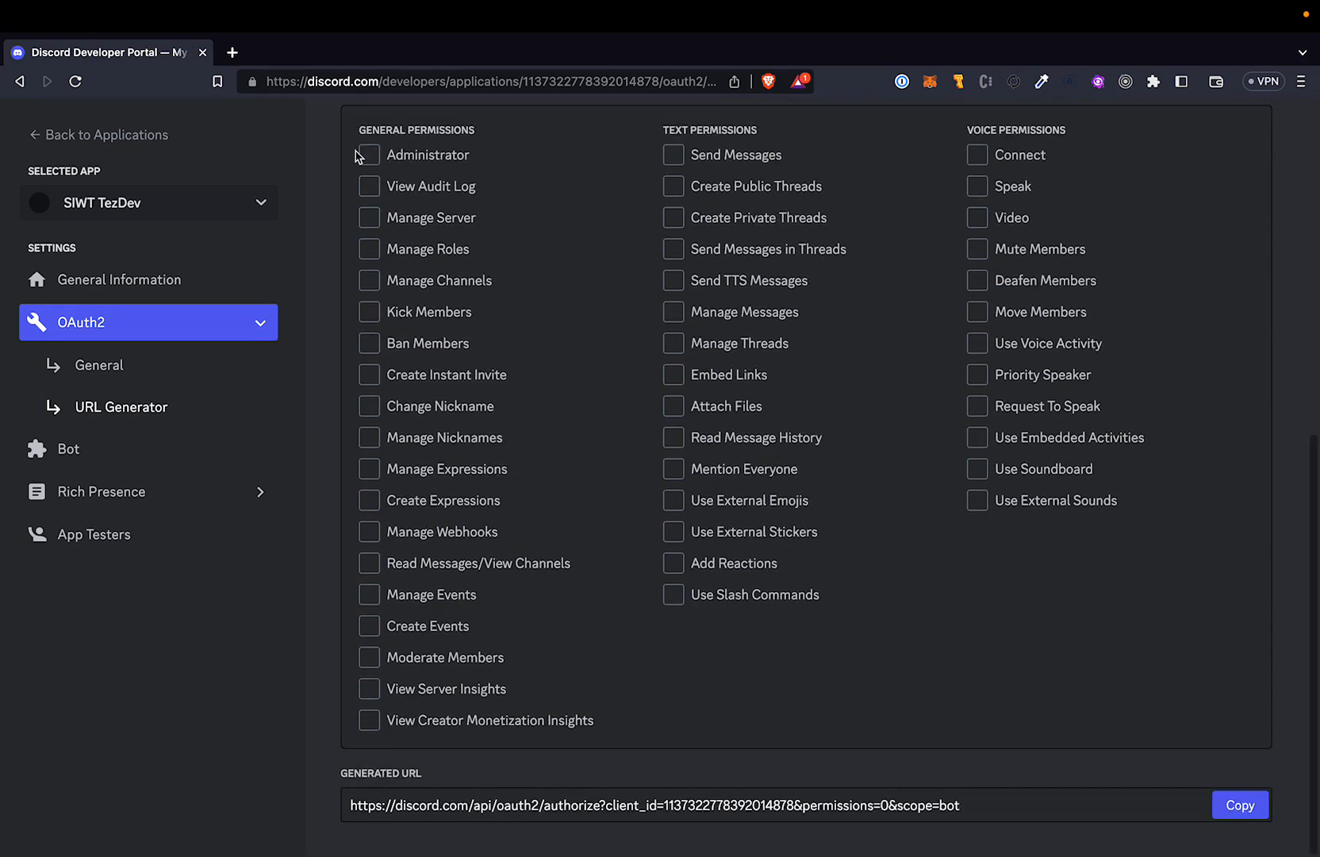
click(376, 163)
click(1237, 804)
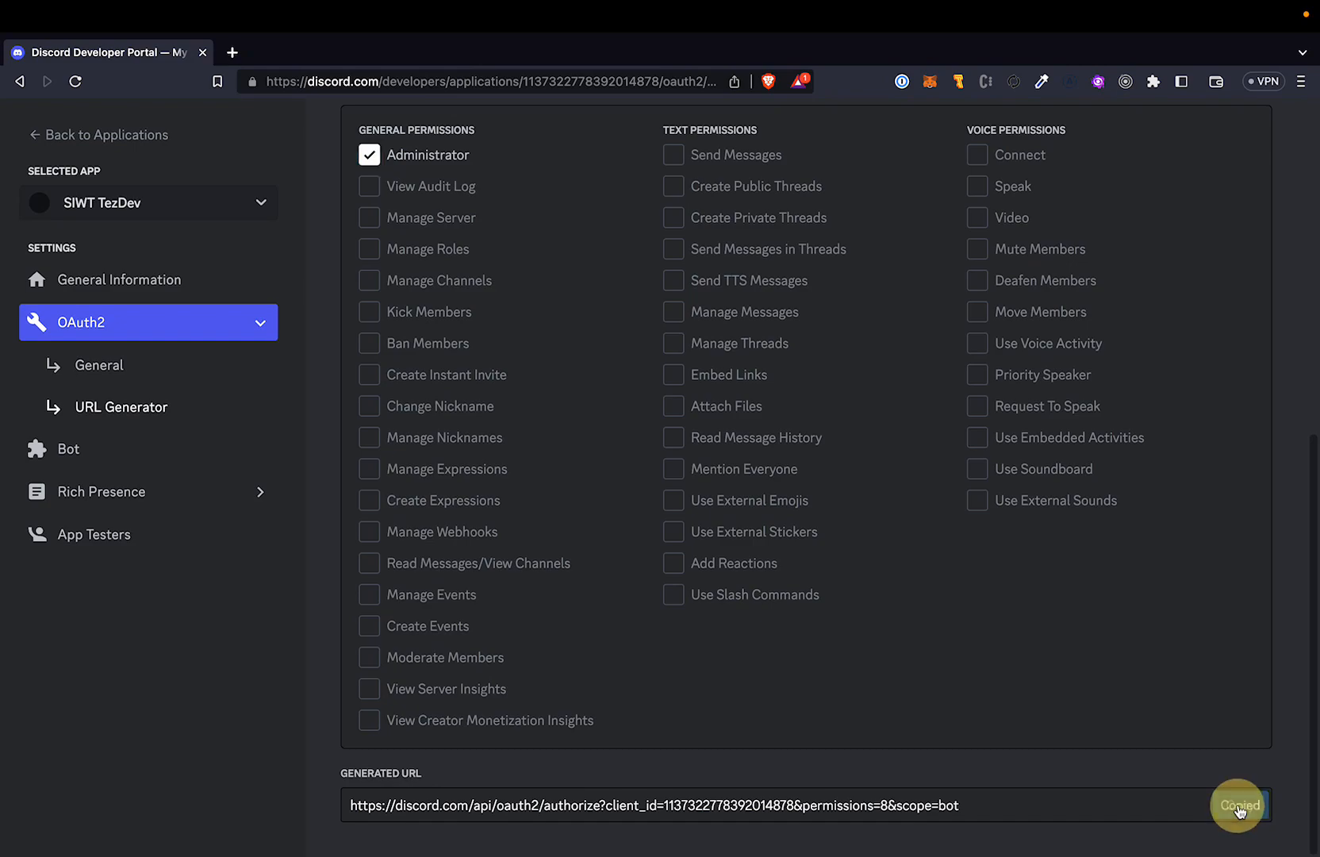
Open the copied invite URL in a new browser tab and authorise SIWT TezDev on SIWT's server as Administrator, completing the human check.
click(230, 75)
key(super+v)
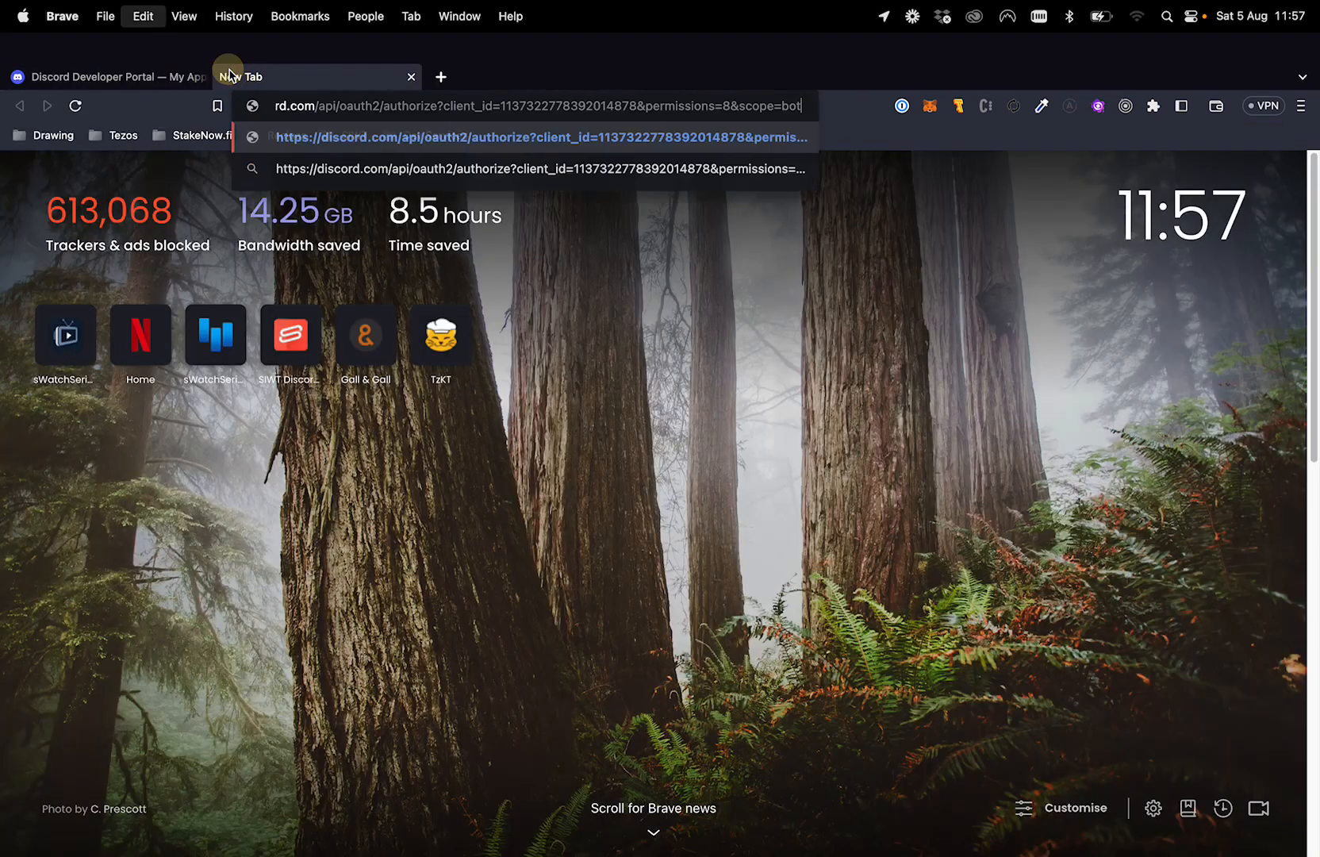
key(Return)
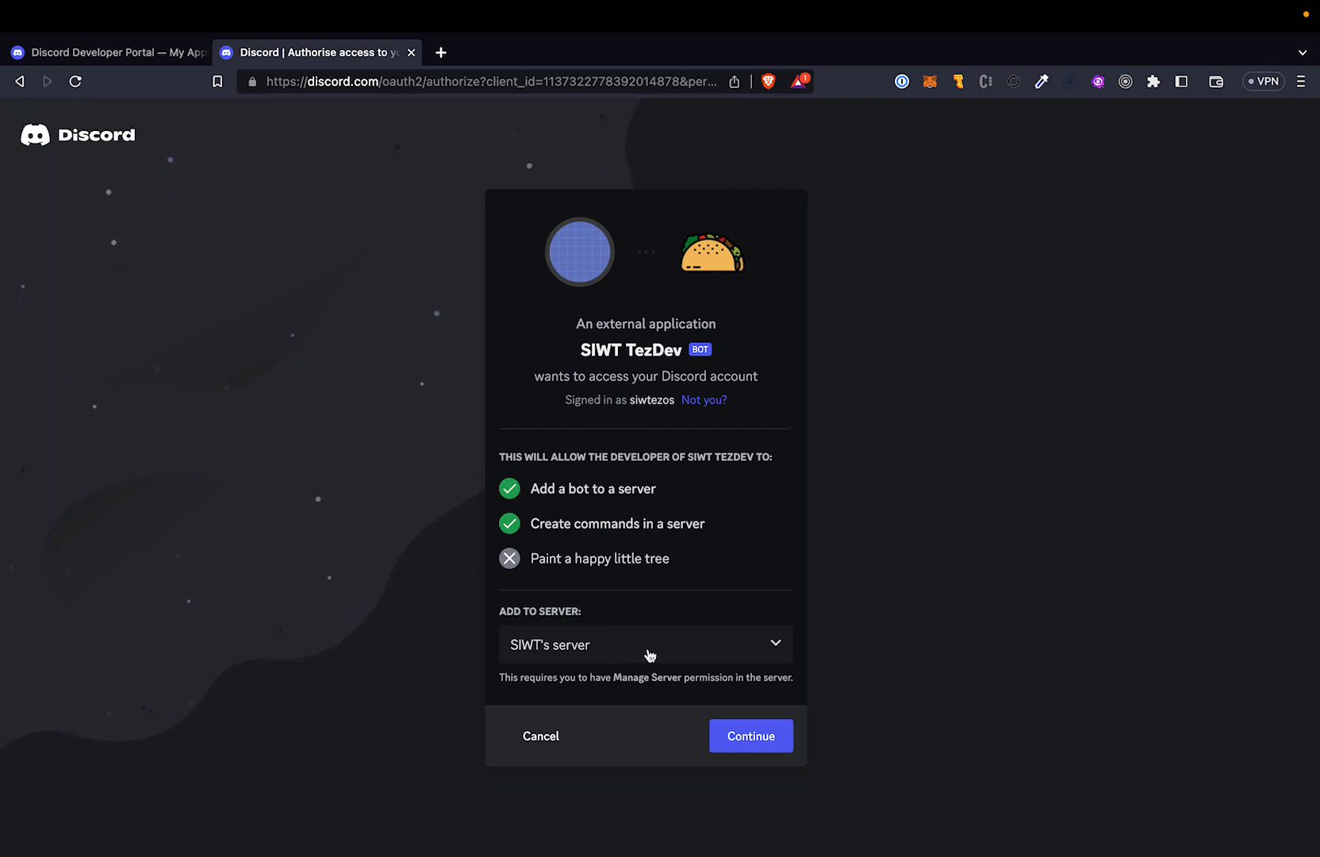
click(733, 730)
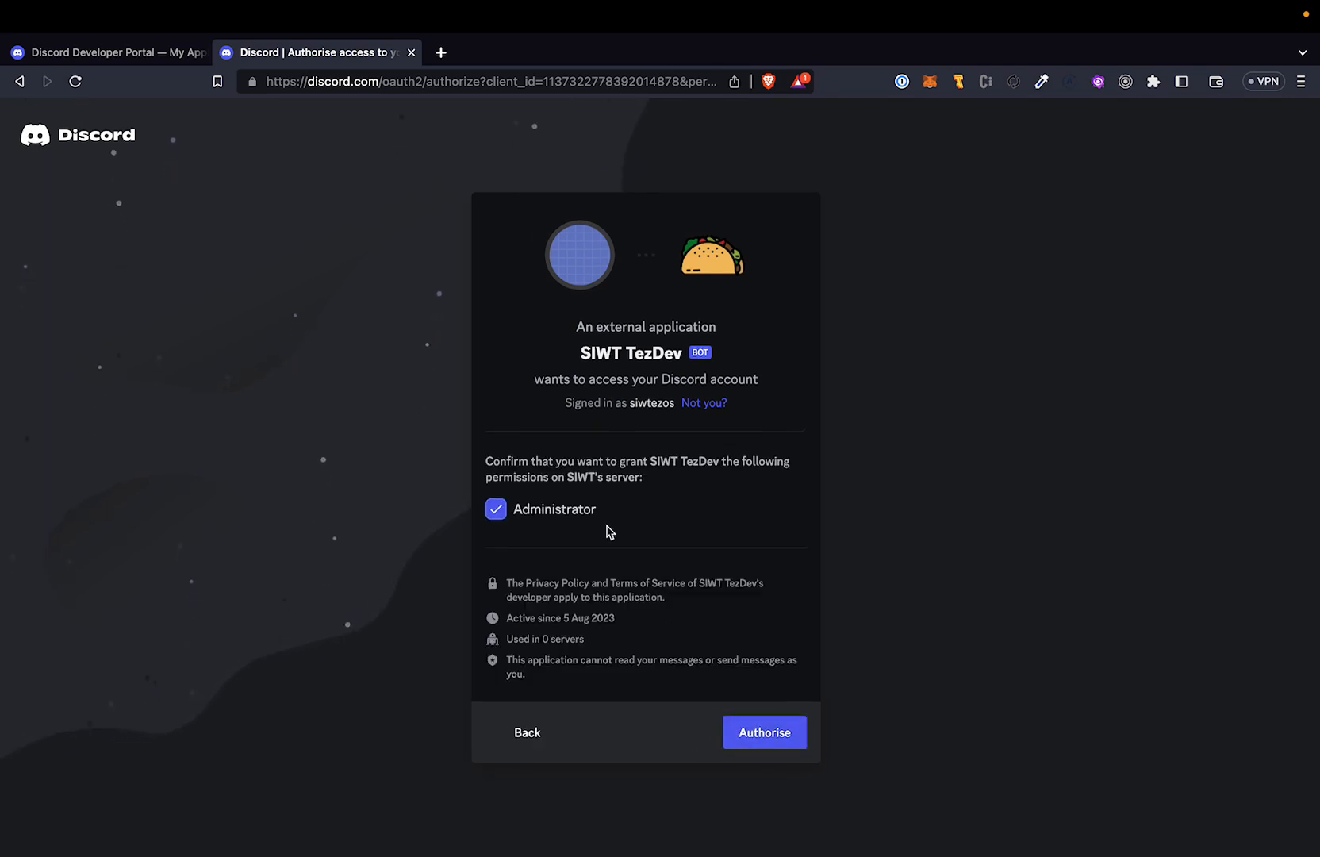
click(766, 742)
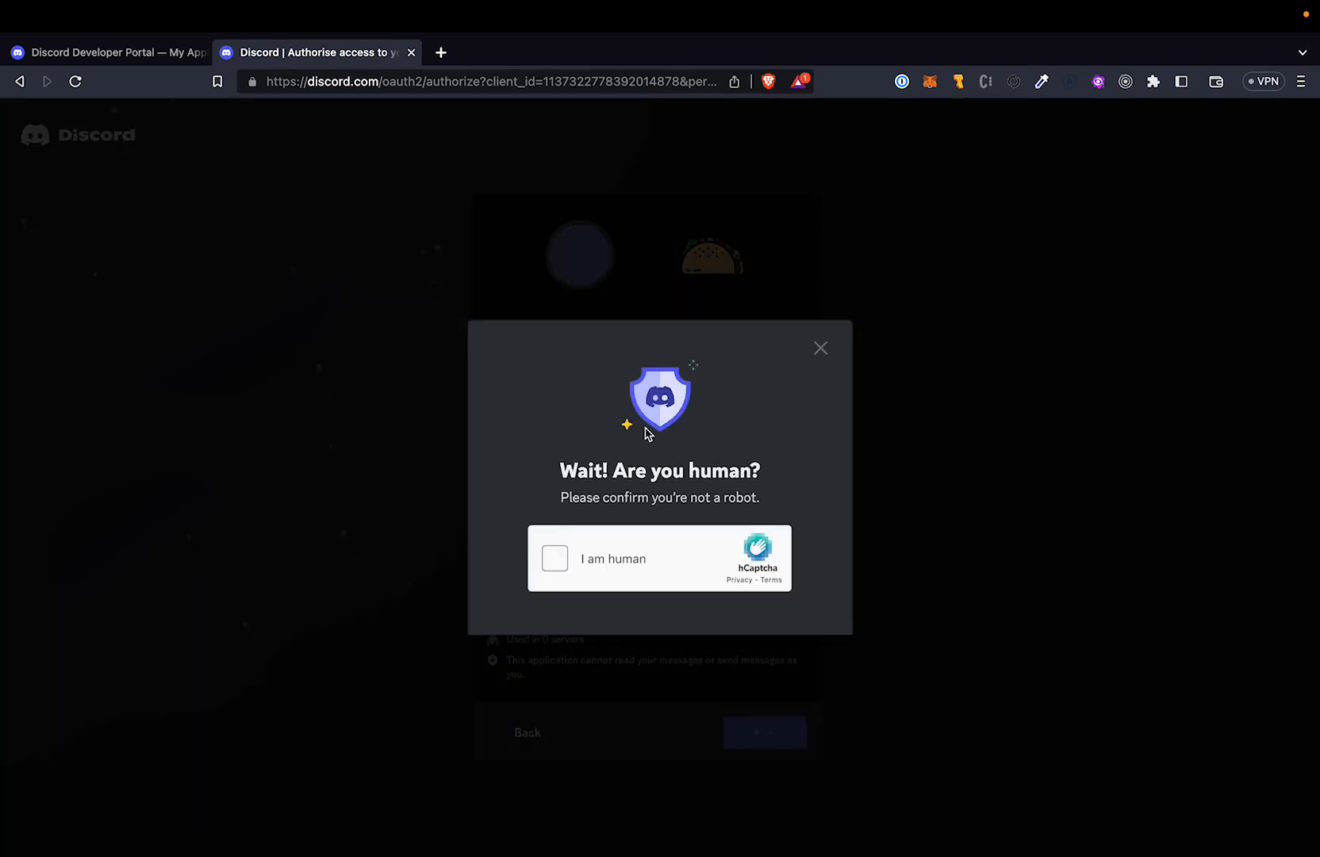
click(556, 560)
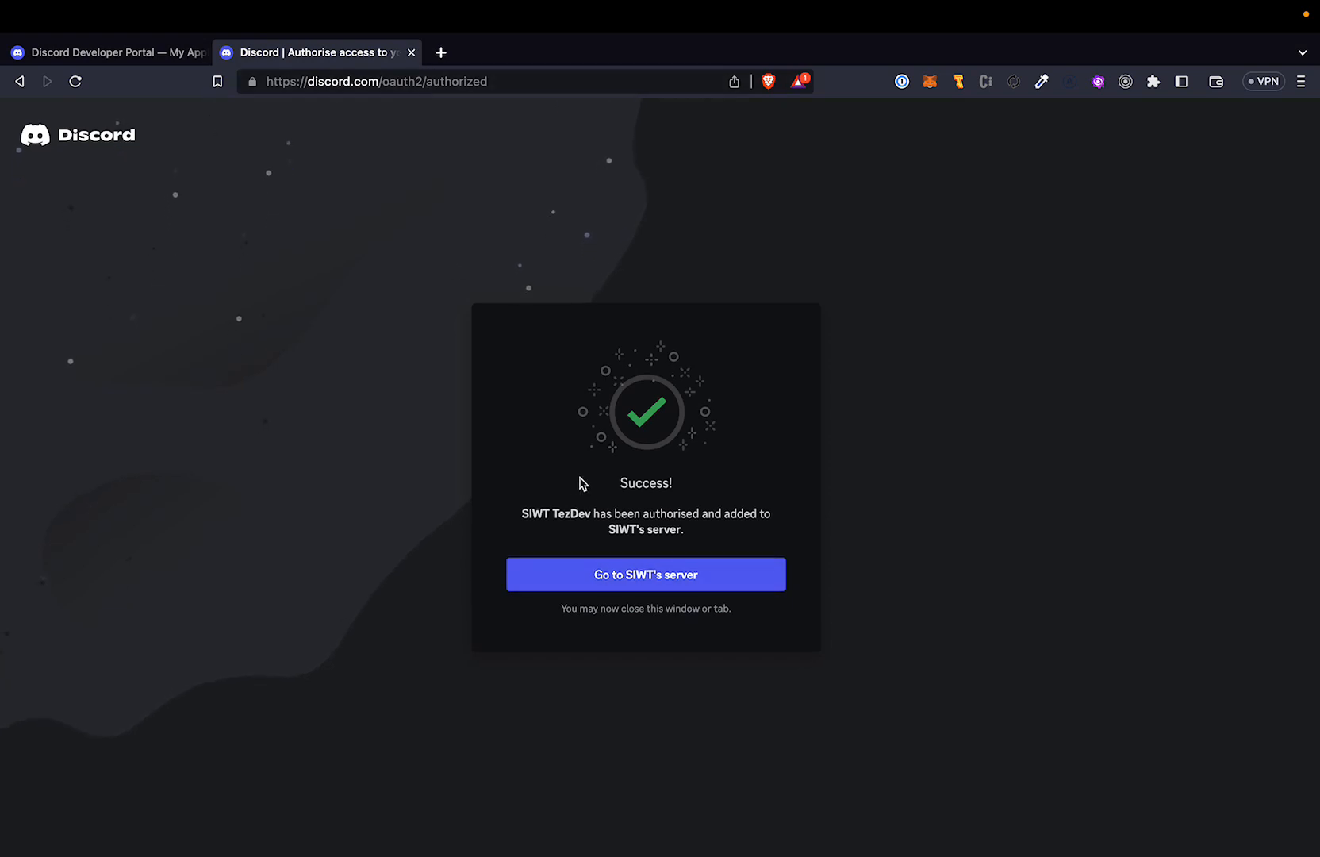
Close the authorisation page, switch to the Discord app and view the verification channel of SIWT's server.
mouse_move(235, 4)
click(413, 79)
key(ctrl+Left)
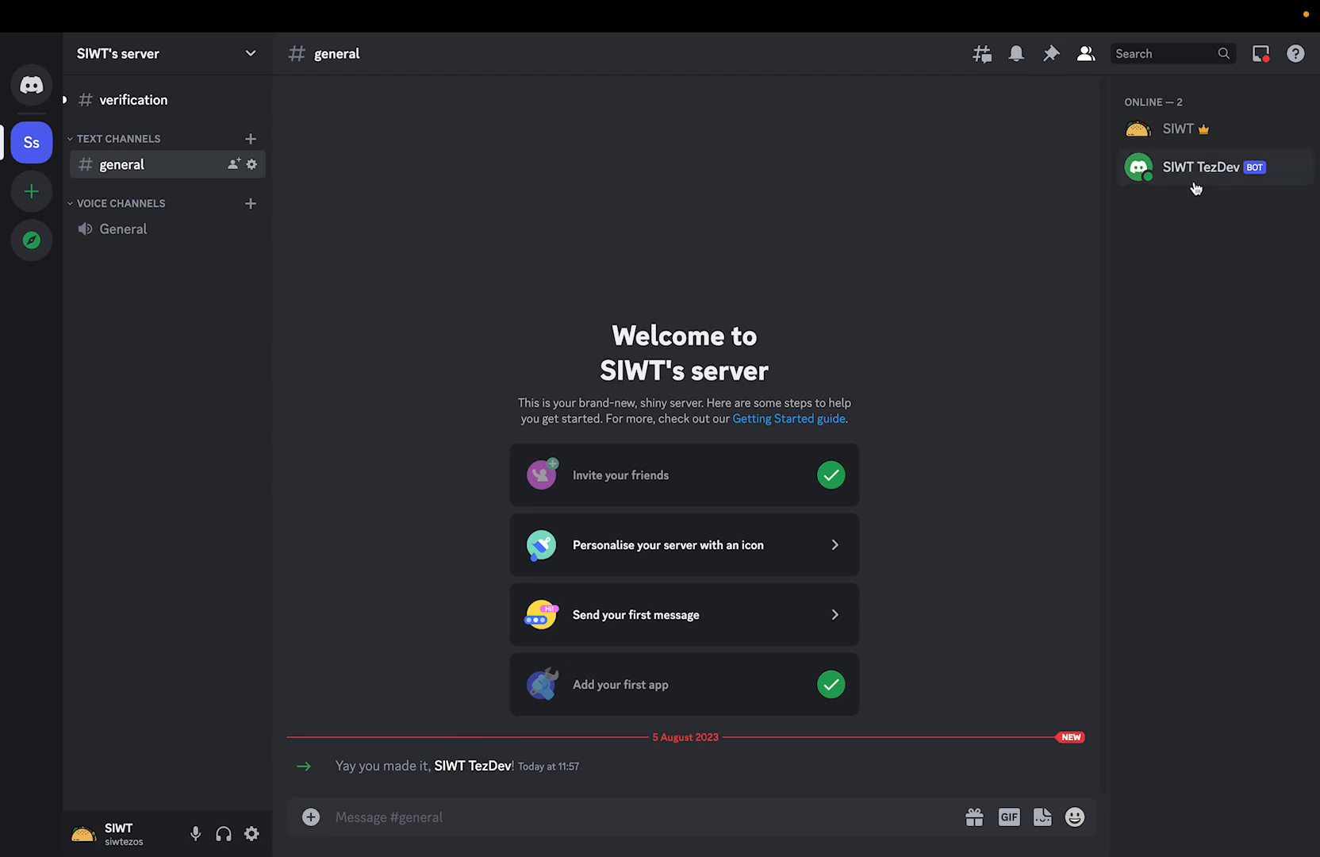
click(191, 113)
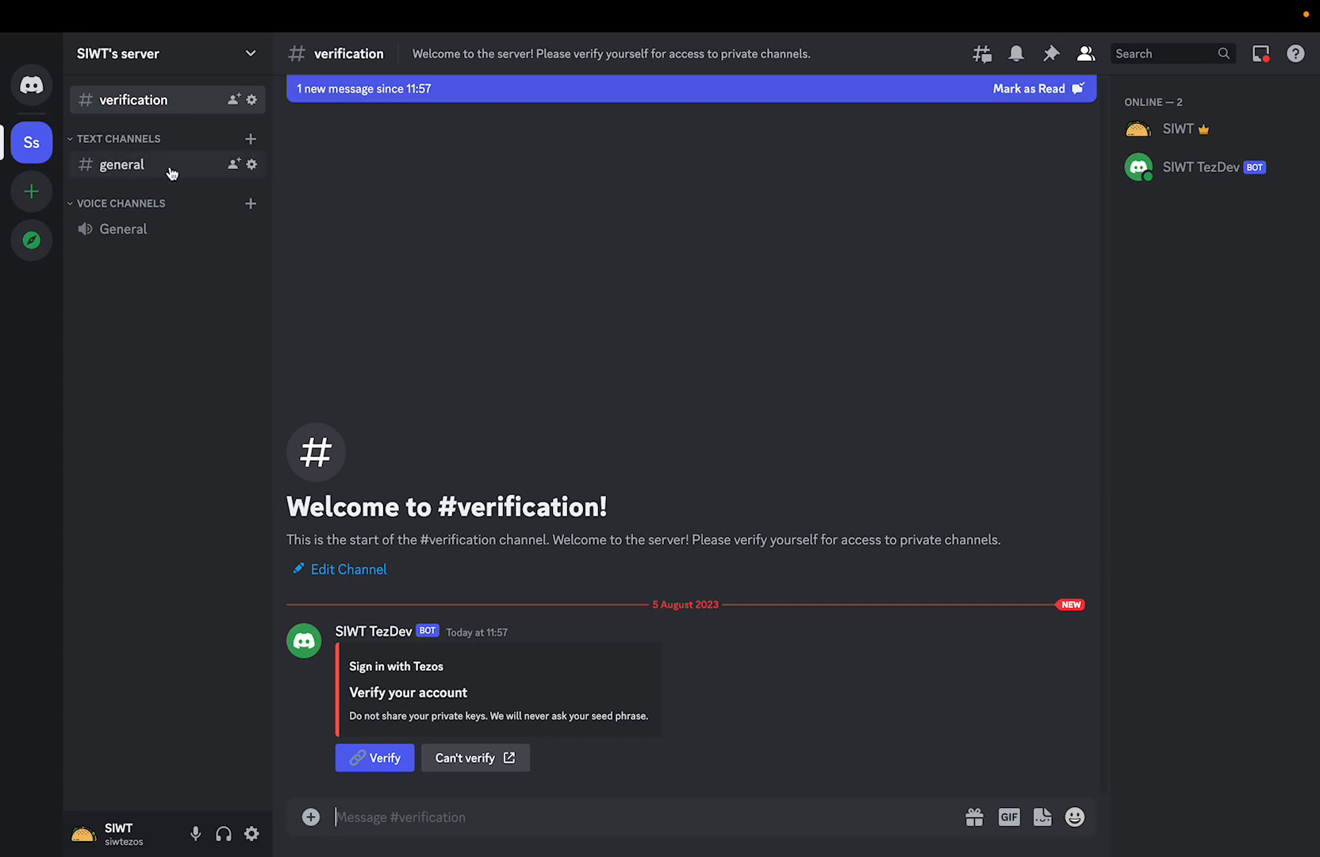
Create a private text channel named private in SIWT's server and give the Verified role access to it.
click(250, 139)
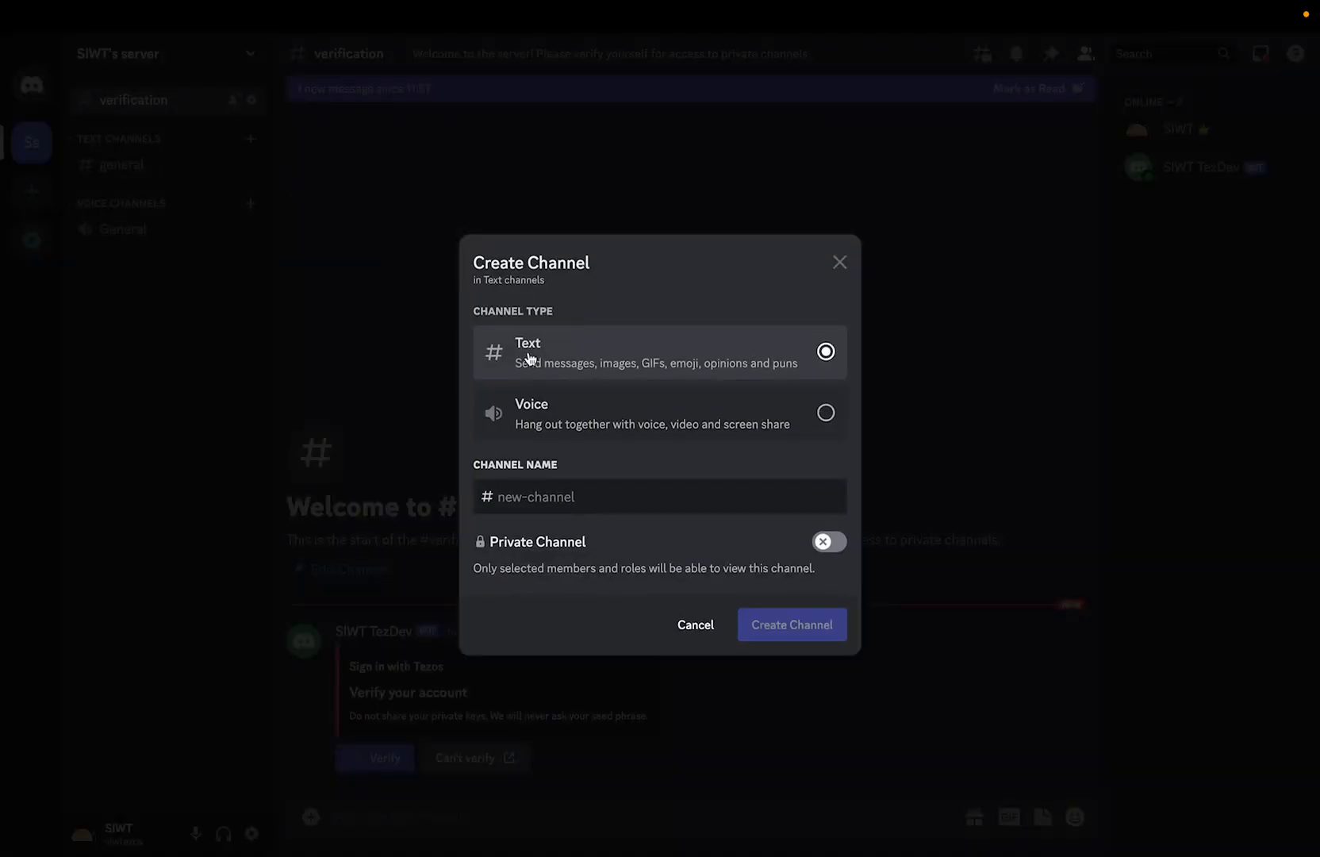
click(568, 498)
text(r)
key(BackSpace)
text(priv)
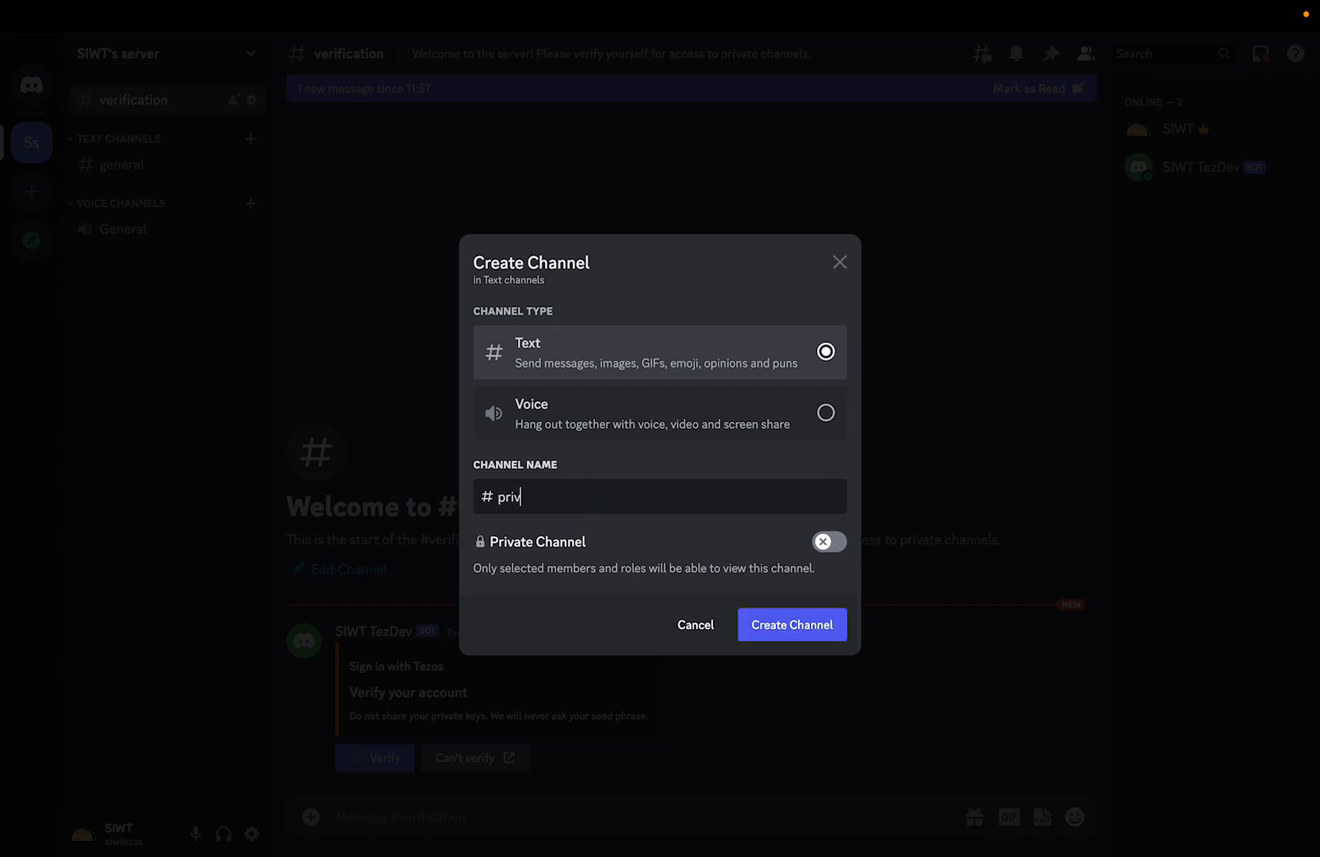
text(ate)
click(840, 542)
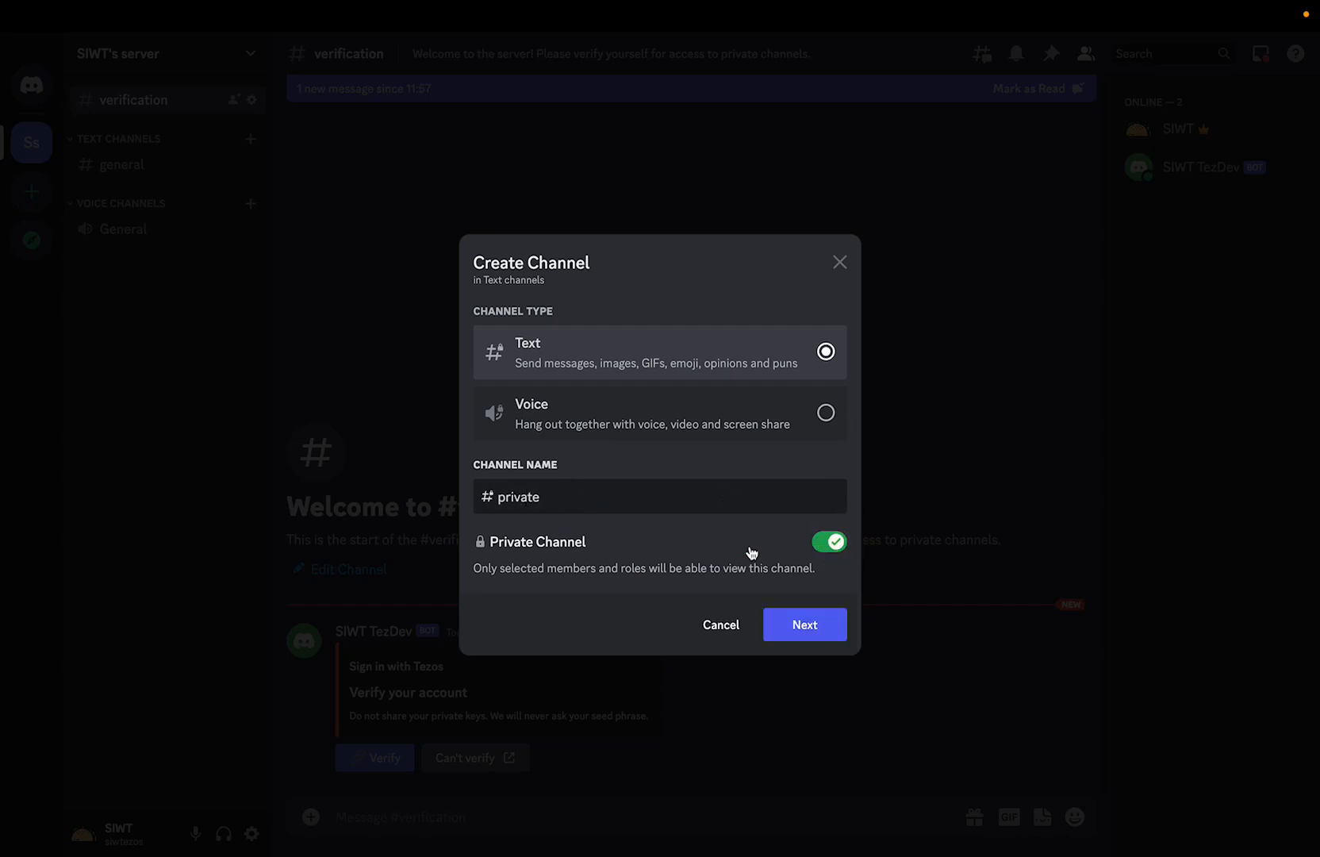
click(797, 624)
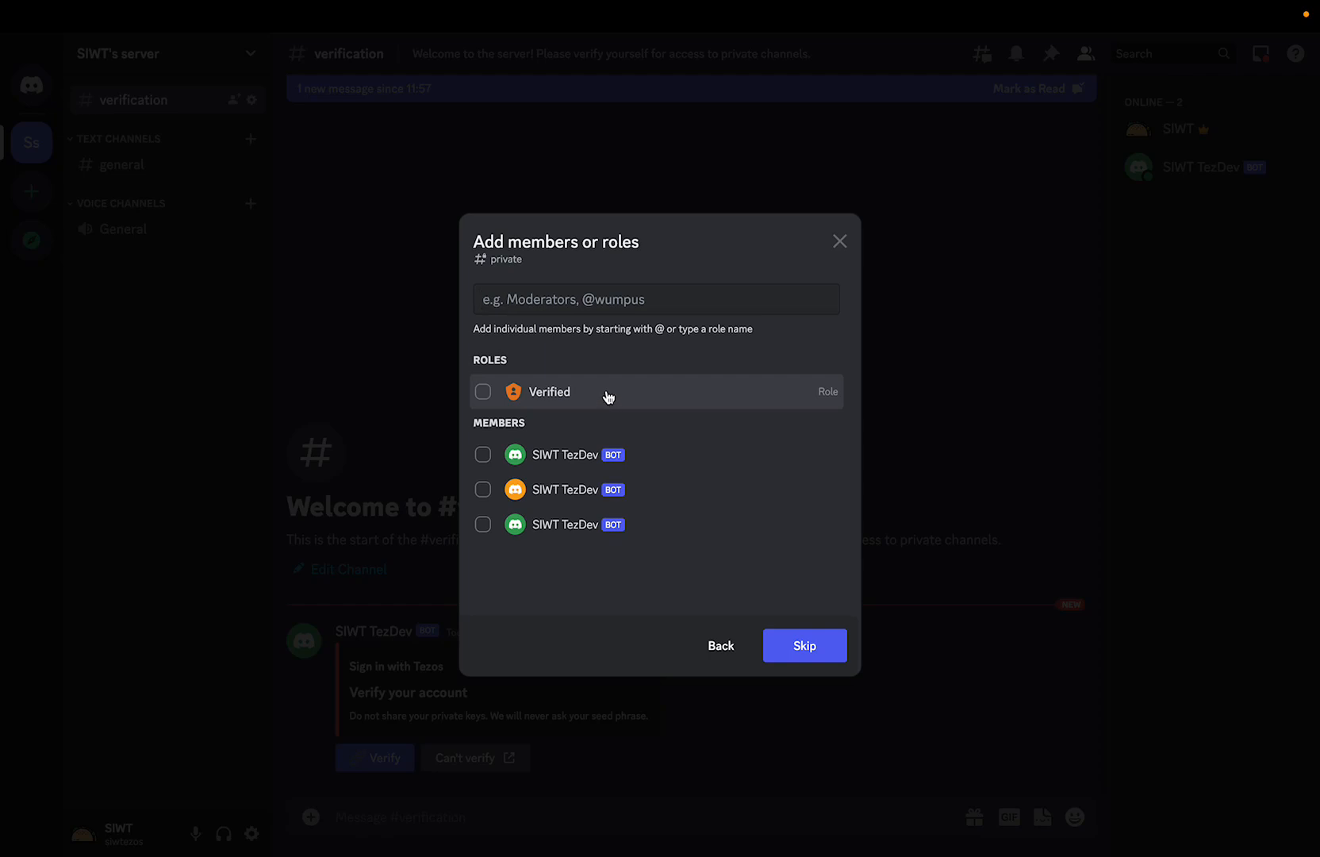
click(608, 397)
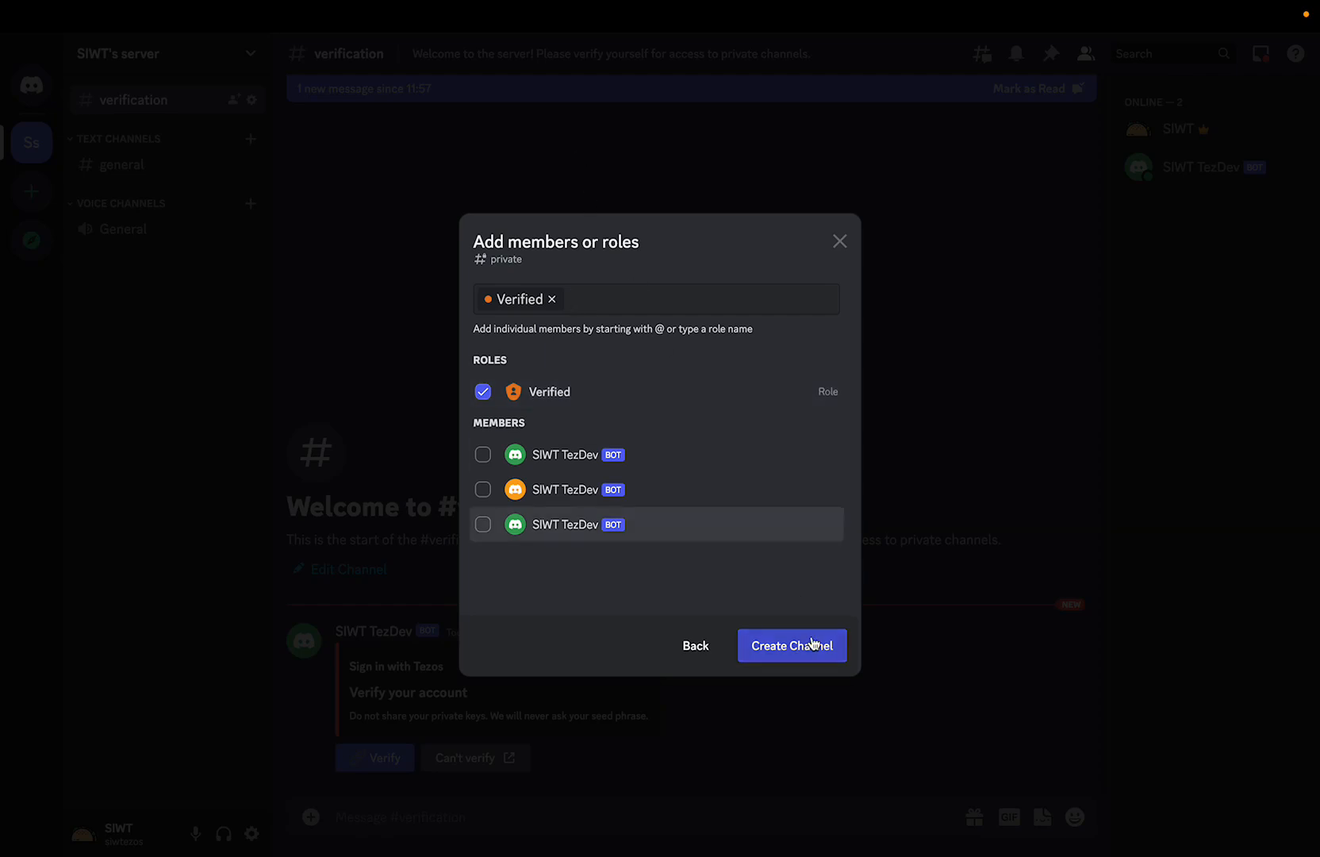
click(810, 644)
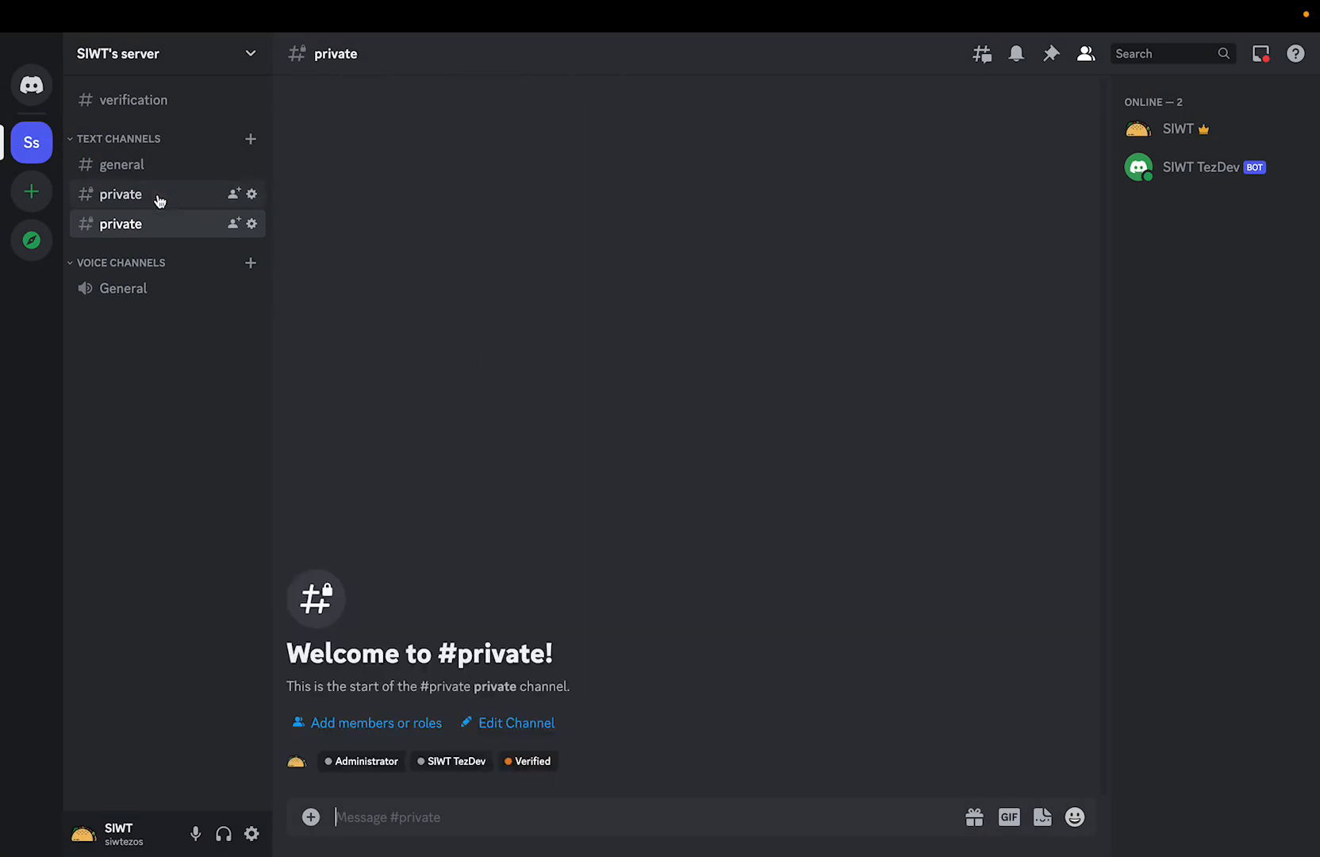
Delete the second, duplicate private channel from the server's text channels.
click(251, 225)
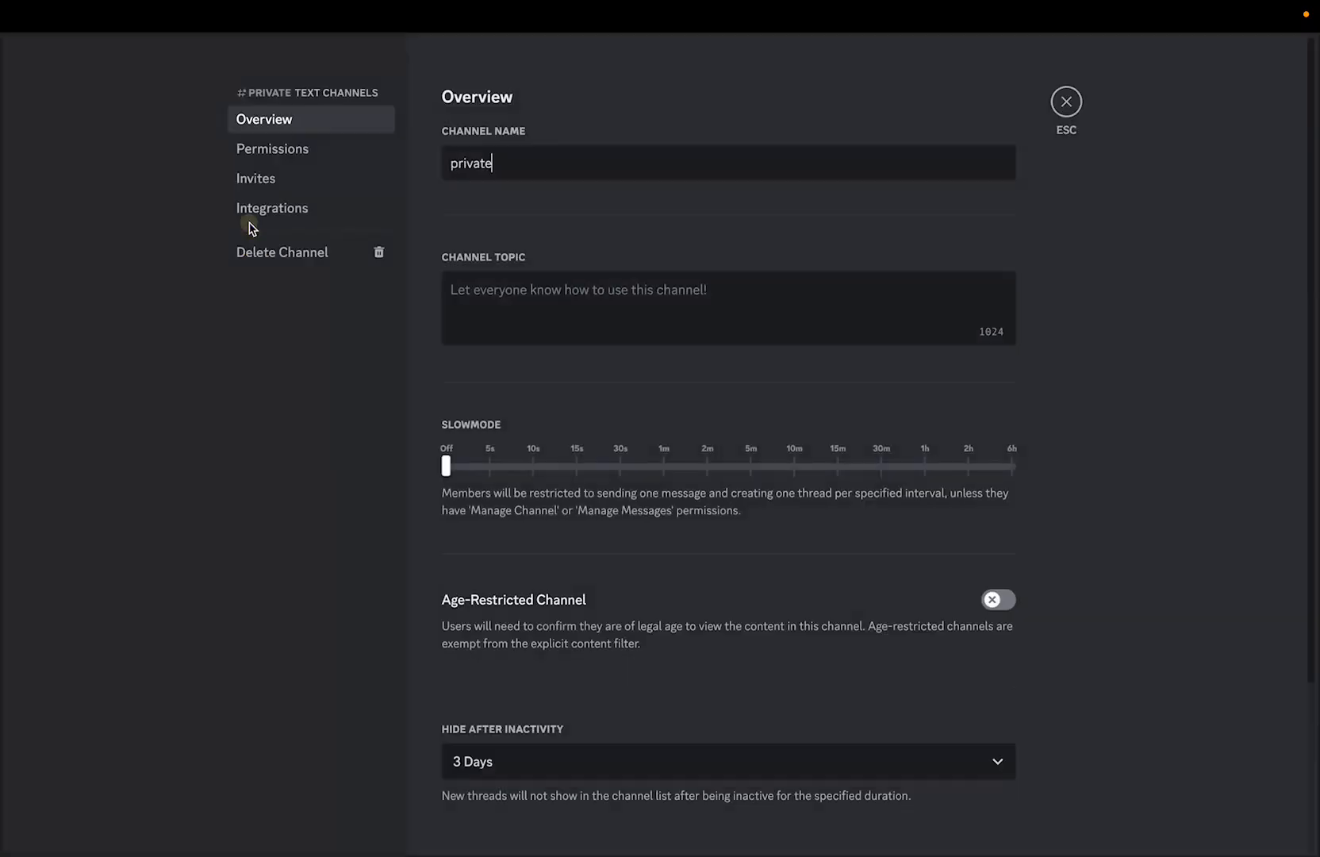
click(283, 251)
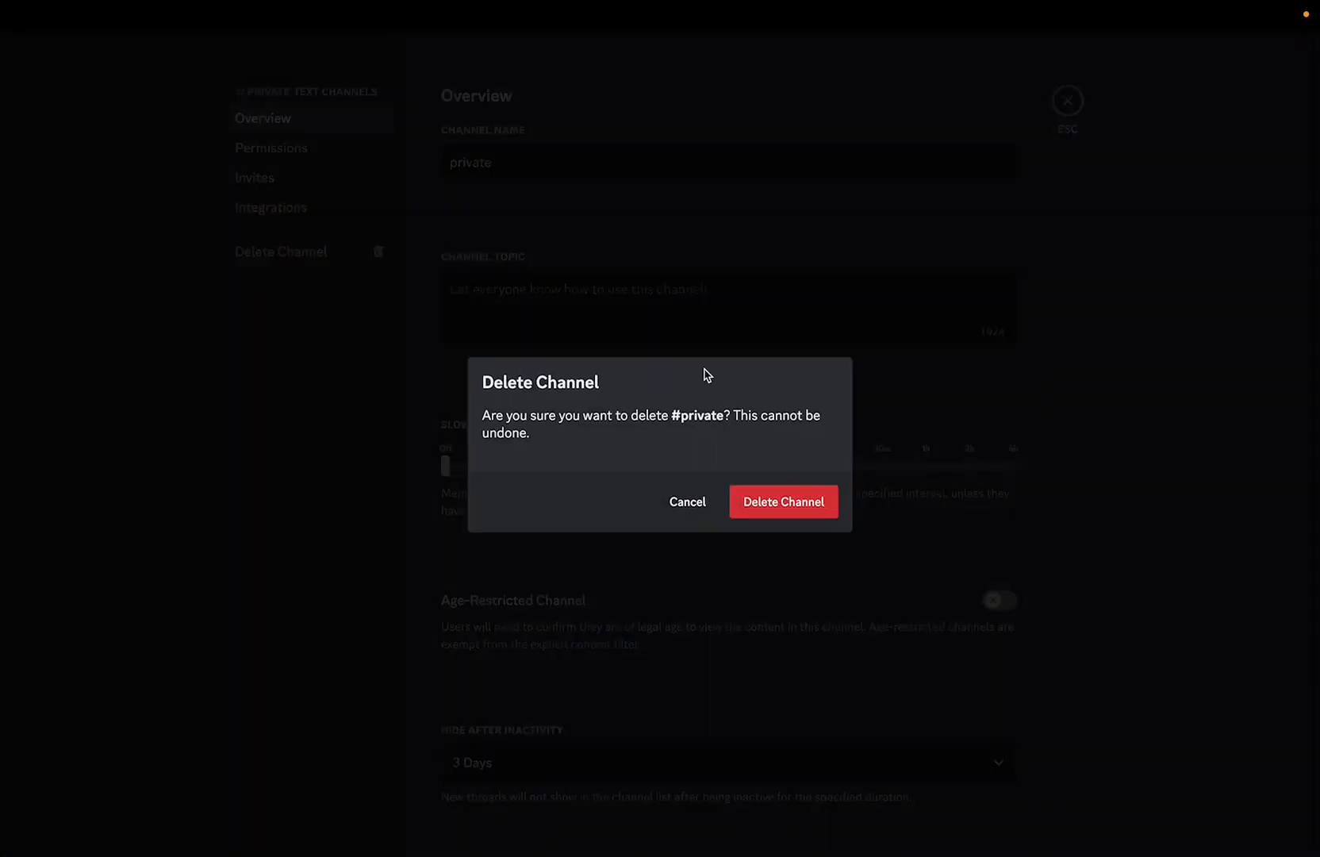
click(784, 501)
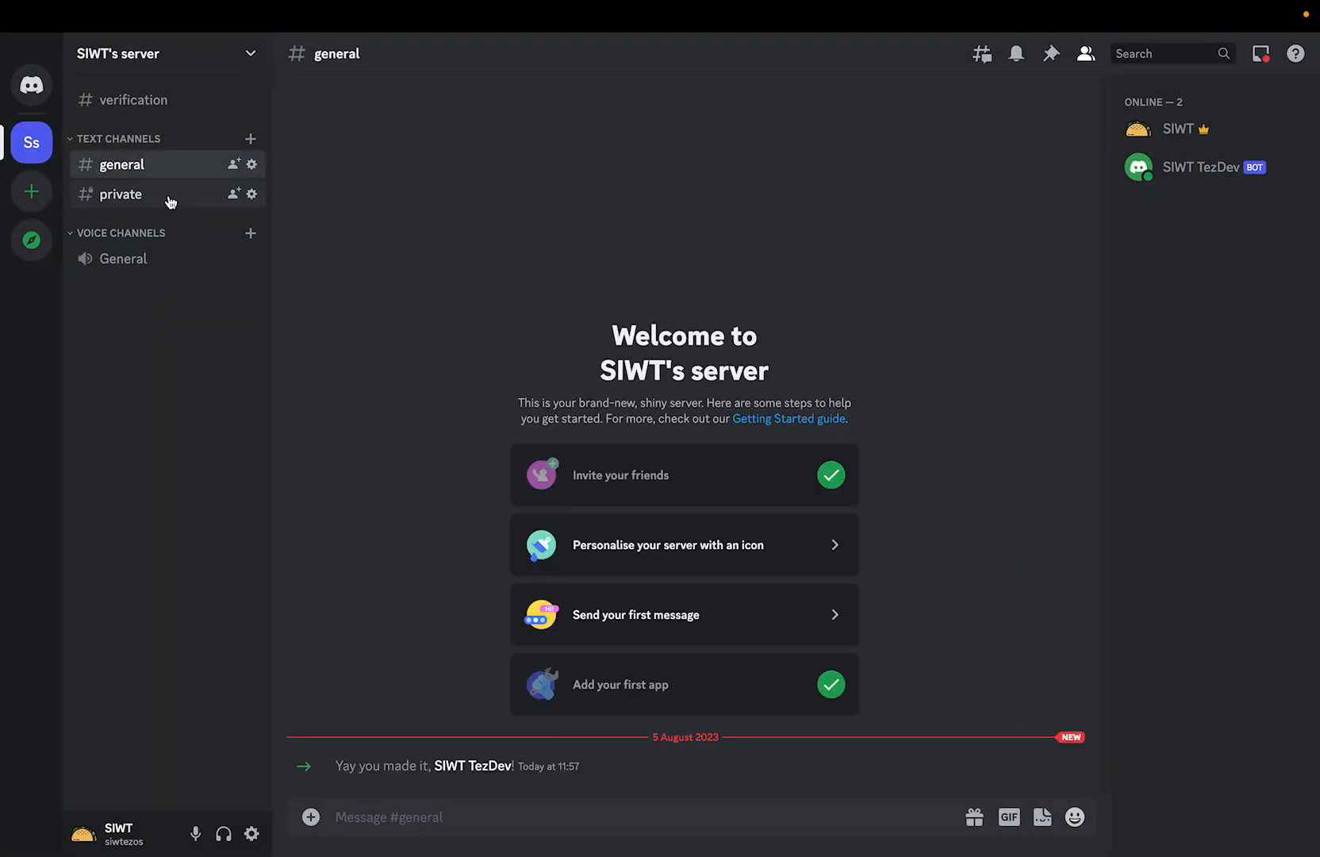
View the remaining private channel, the general channel and the verification channel in turn.
click(167, 200)
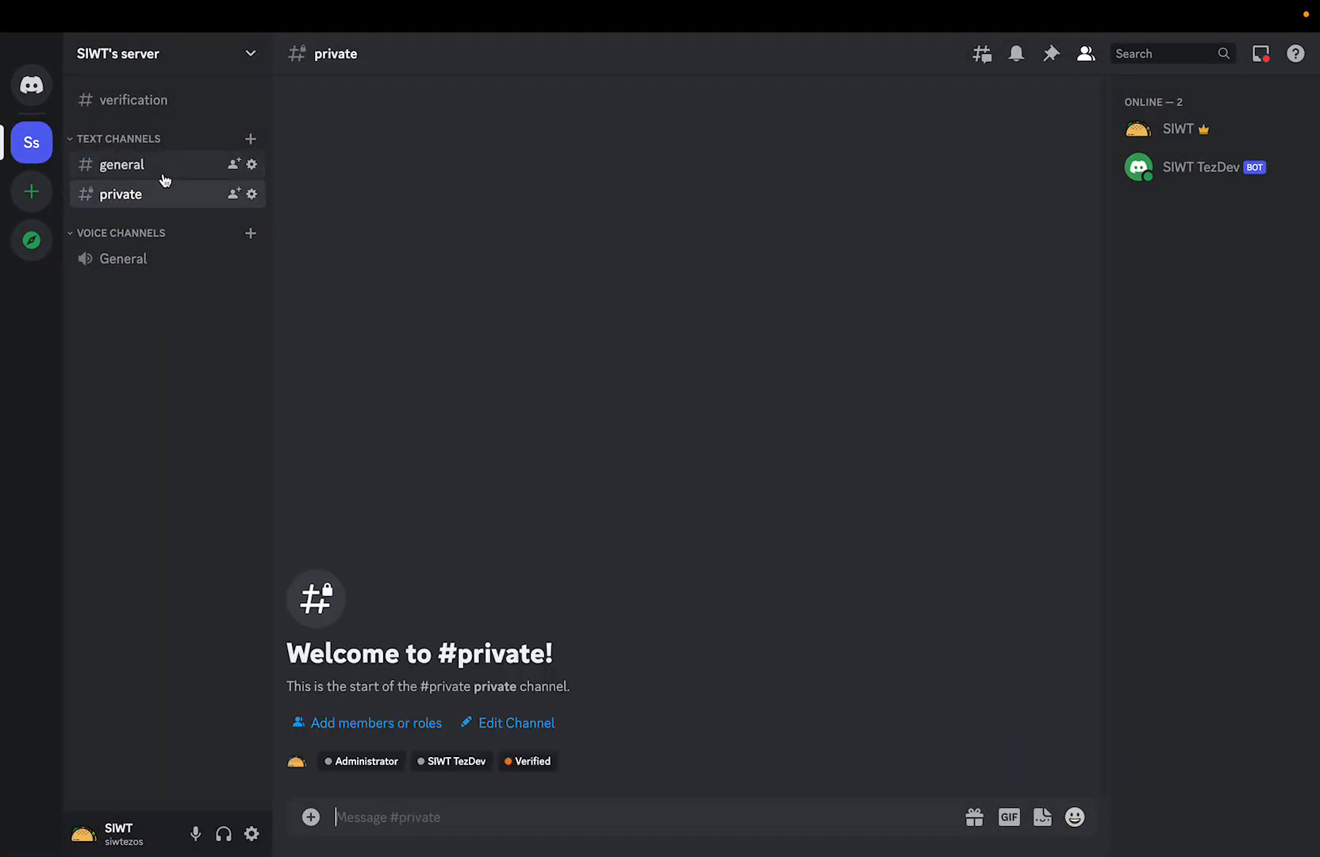
click(163, 174)
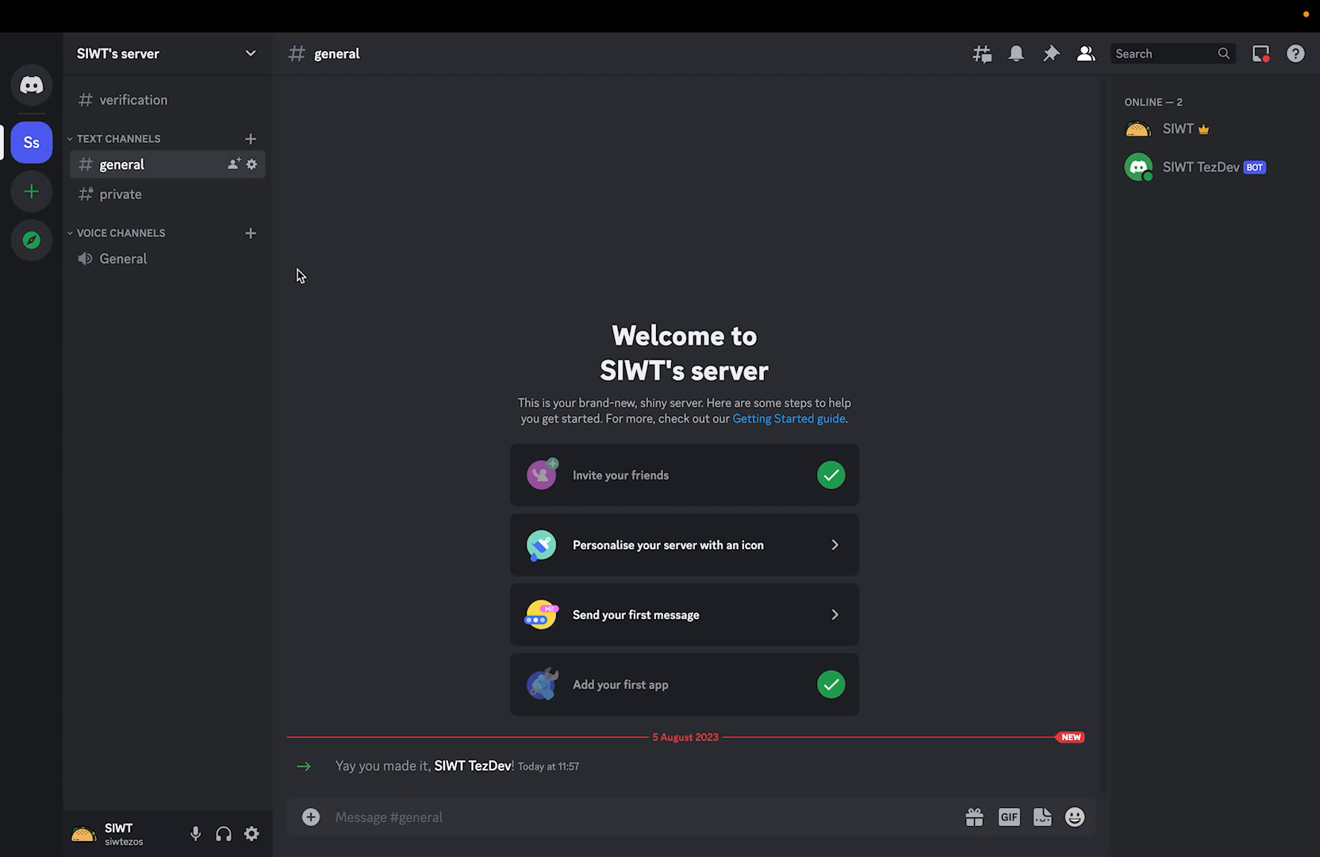
click(125, 110)
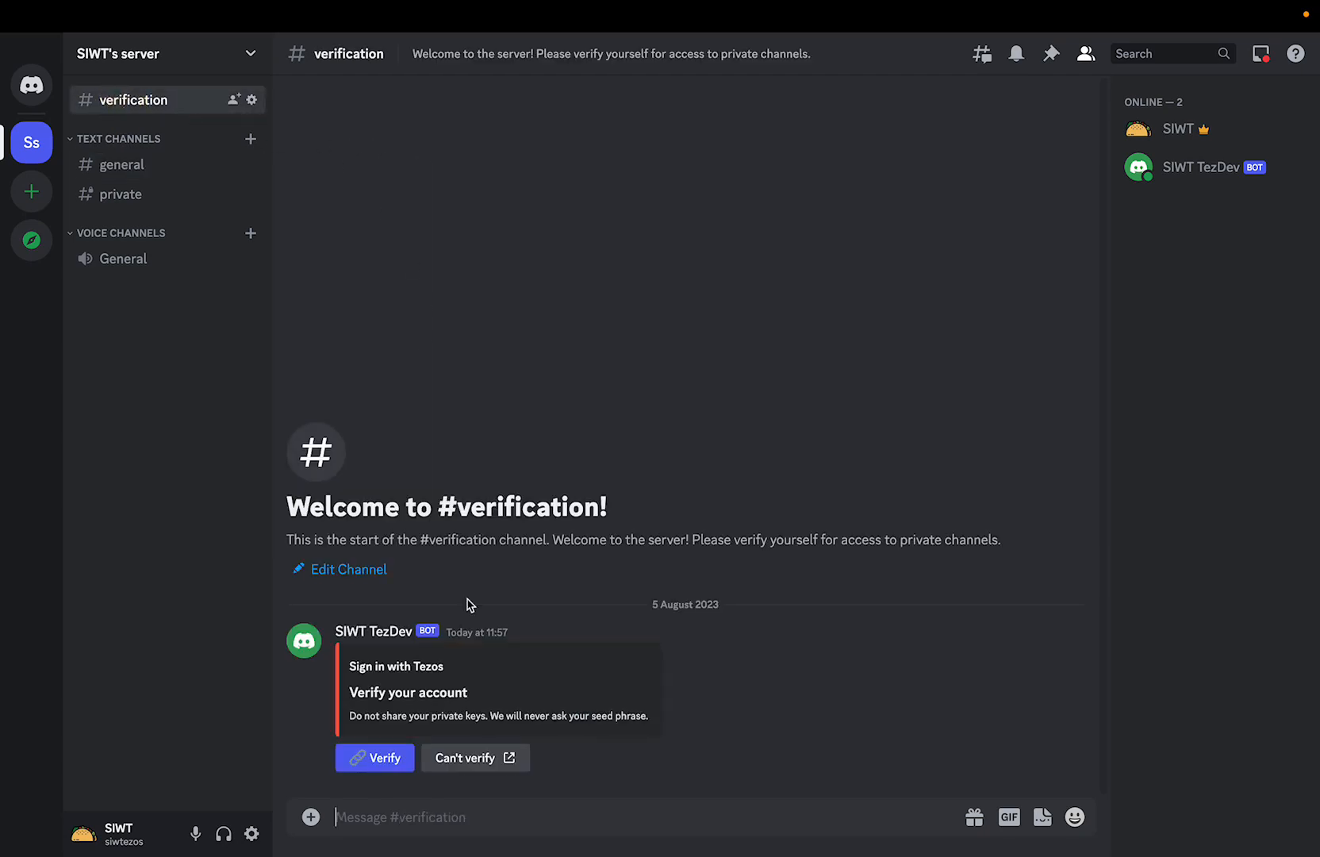
Switch to VS Code and duplicate .env.example in packages/discord-bot-ui, naming the copy .env.
key(ctrl+Right)
key(ctrl+Right)
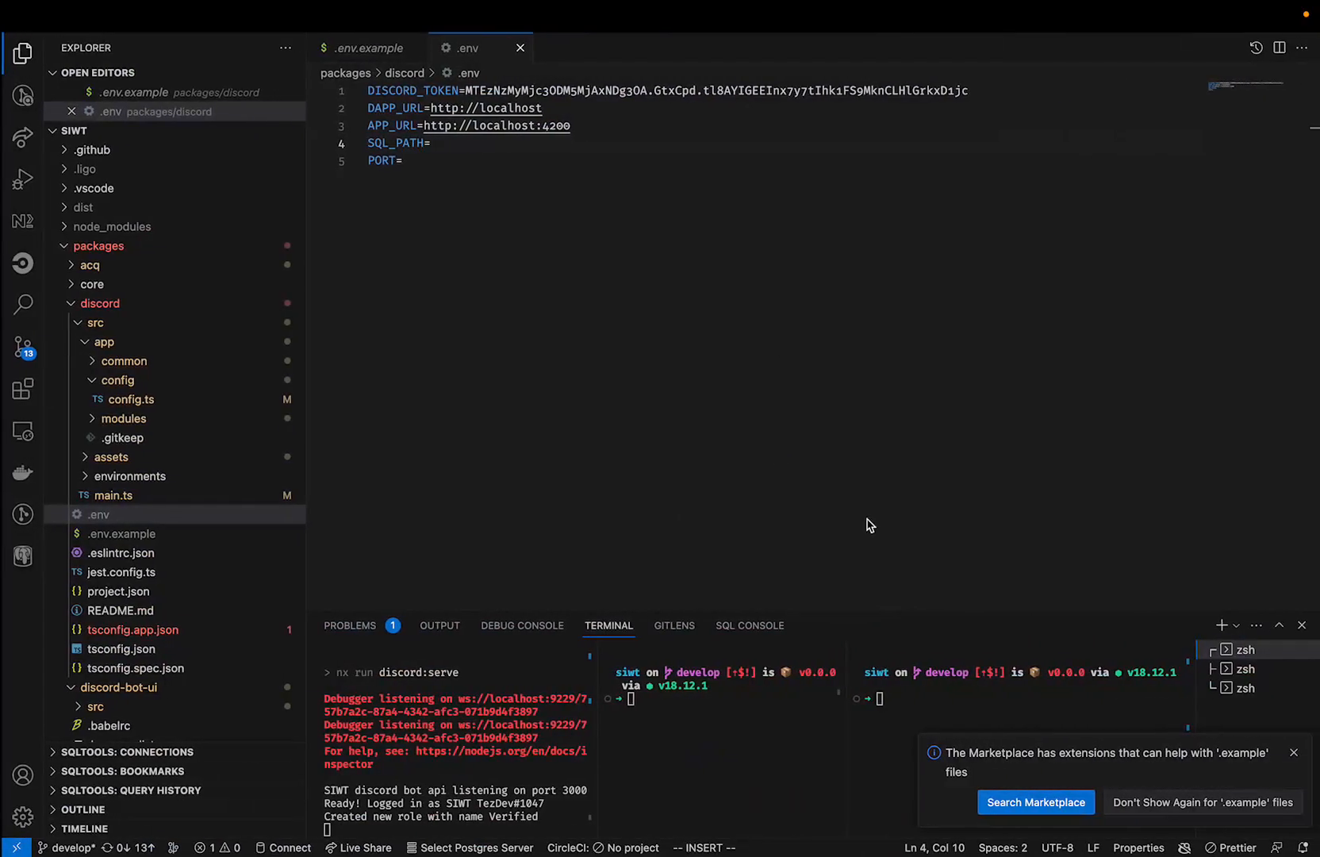
click(1294, 752)
click(976, 727)
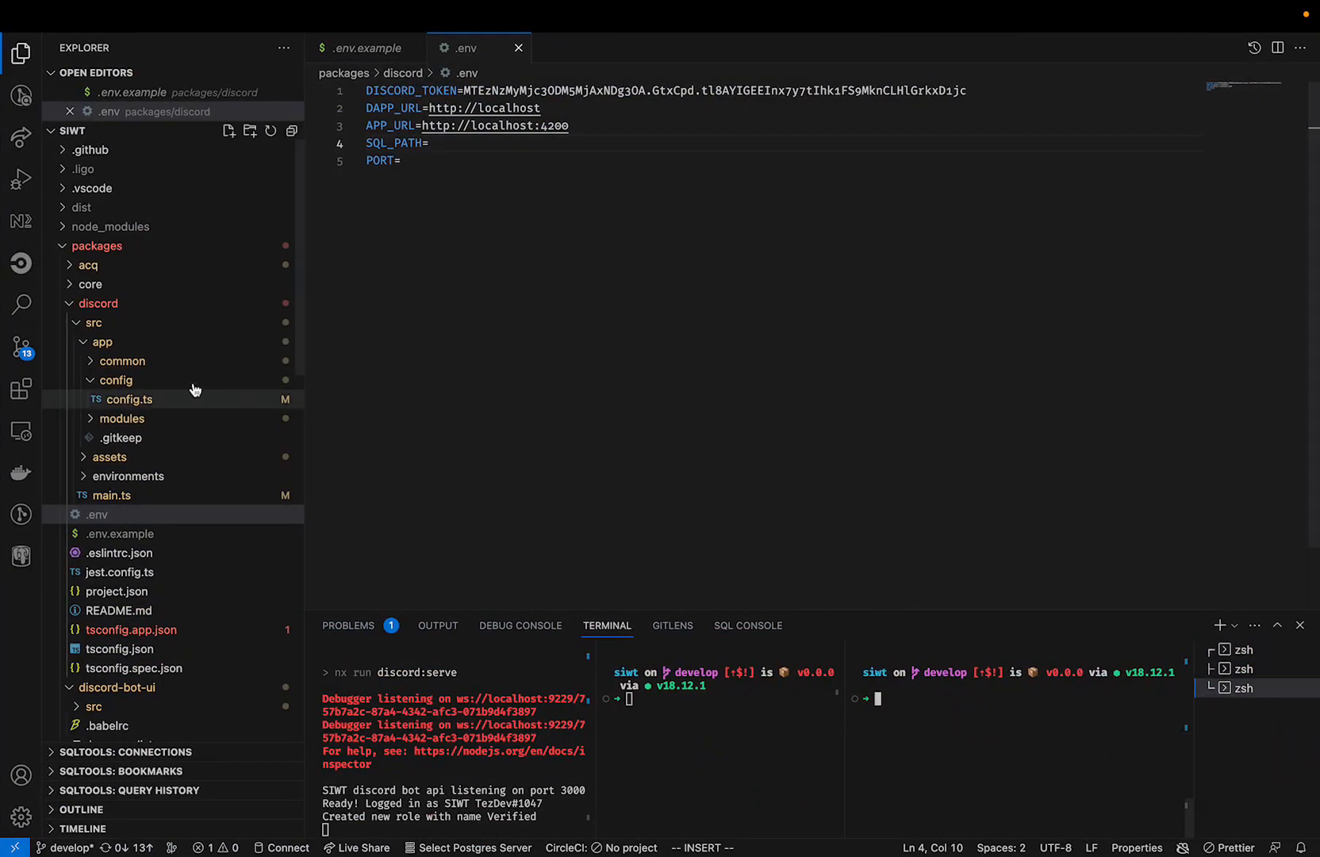
click(158, 310)
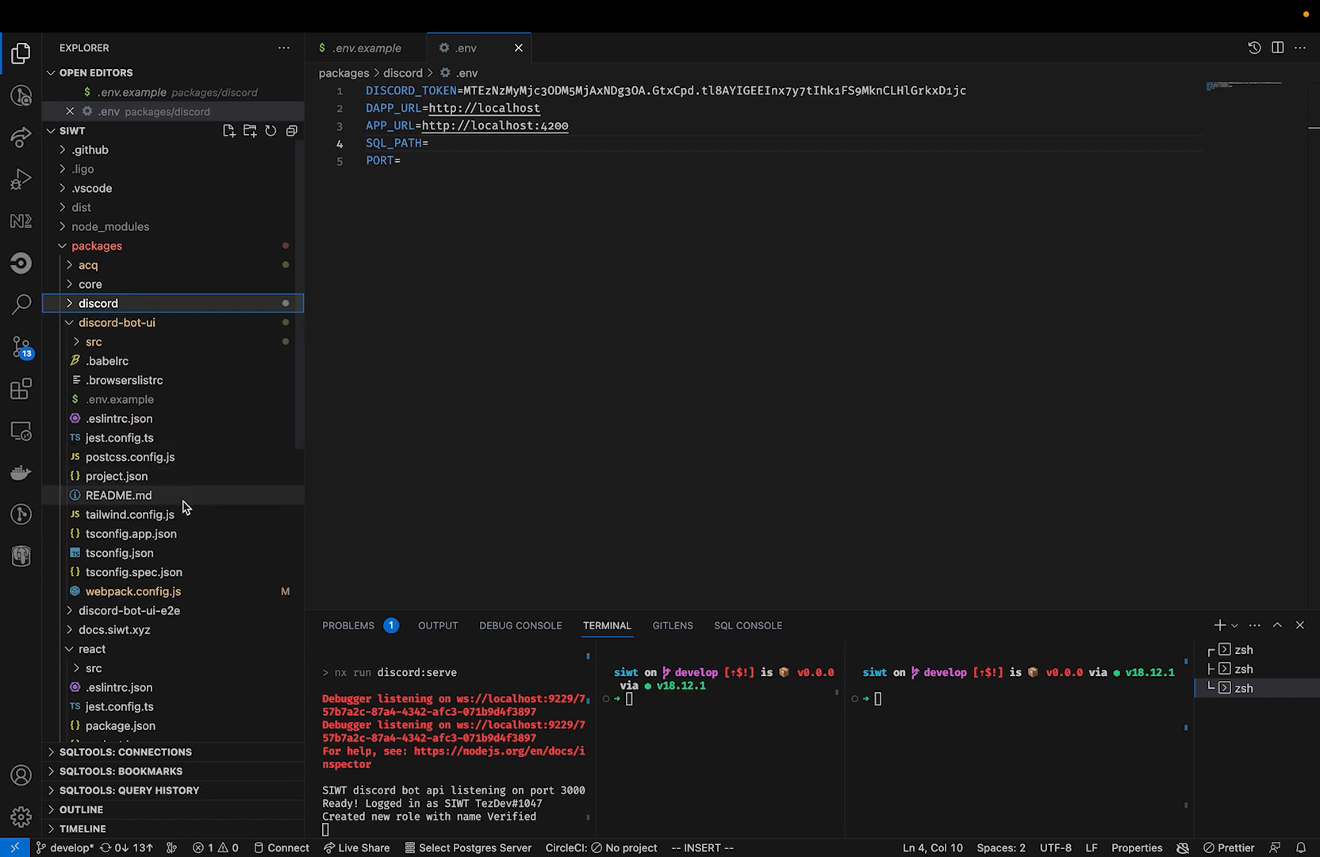
click(176, 401)
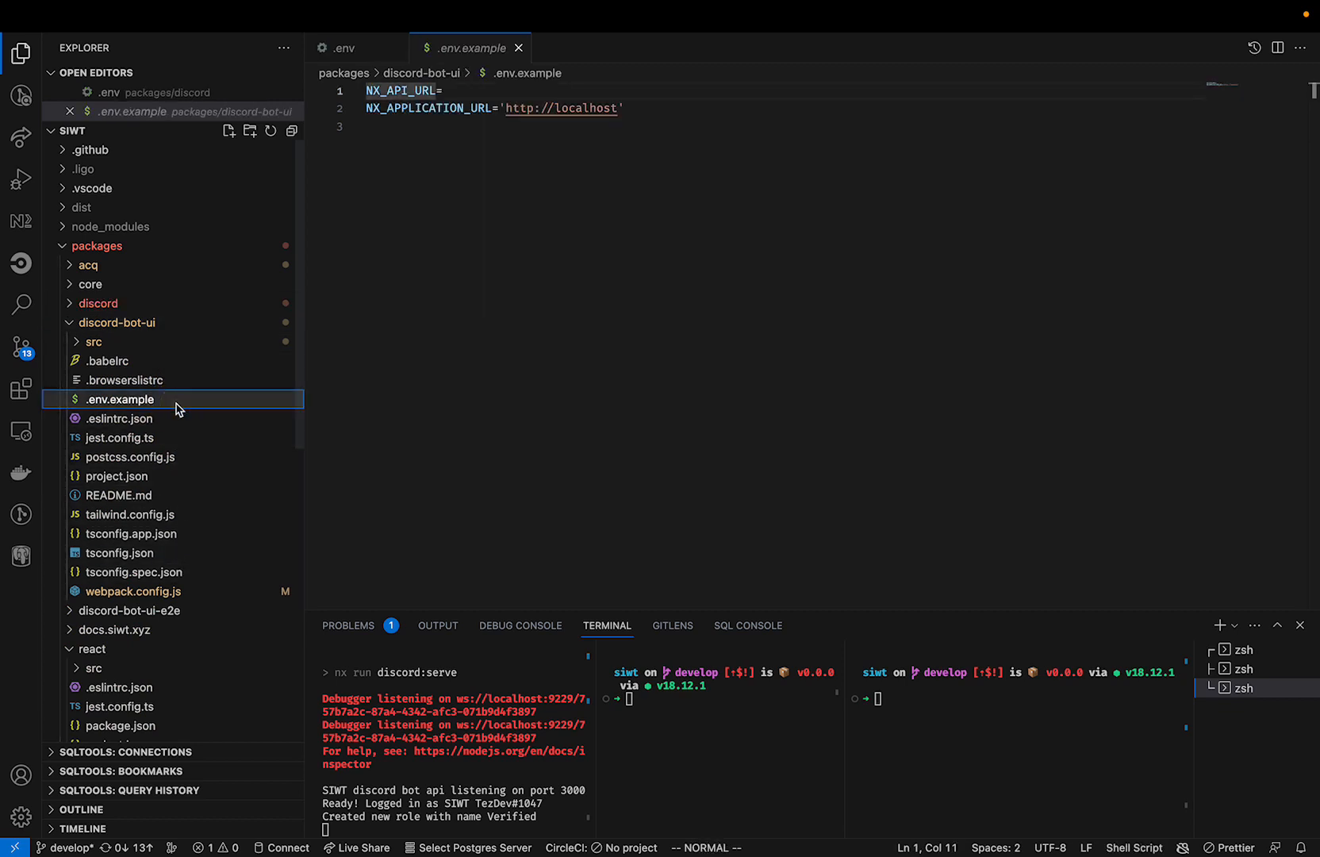
key(super+c)
key(super+v)
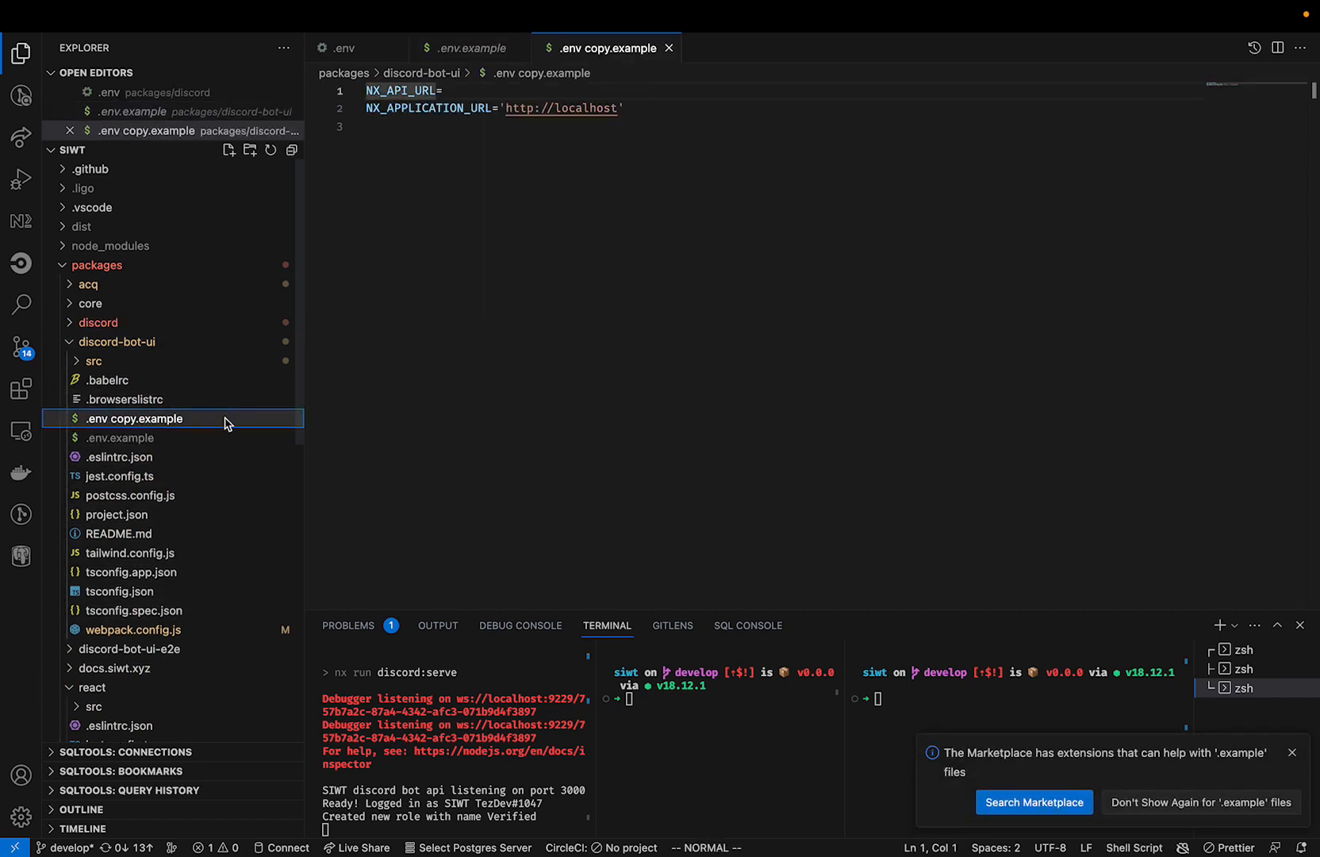
key(Return)
key(BackSpace)
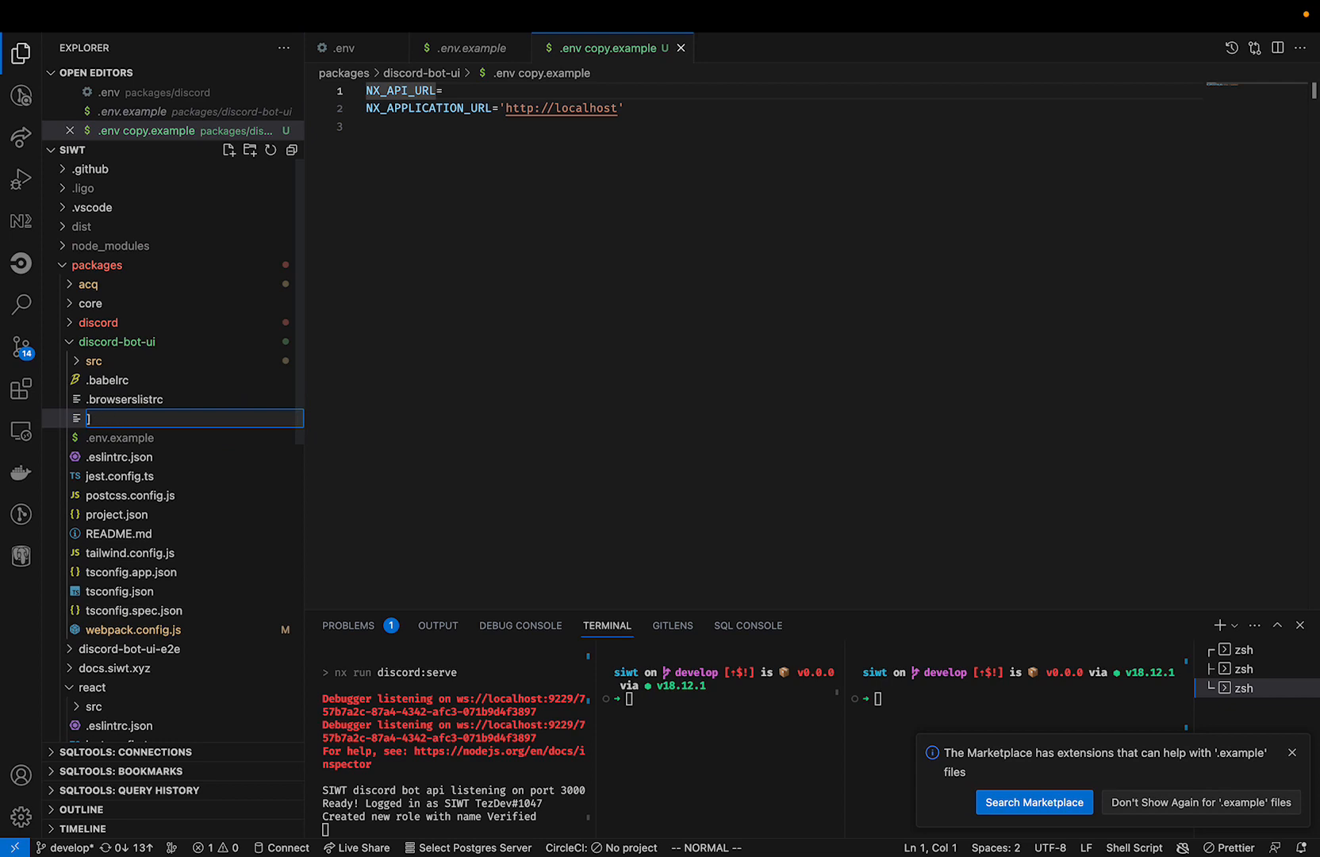
text(.env)
key(Return)
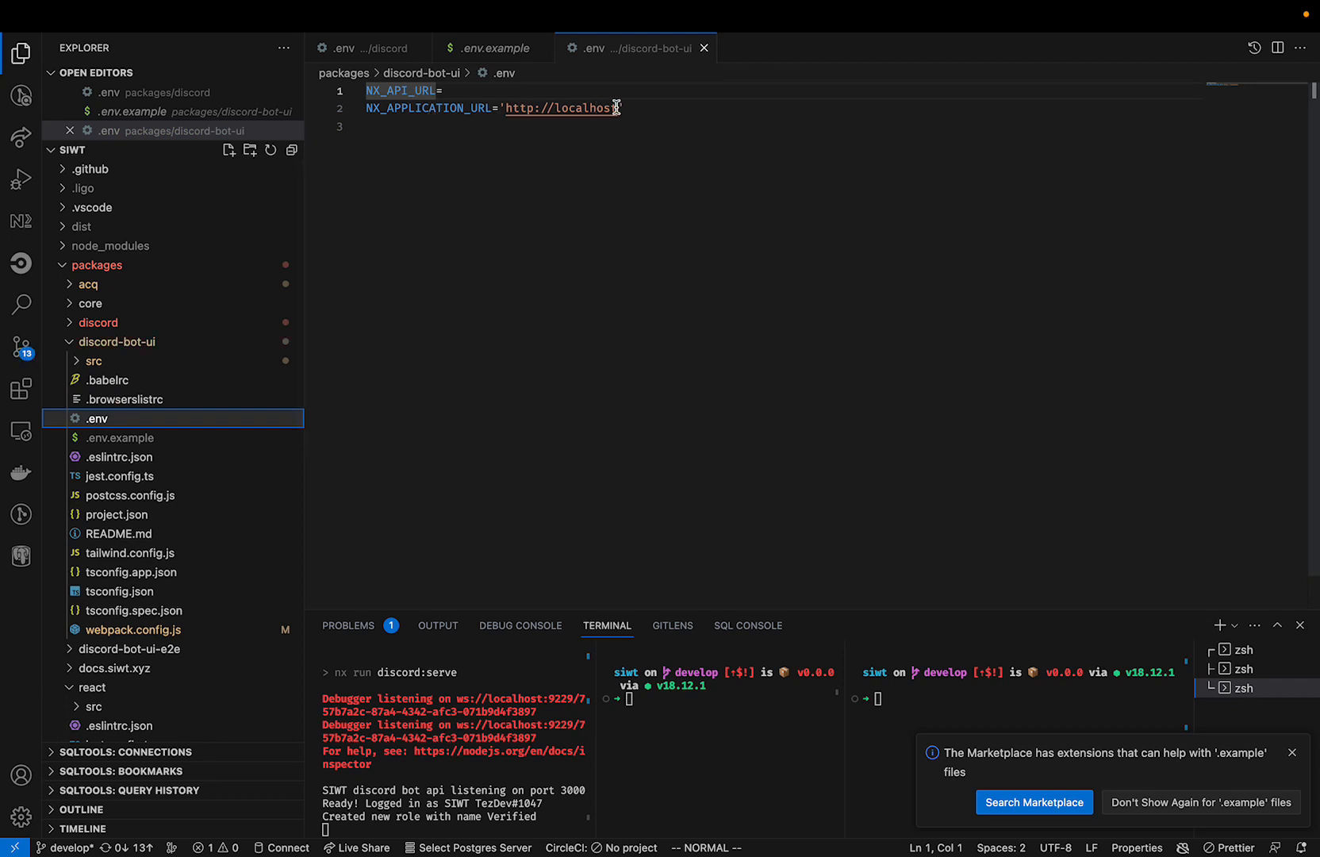
Compare the application URL in discord-bot-ui's .env with the URLs in the discord package's .env, ending at the empty NX_API_URL value.
drag(624, 109, 499, 108)
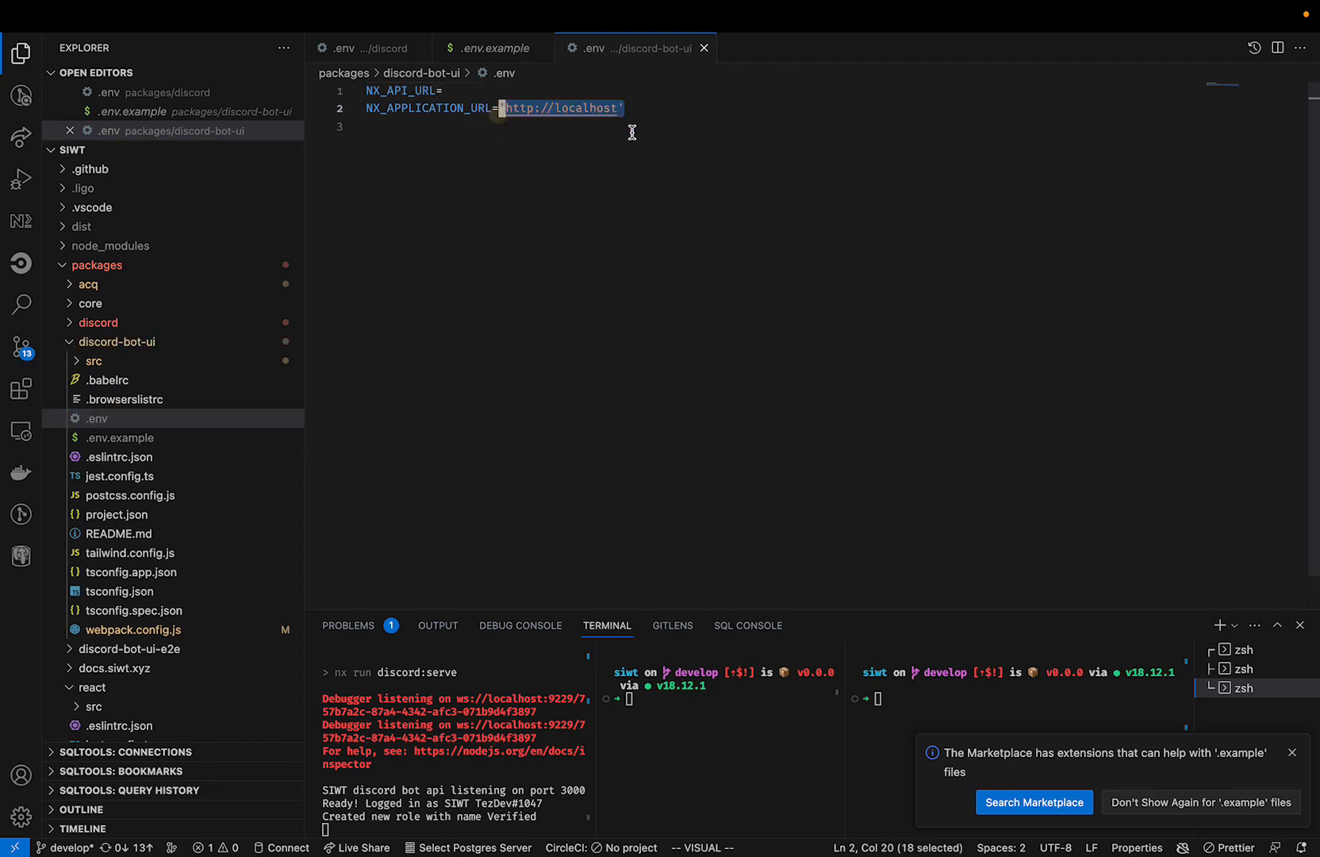
click(359, 49)
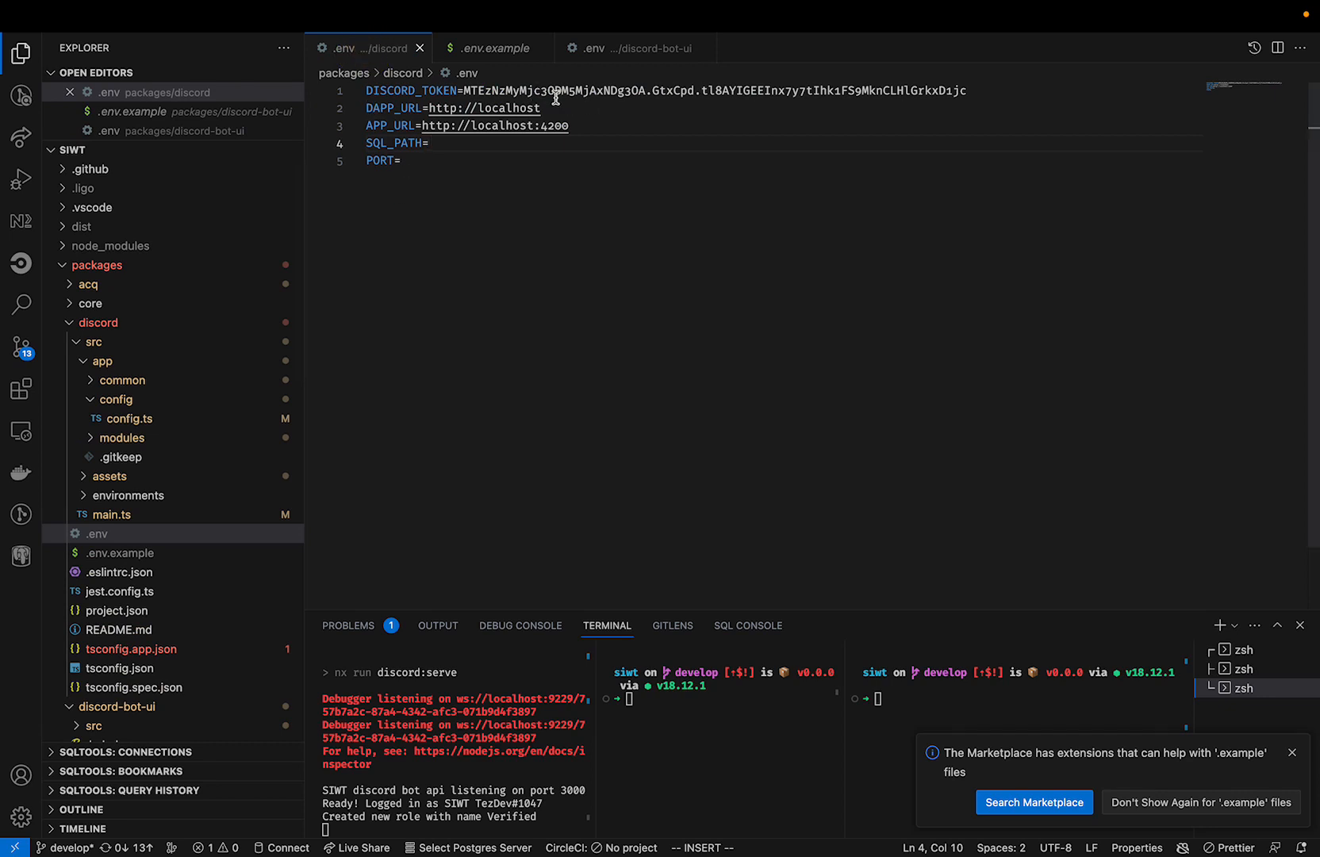
click(603, 47)
click(466, 92)
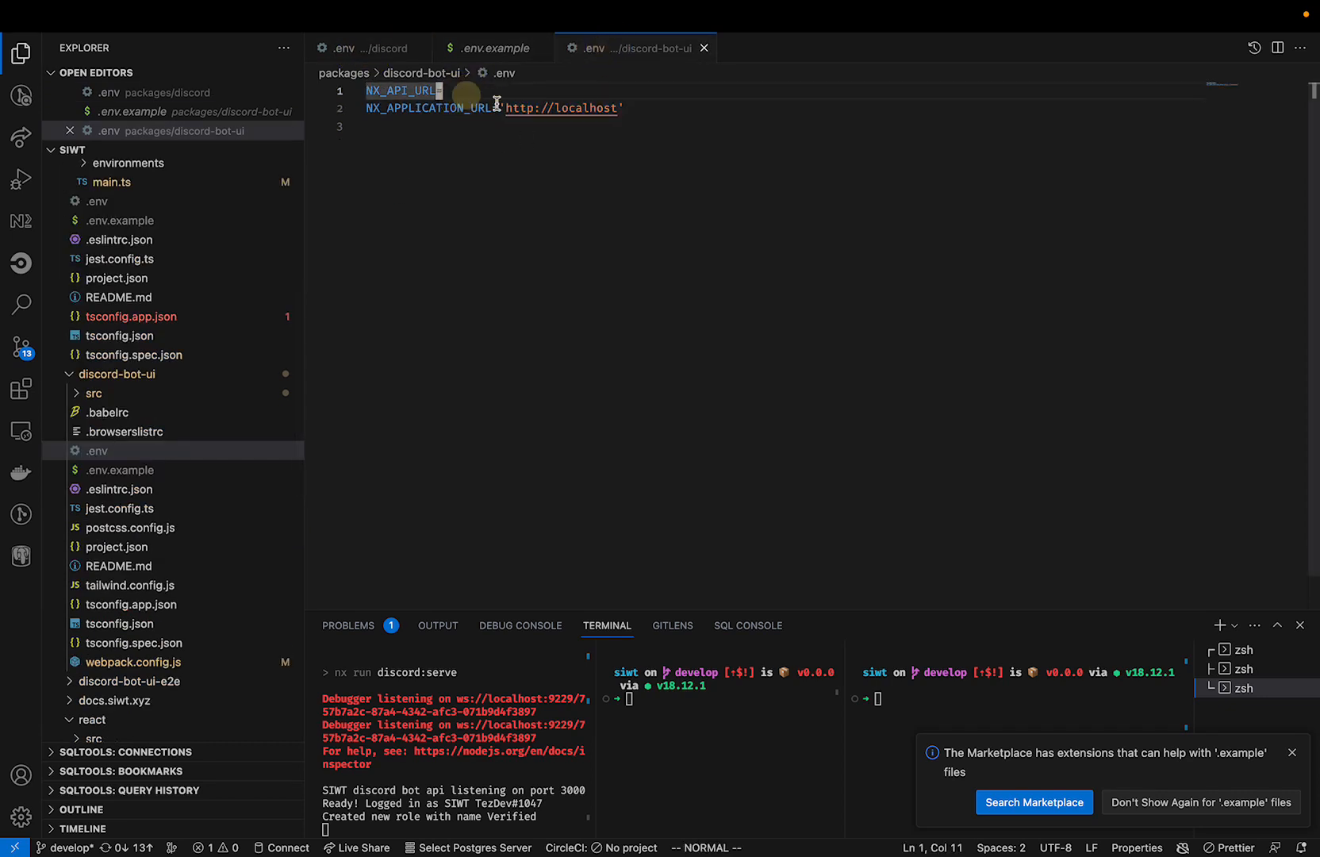
key(a)
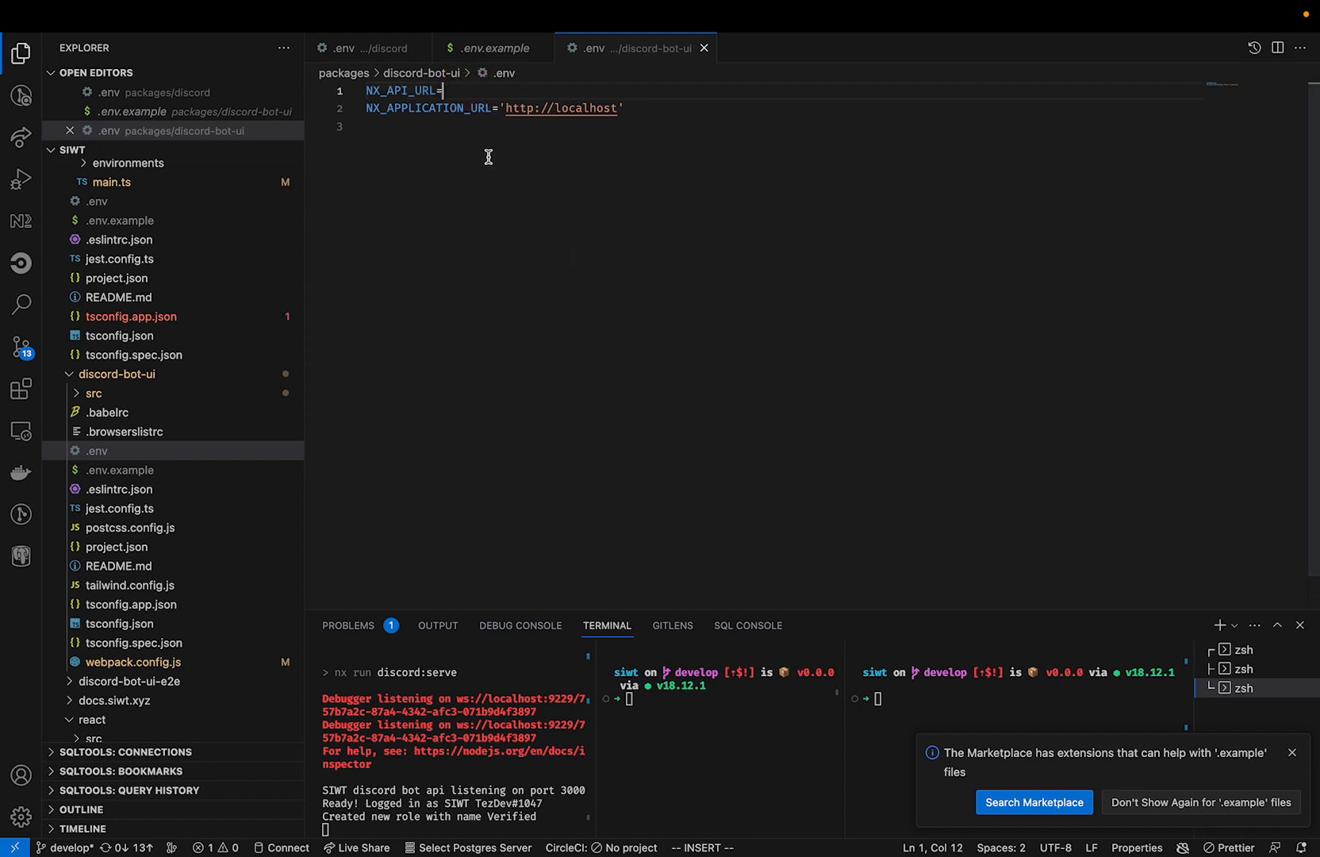
Dismiss the Marketplace extension suggestion and start an ngrok tunnel in the middle terminal.
click(613, 801)
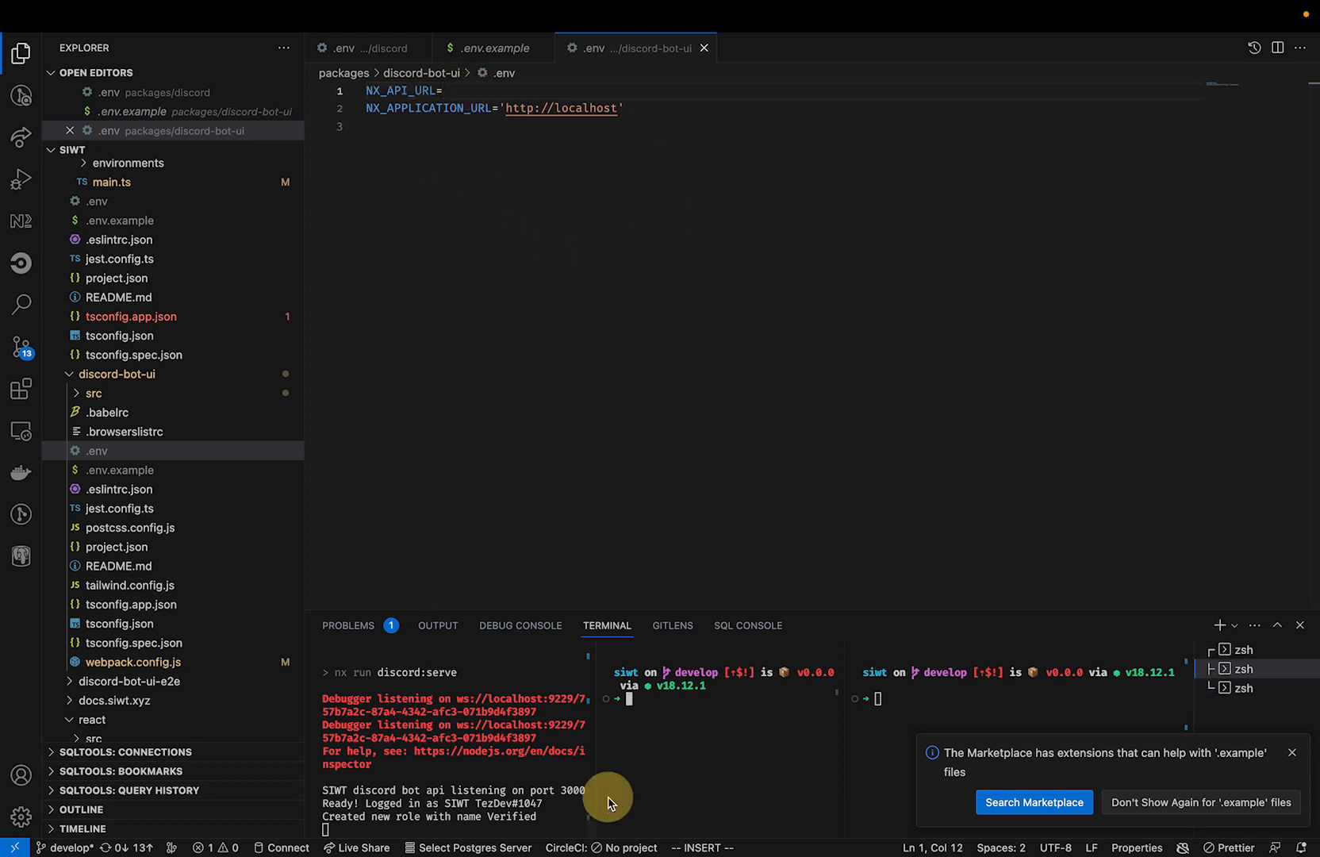
click(1293, 752)
click(698, 760)
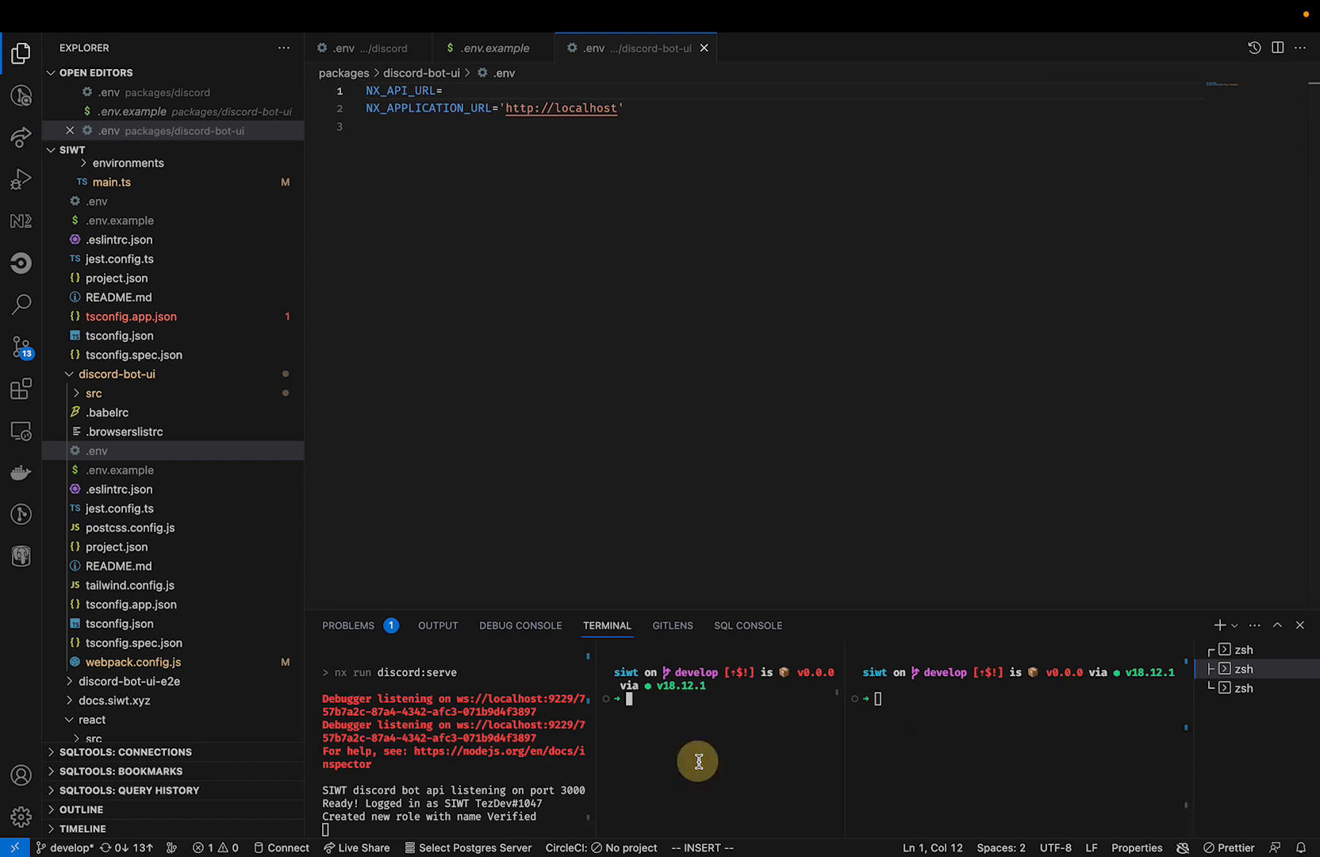
text(ng)
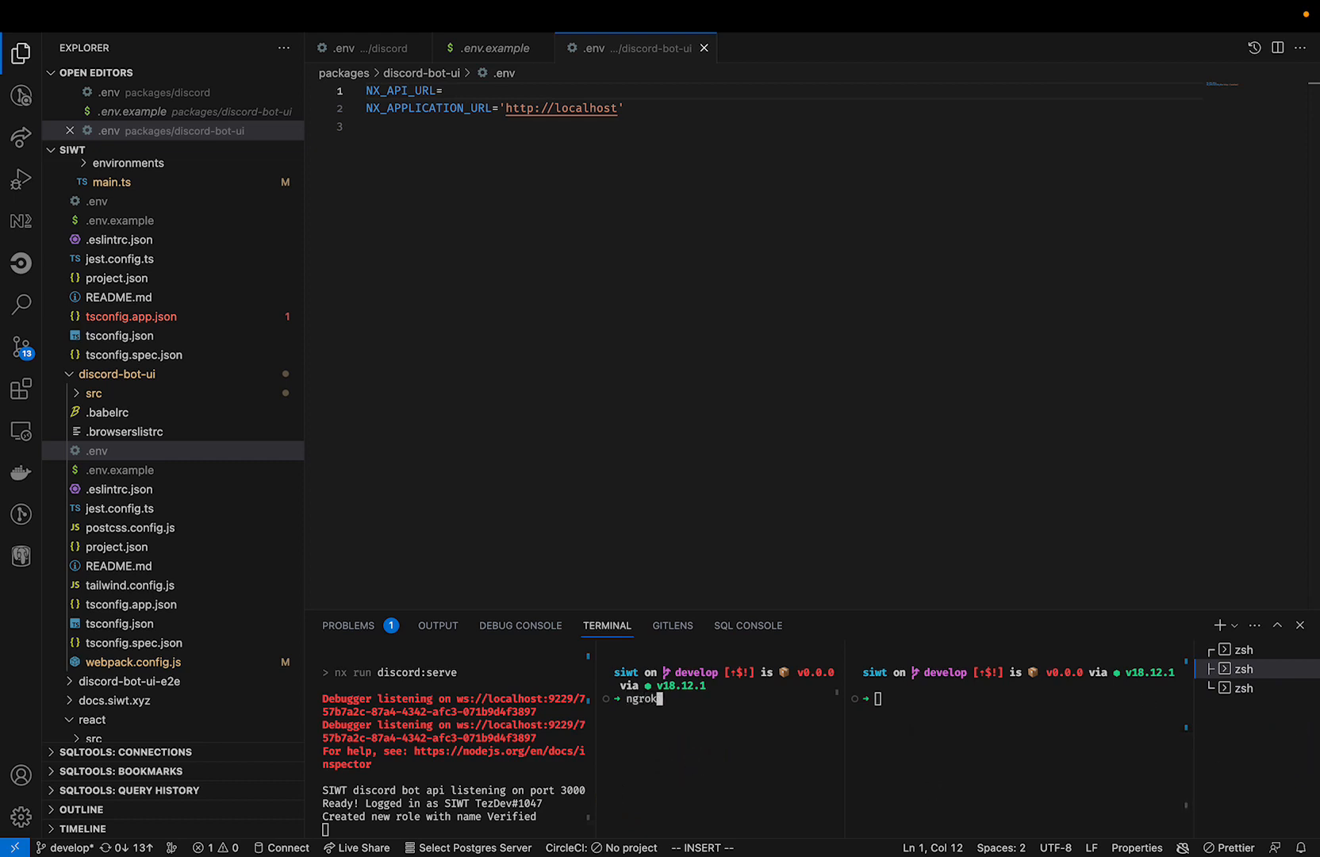
text(rok)
key(Up)
key(Return)
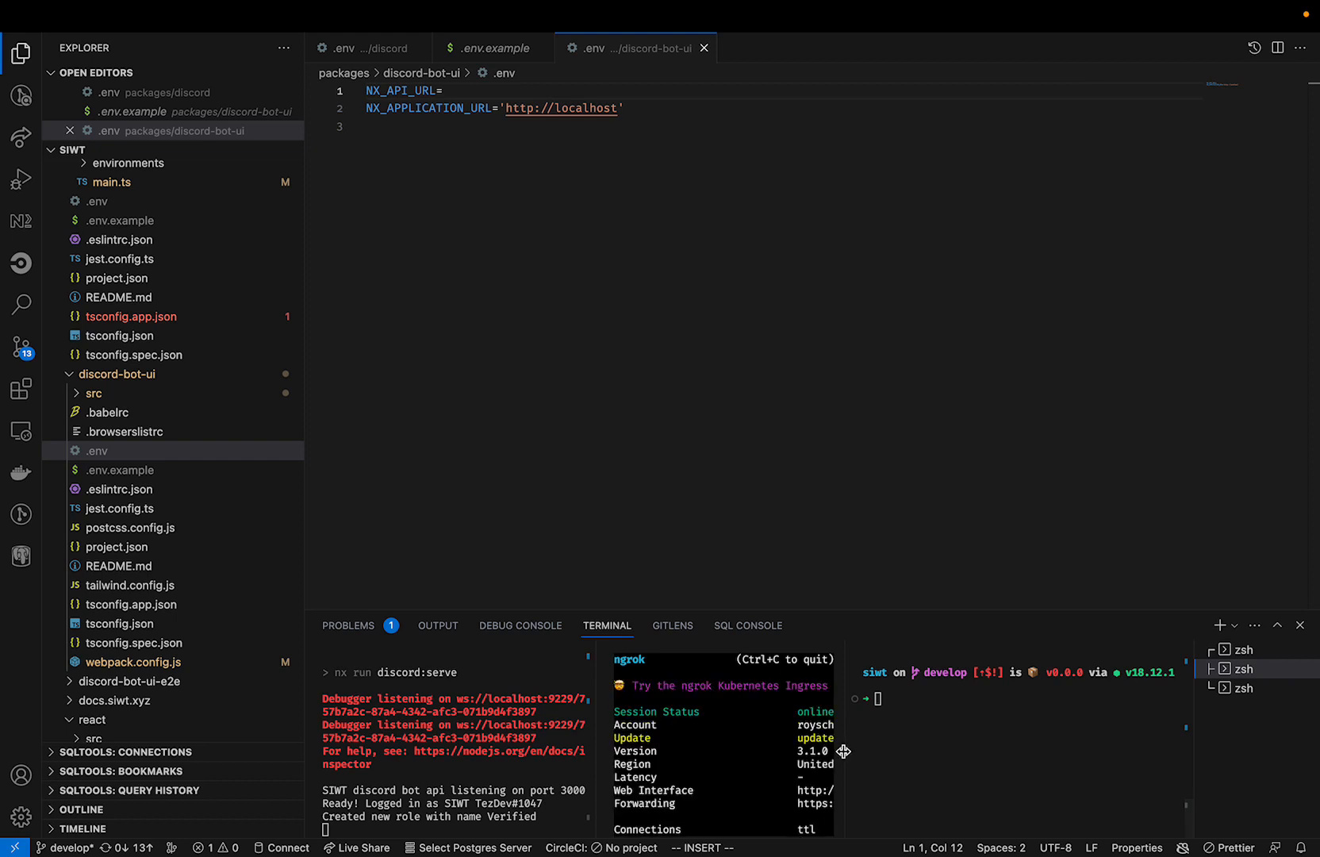
Set NX_API_URL in discord-bot-ui's .env to the forwarding URL copied from the ngrok terminal.
drag(843, 751, 1170, 698)
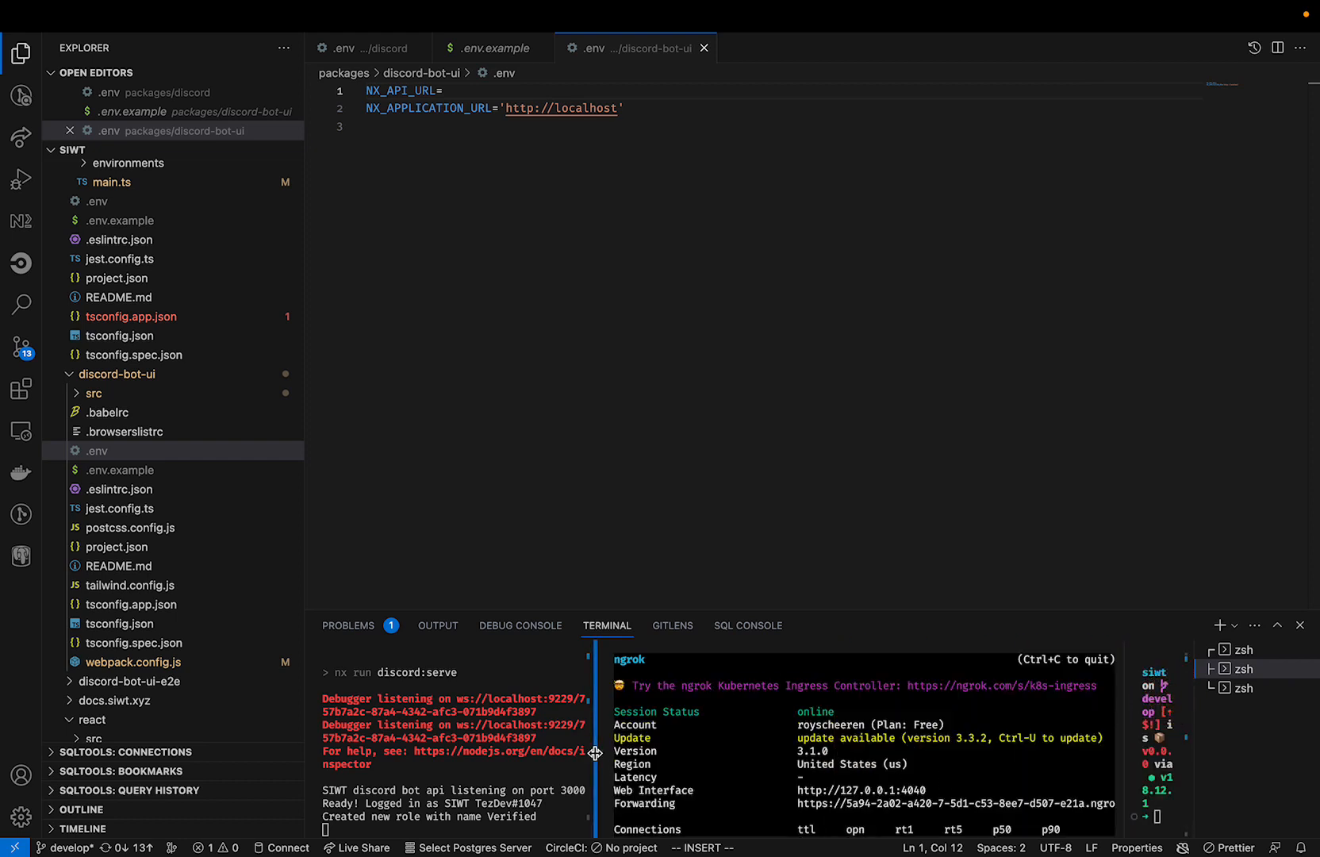
drag(600, 759, 492, 765)
drag(1066, 803, 687, 803)
key(super+c)
click(493, 86)
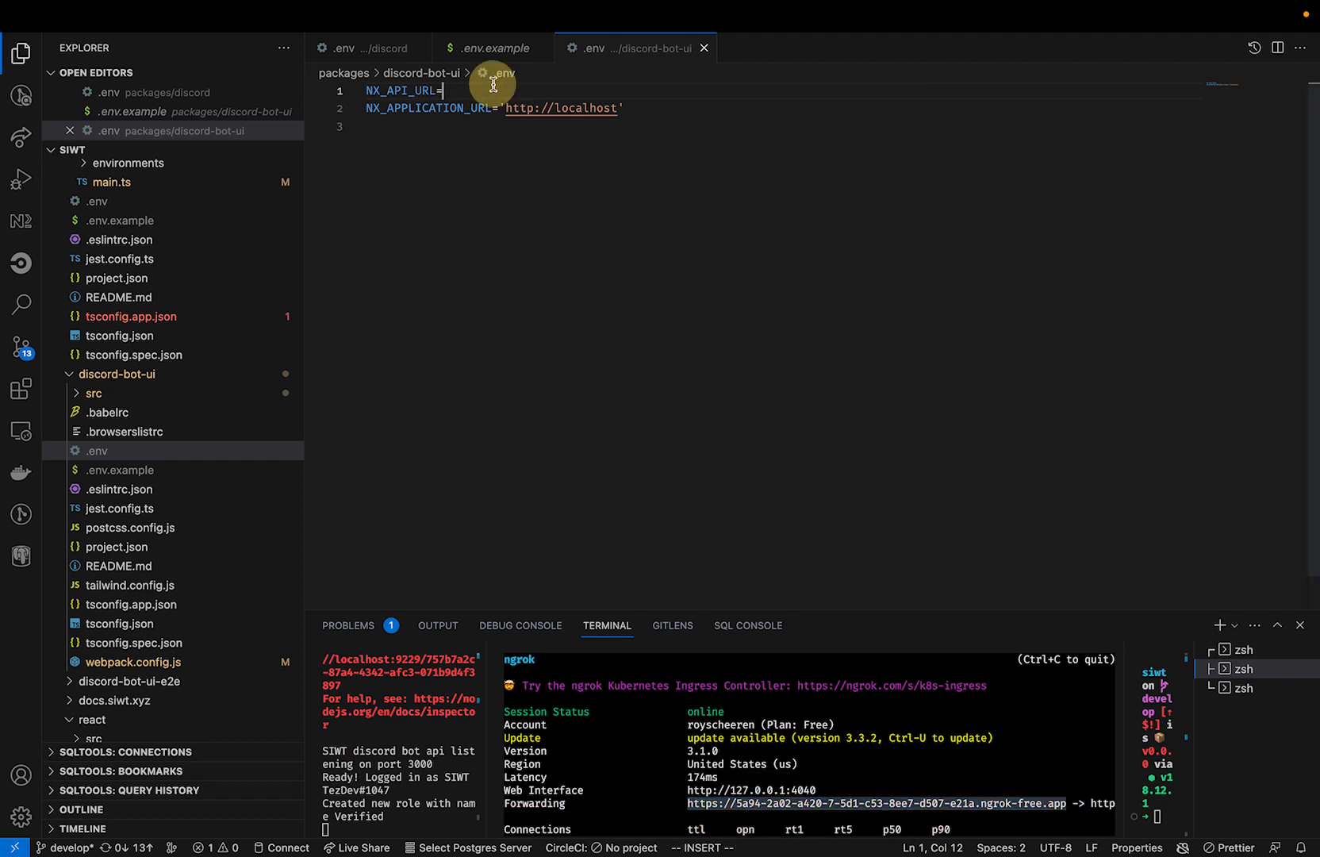
key(super+v)
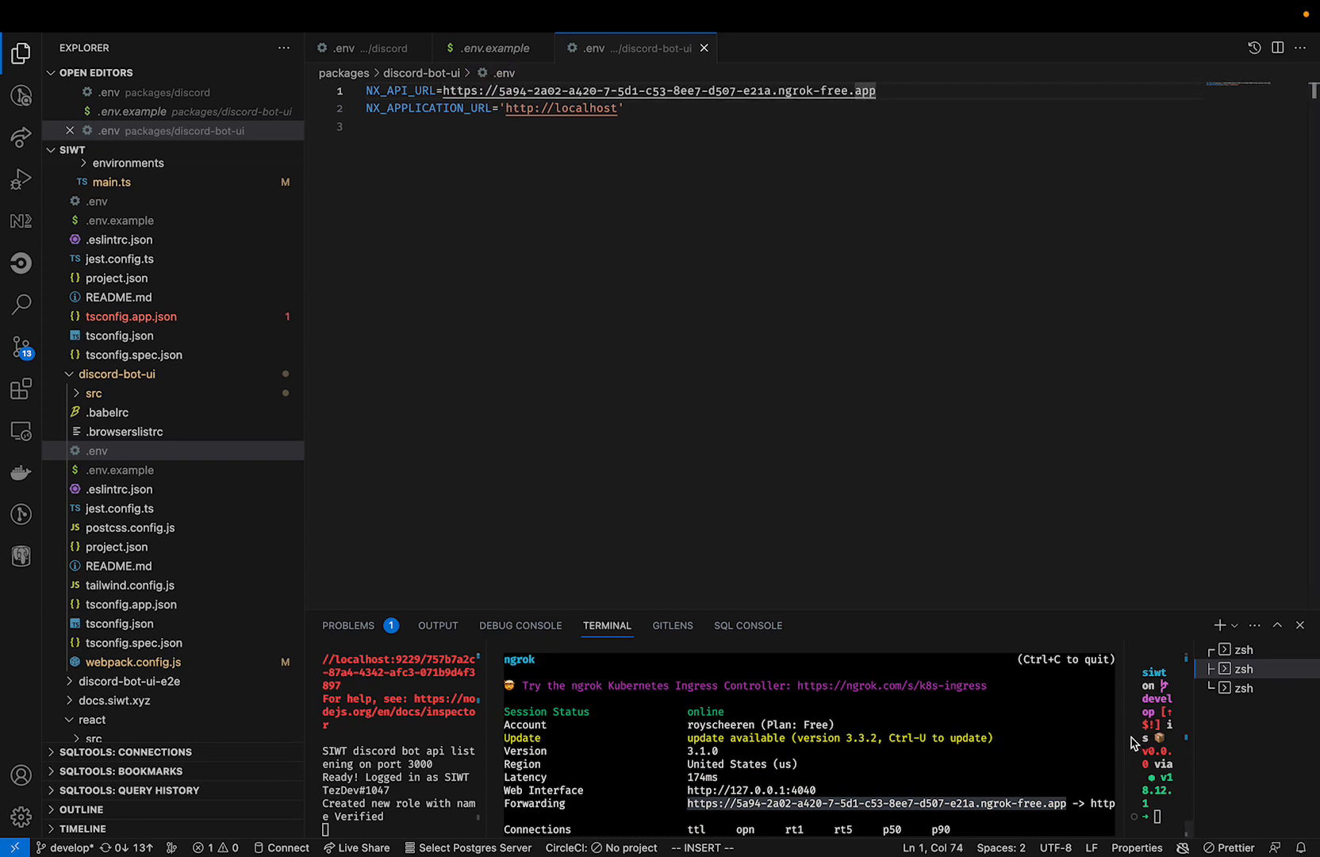
Rebalance the terminal pane widths and run npx nx serve discord-bot-ui in the third terminal.
drag(1125, 736, 889, 731)
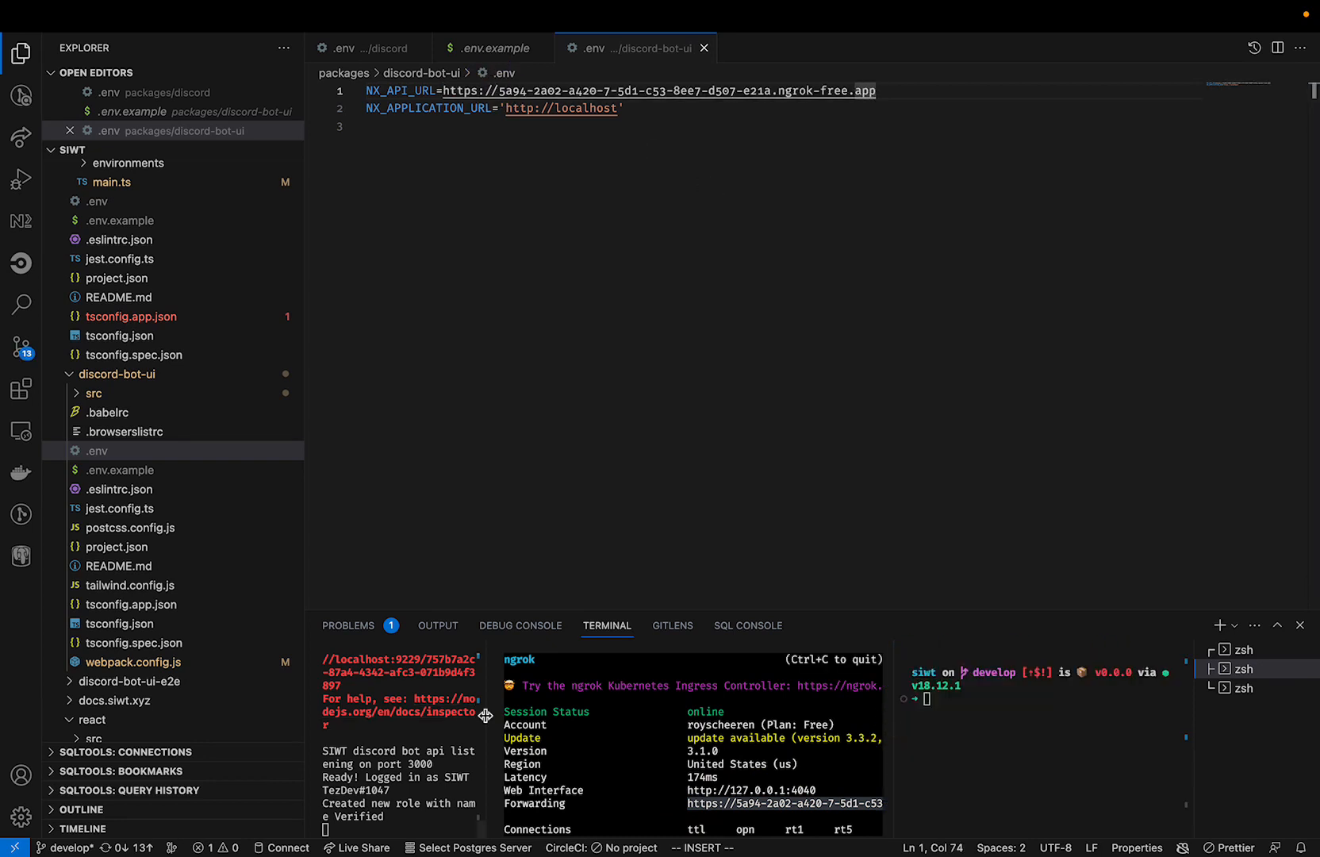
drag(485, 715, 649, 715)
click(984, 766)
text(n)
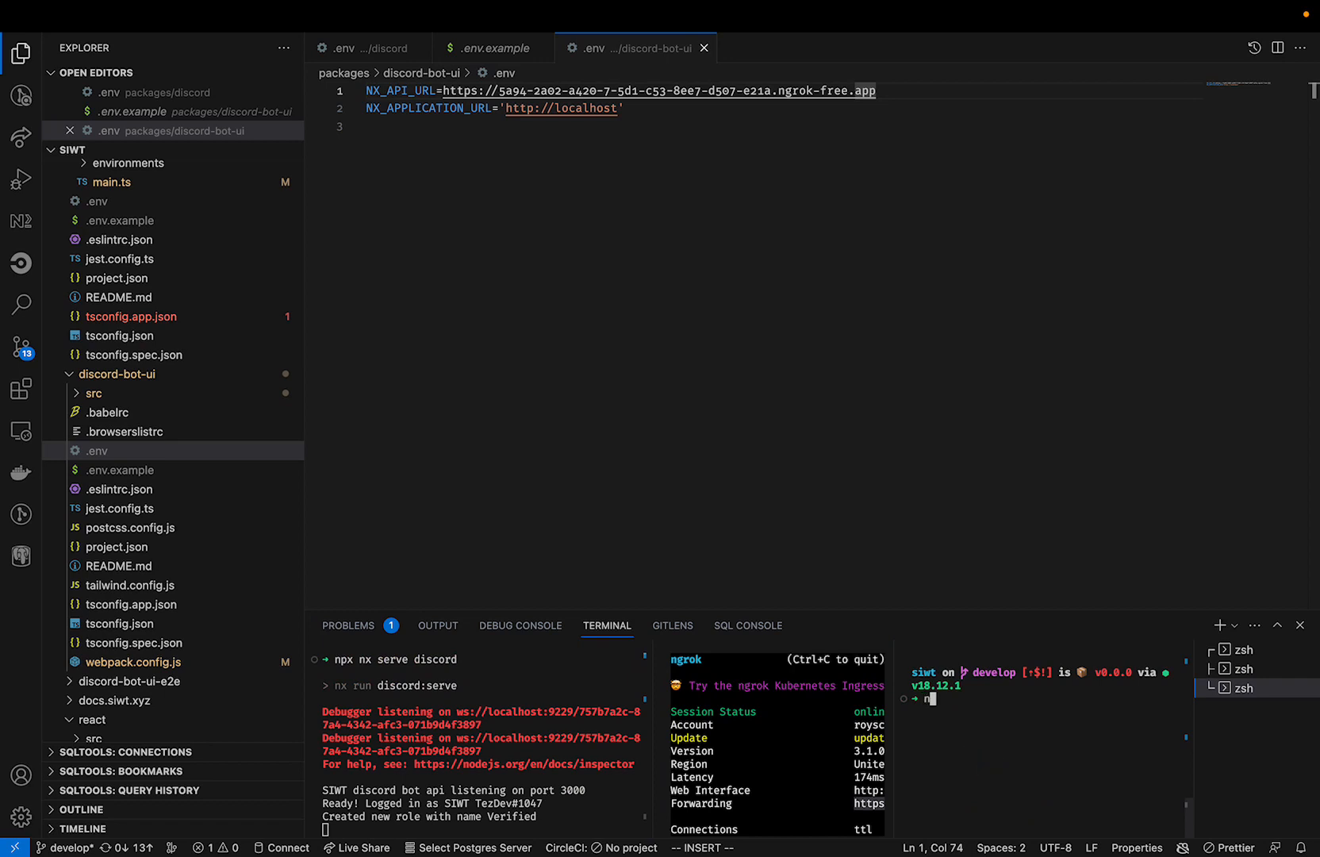
text(px nx serve discord-bot-ui)
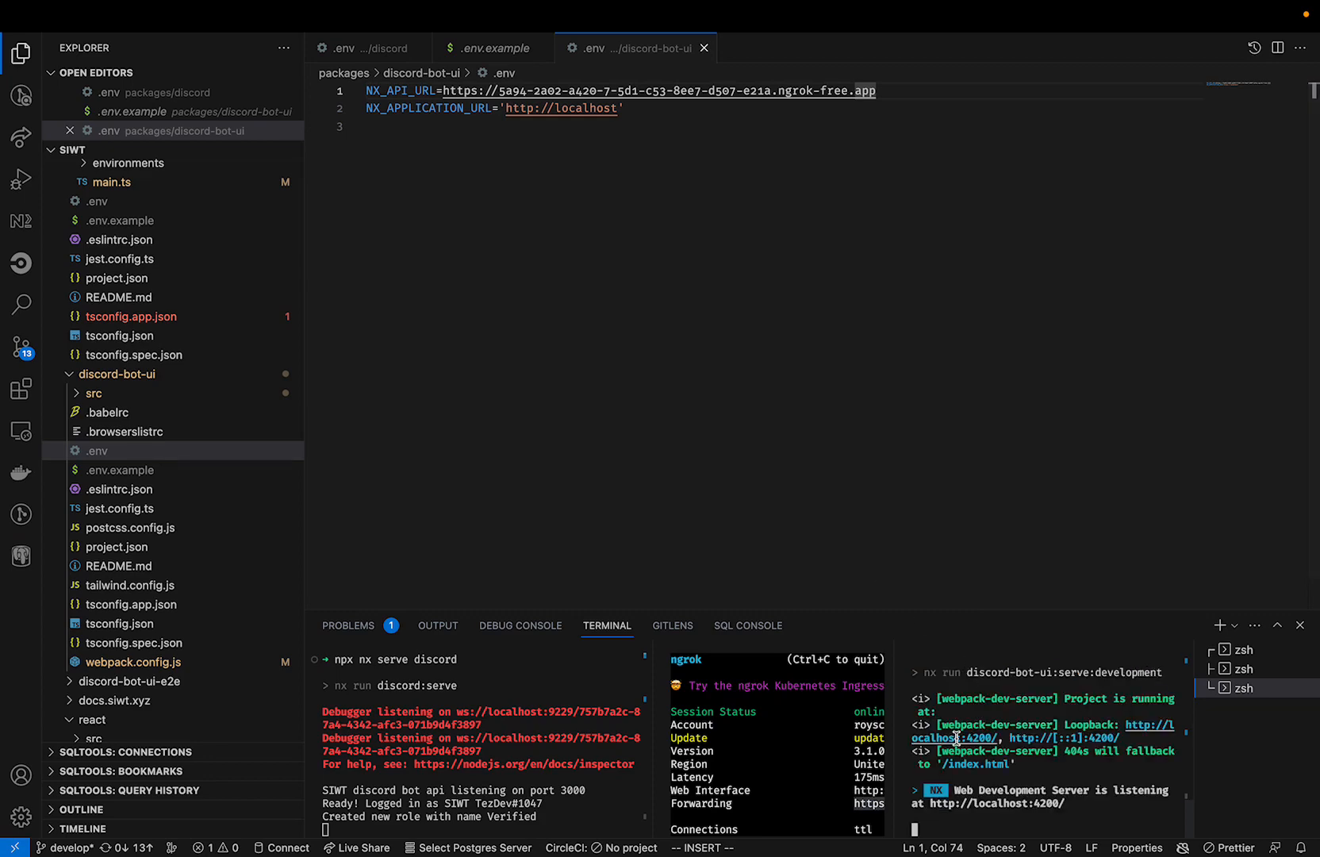
Open the served app at localhost:4200 in the browser, view its Sign in with Tezos page and close it.
super+click(956, 737)
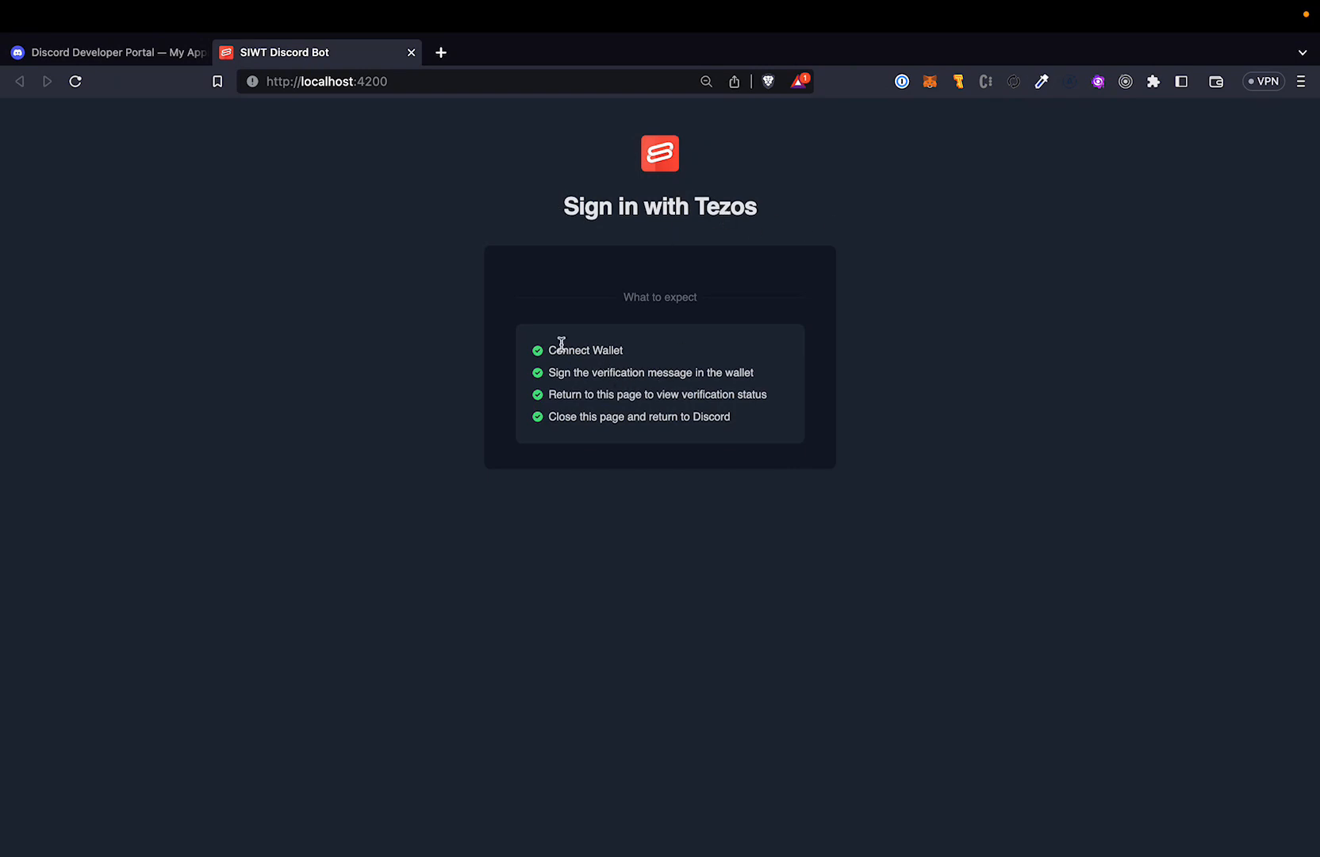
click(672, 269)
click(412, 53)
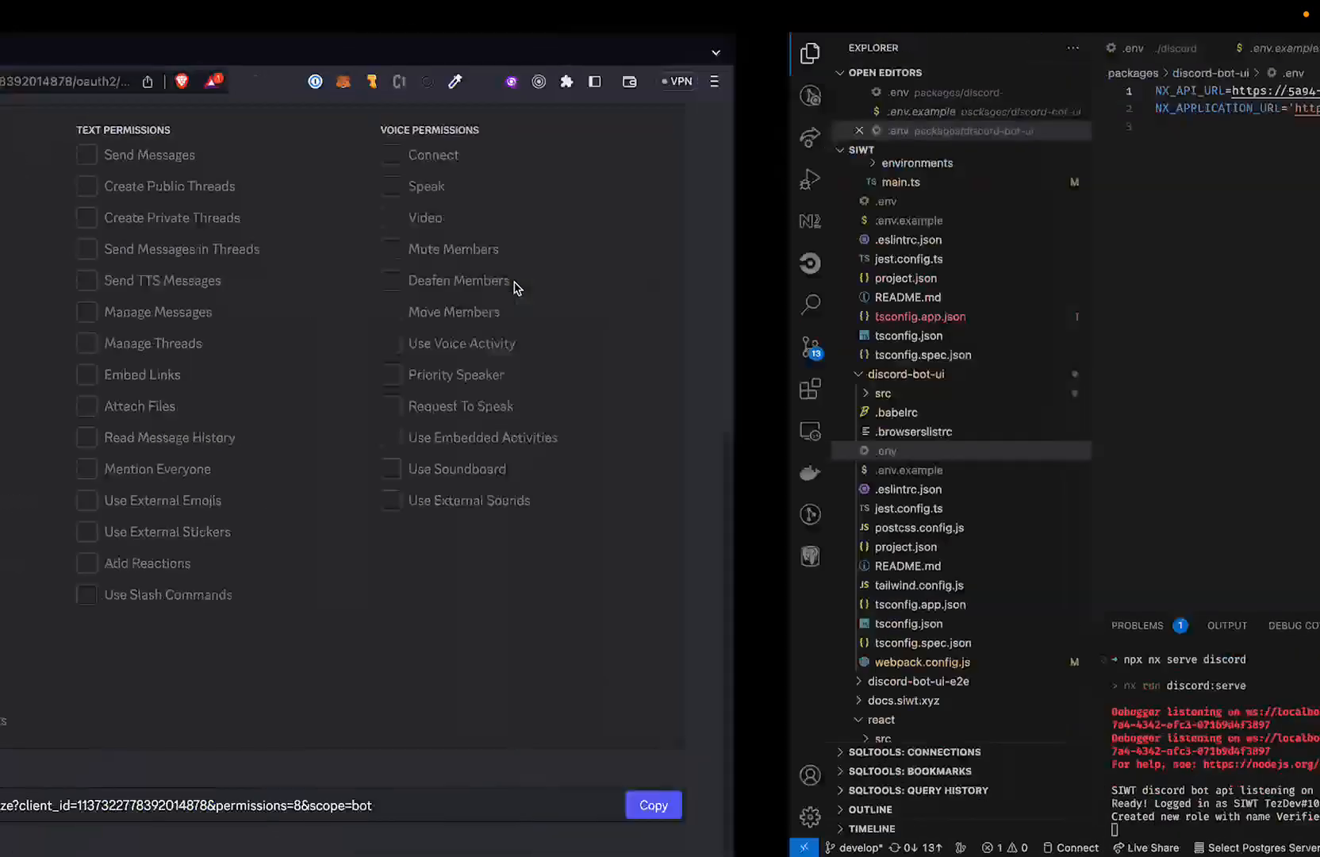
Switch to Discord, request verification from the bot in the verification channel and follow its Tezos wallet sign-in link.
key(ctrl+Left)
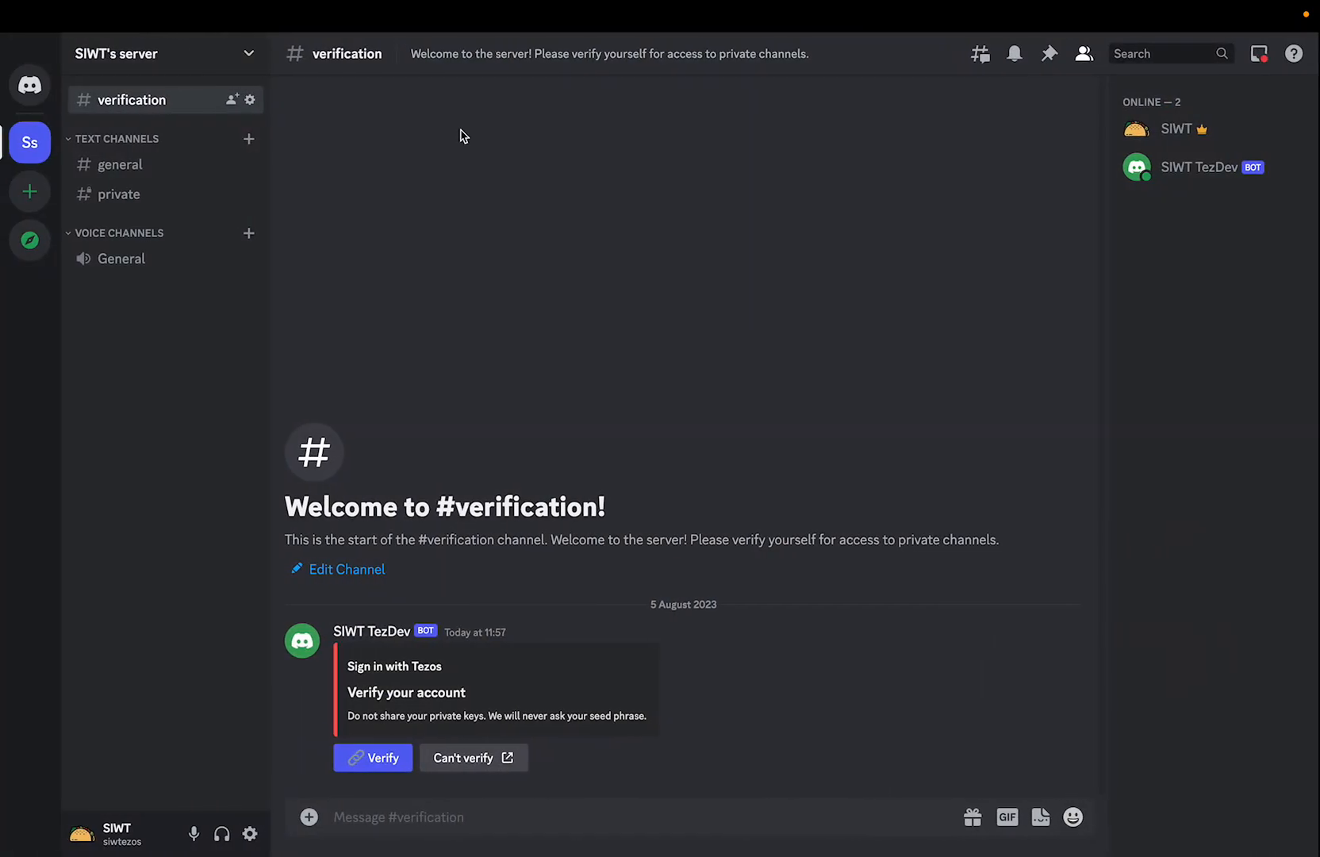
click(371, 760)
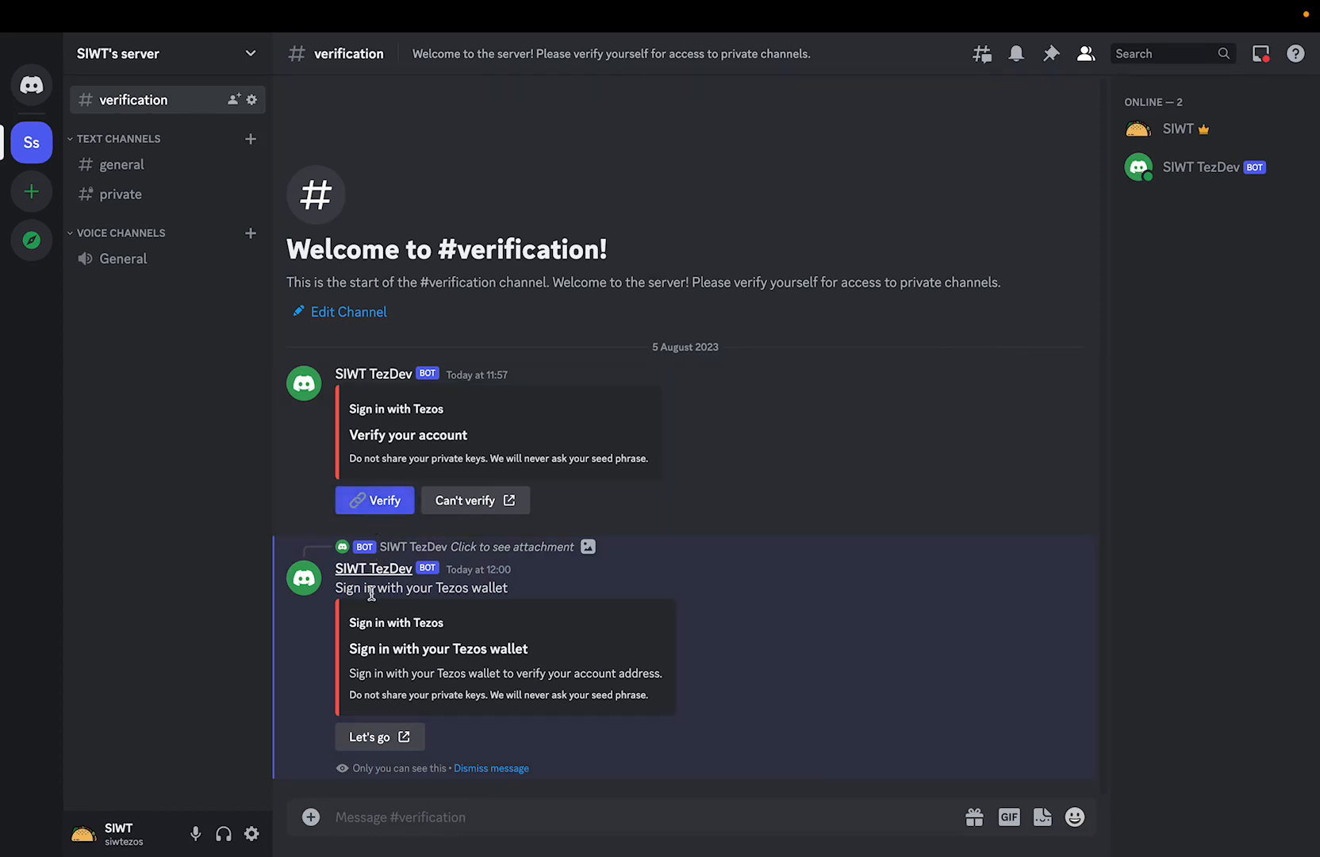
click(380, 738)
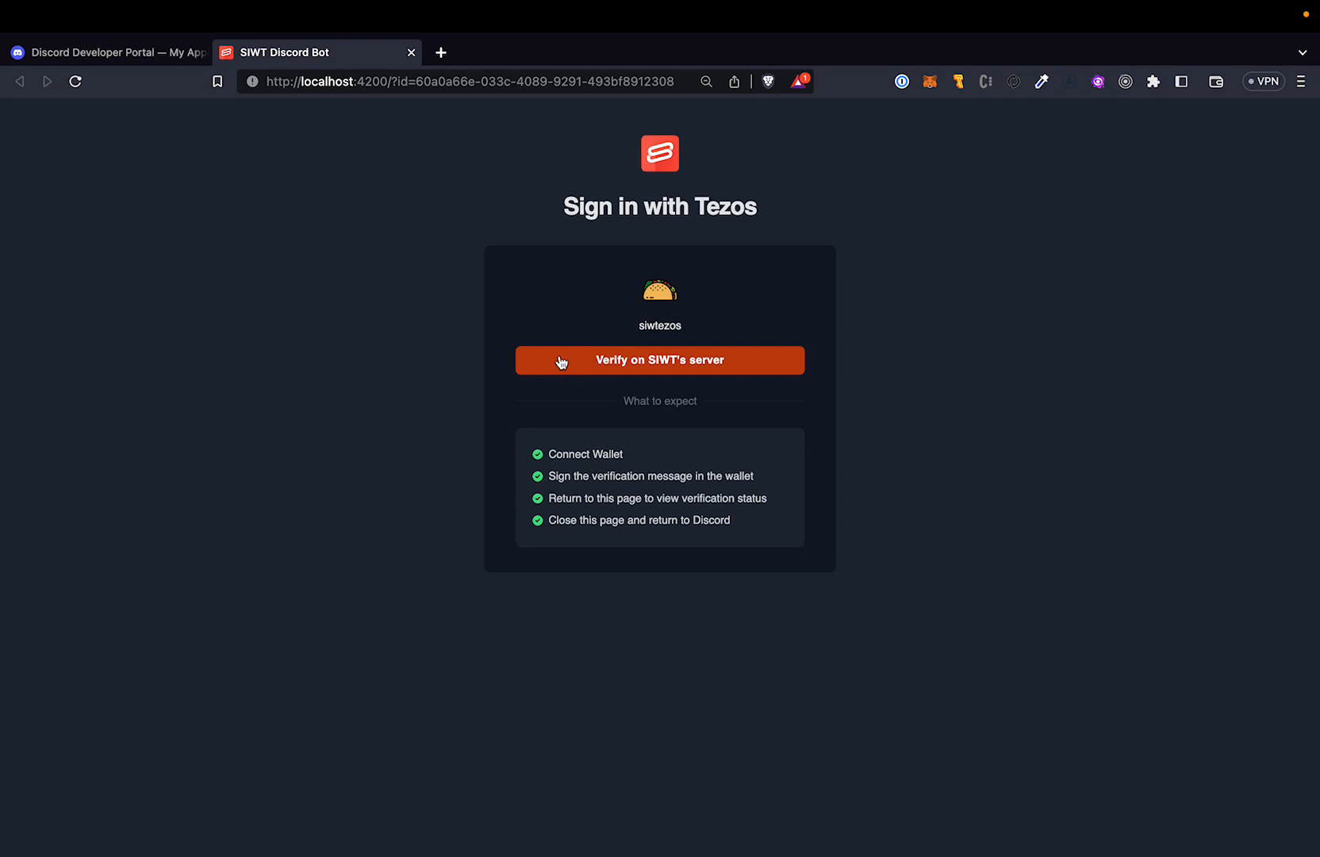
Switch to VS Code and examine the access control query's contract address, condition type, comparator and value in the discord package's config.ts.
key(ctrl+Right)
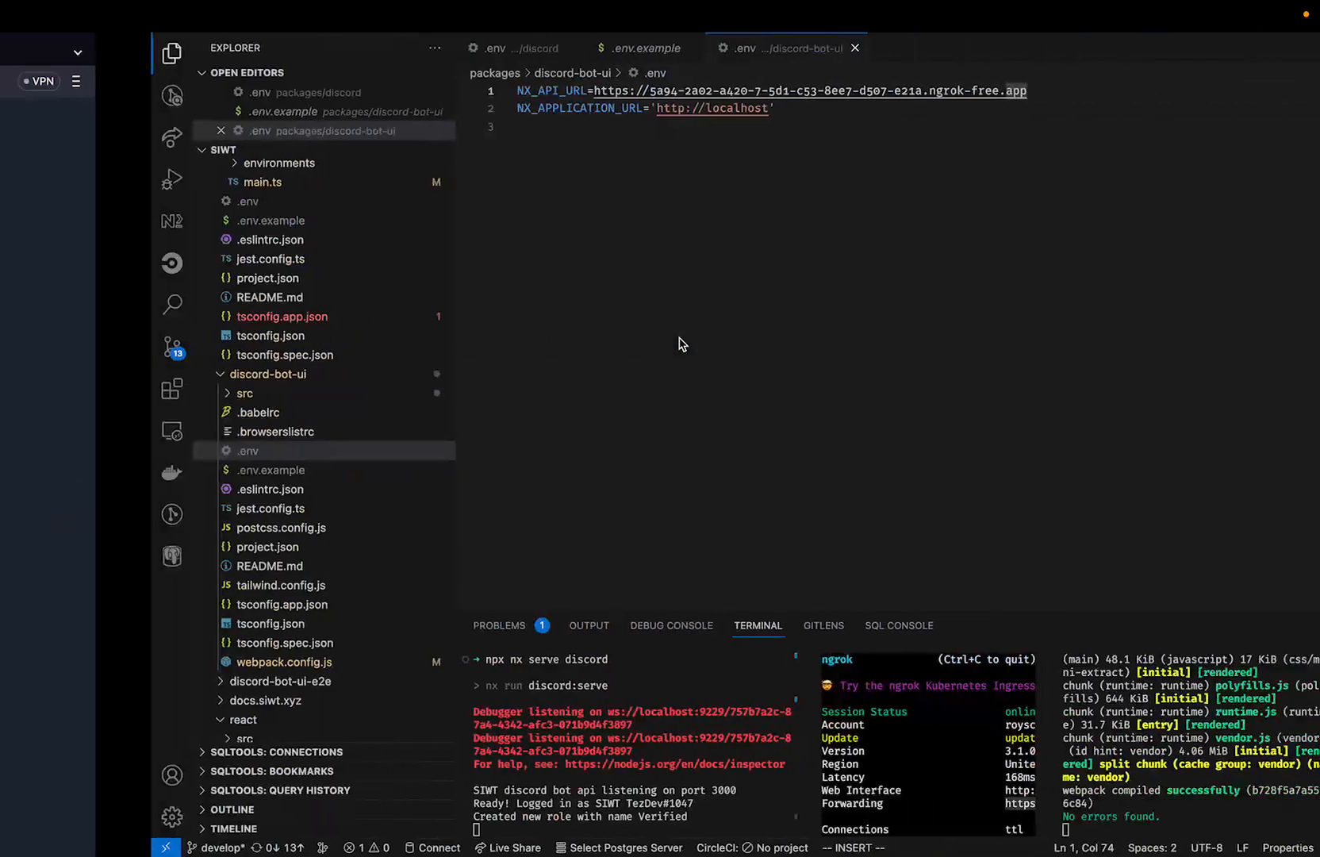
scroll(223, 345, up, 6)
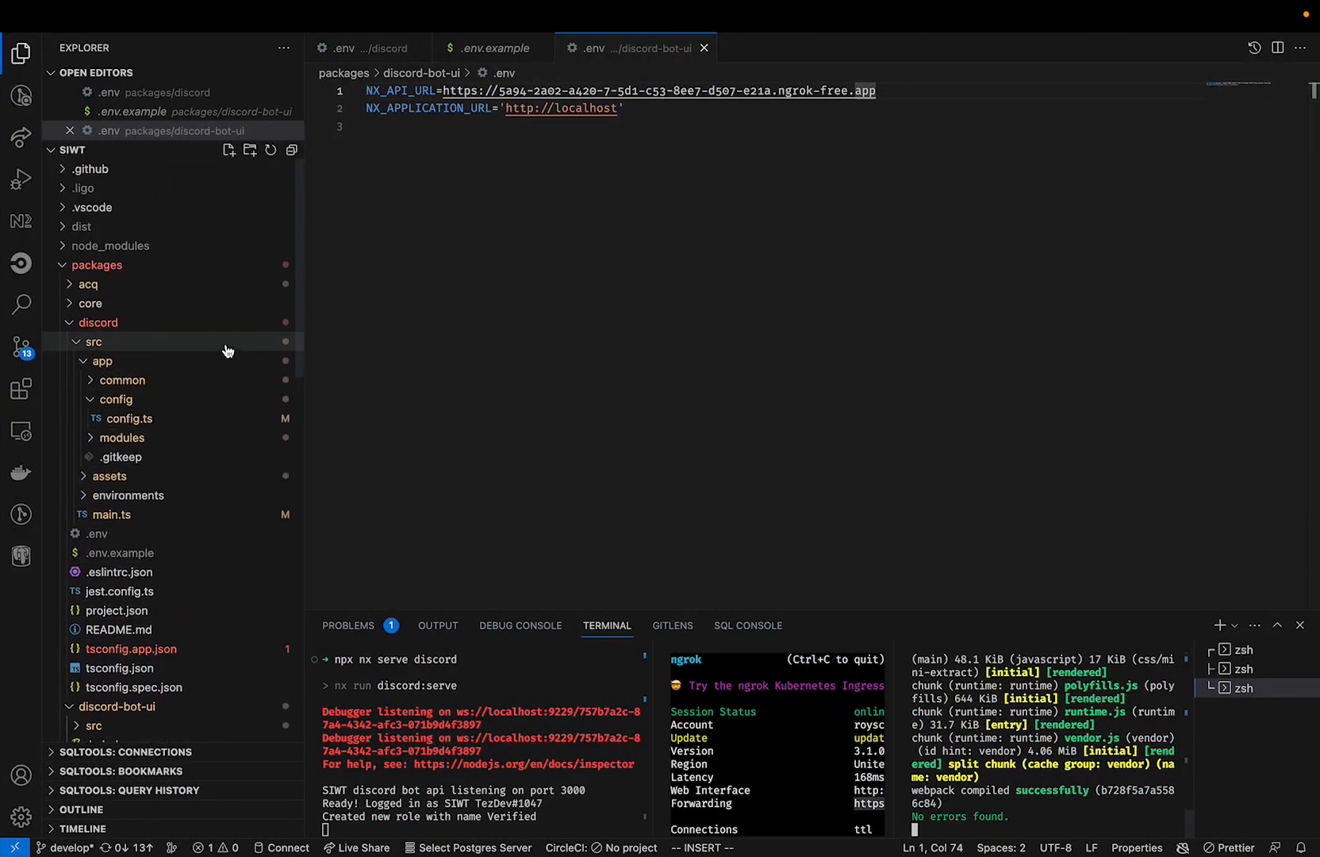
click(189, 419)
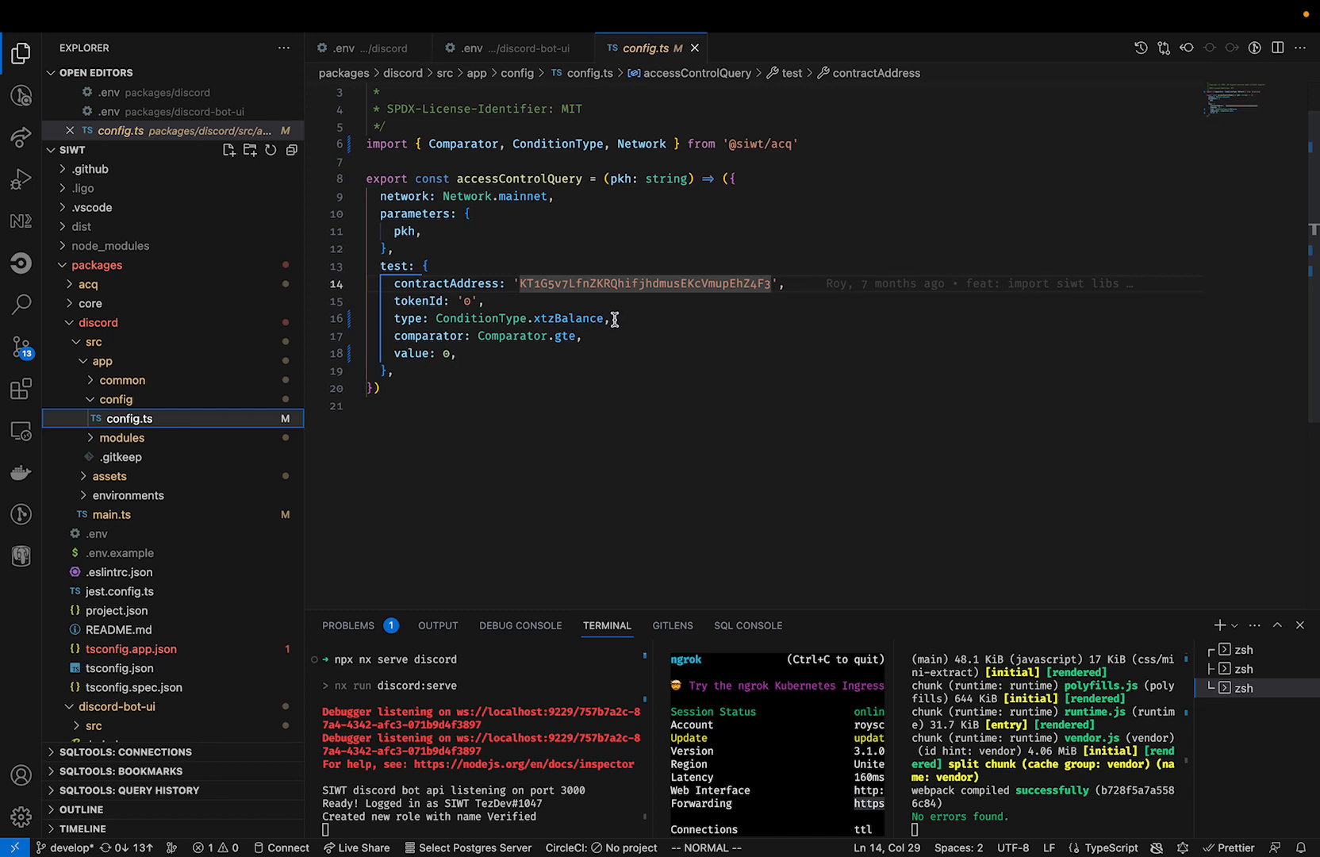
click(597, 337)
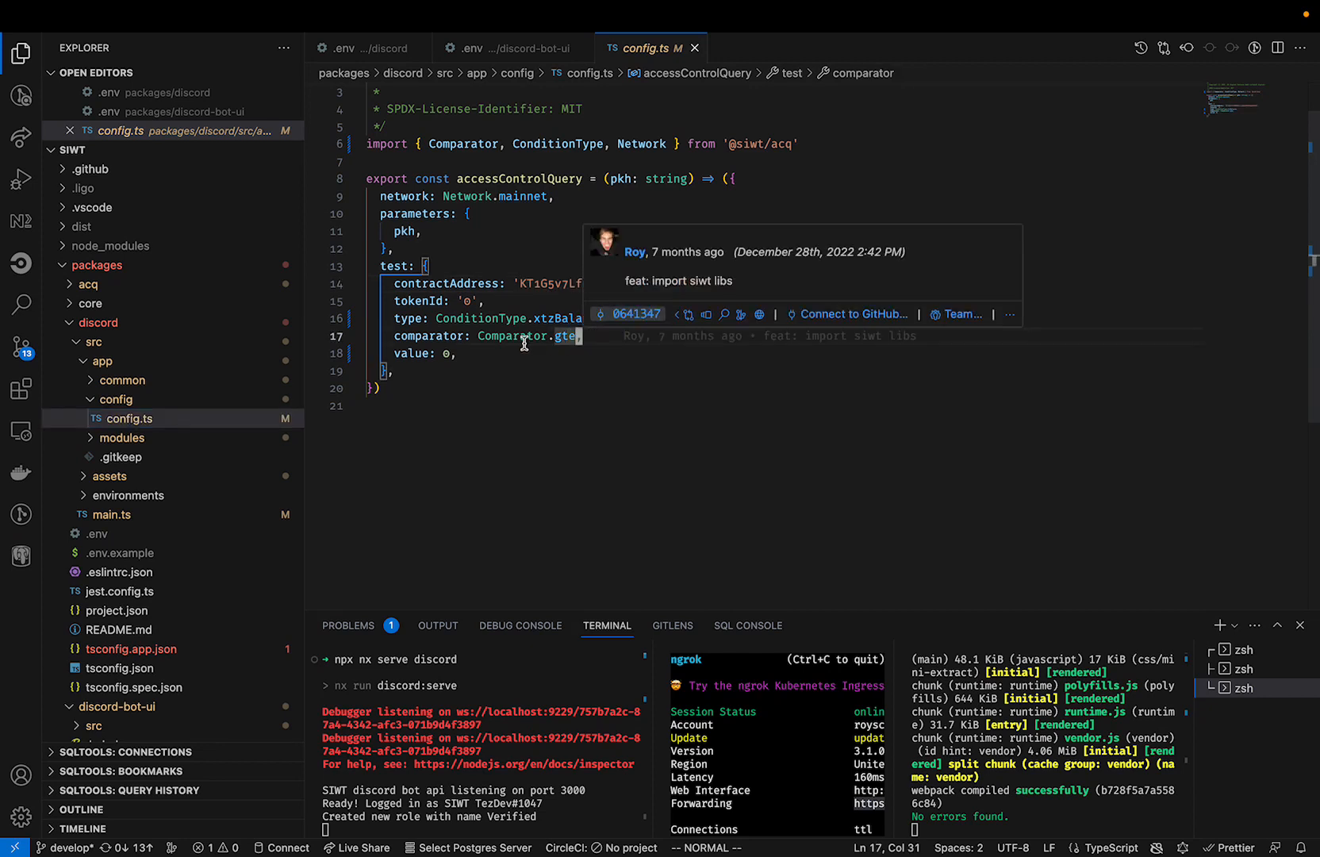
click(447, 353)
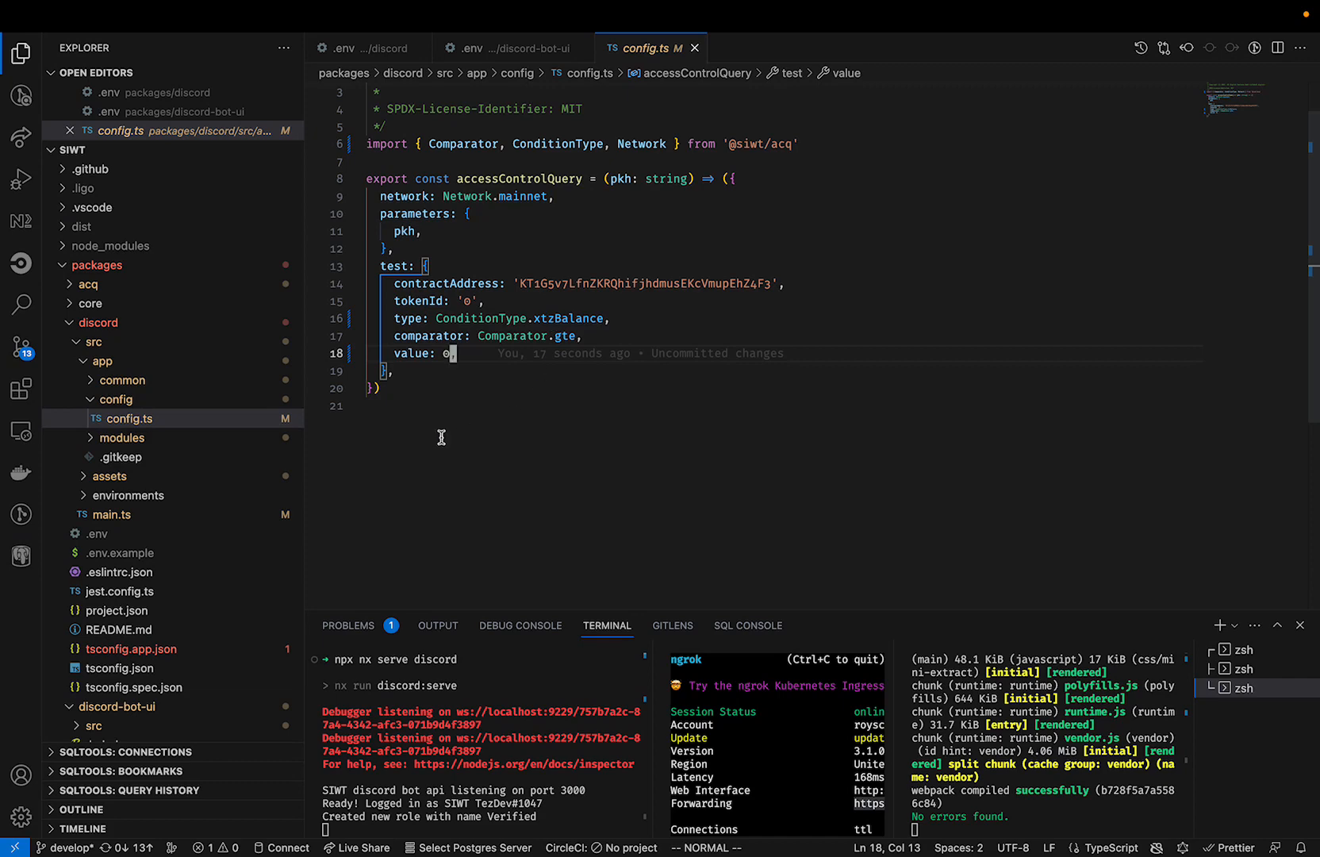
click(472, 429)
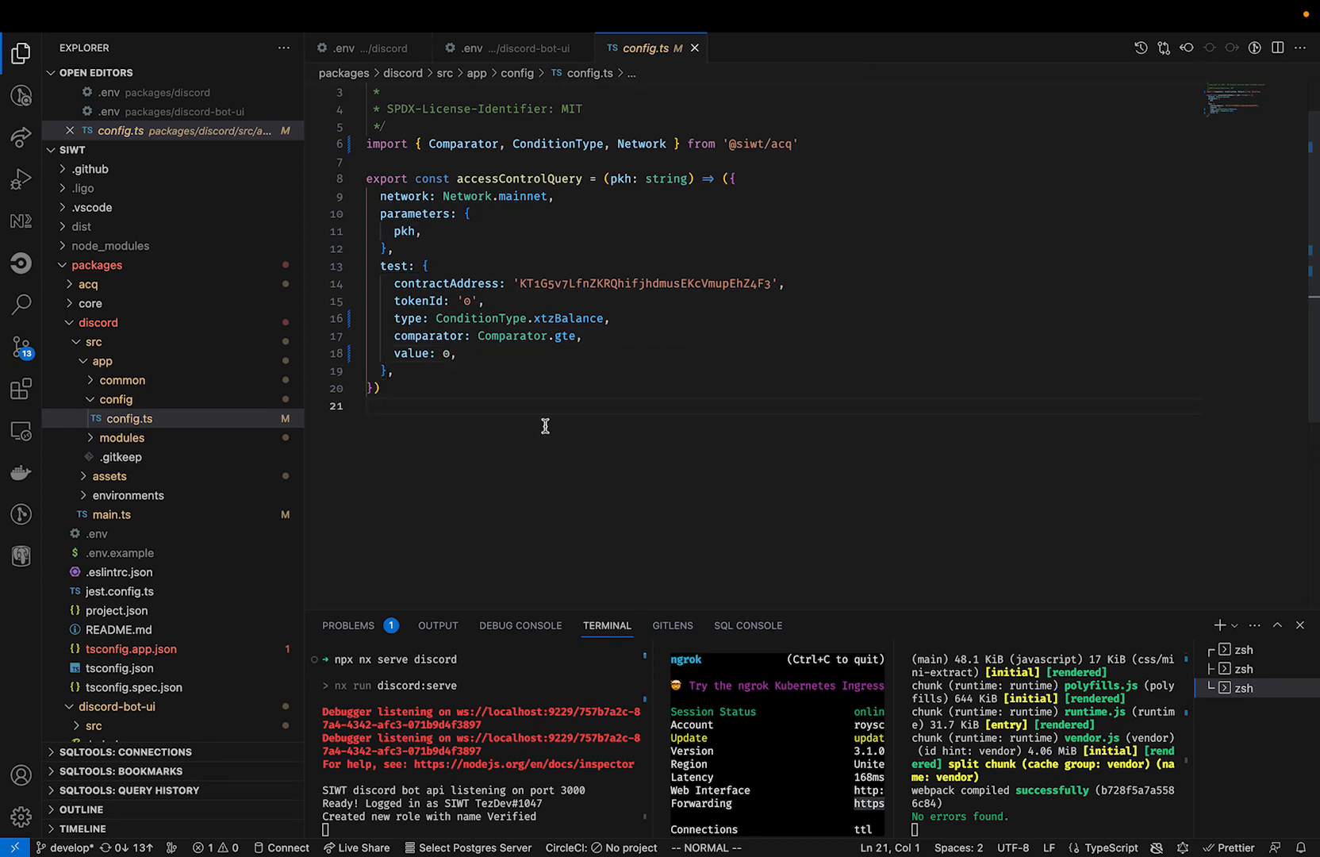
Return to the browser, verify on SIWT's server by connecting the imported Temple account and signing the message, and close the verification page.
key(ctrl+Left)
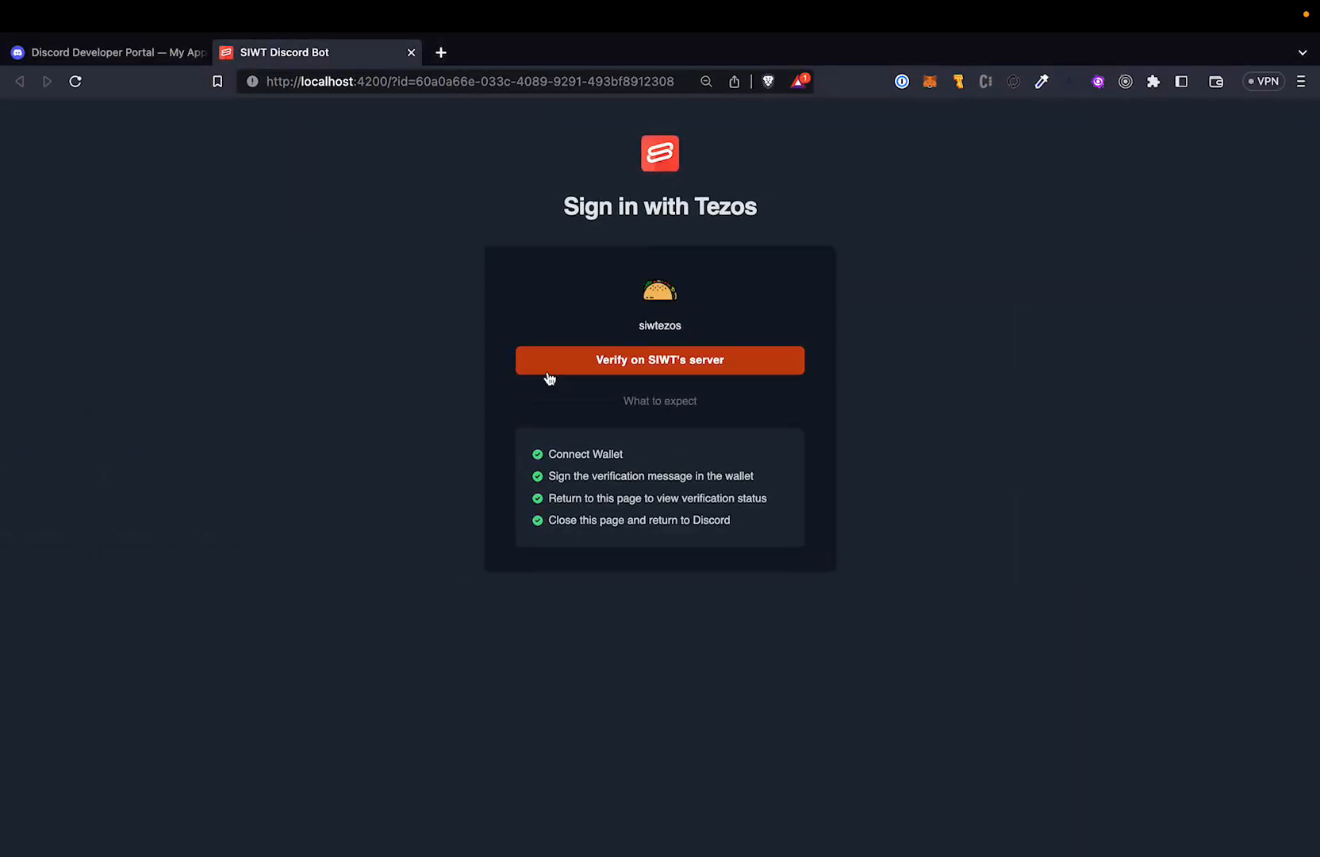
click(559, 363)
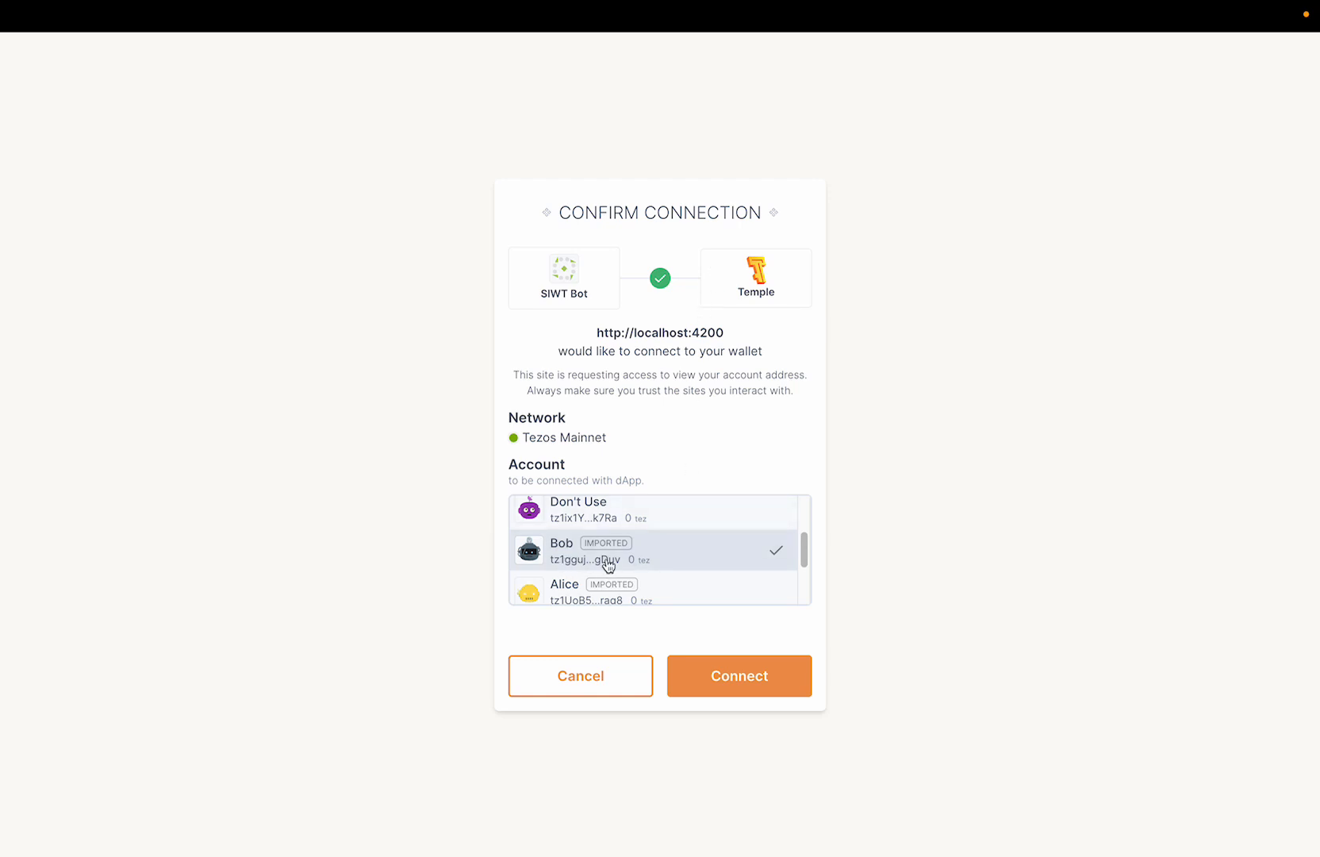
click(741, 687)
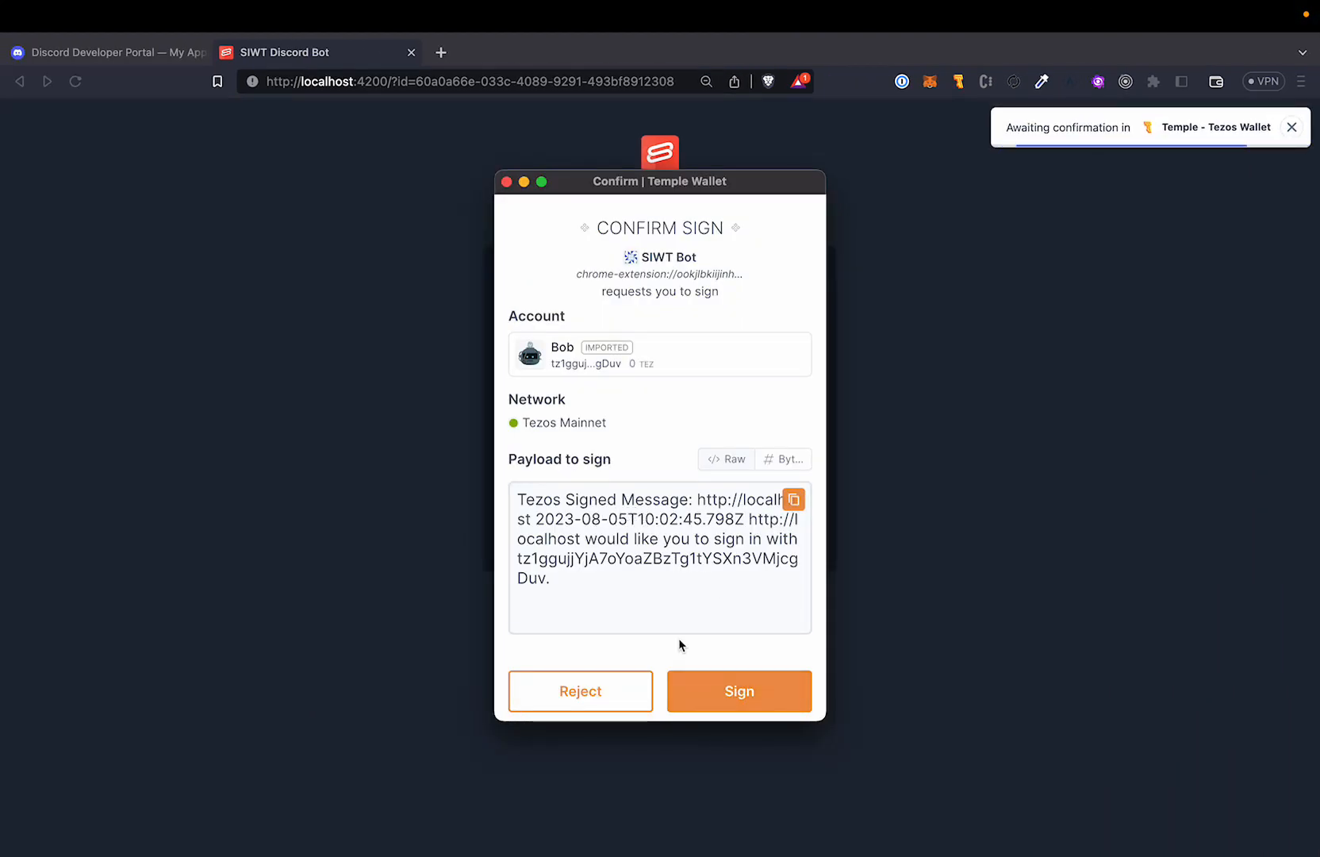
click(720, 701)
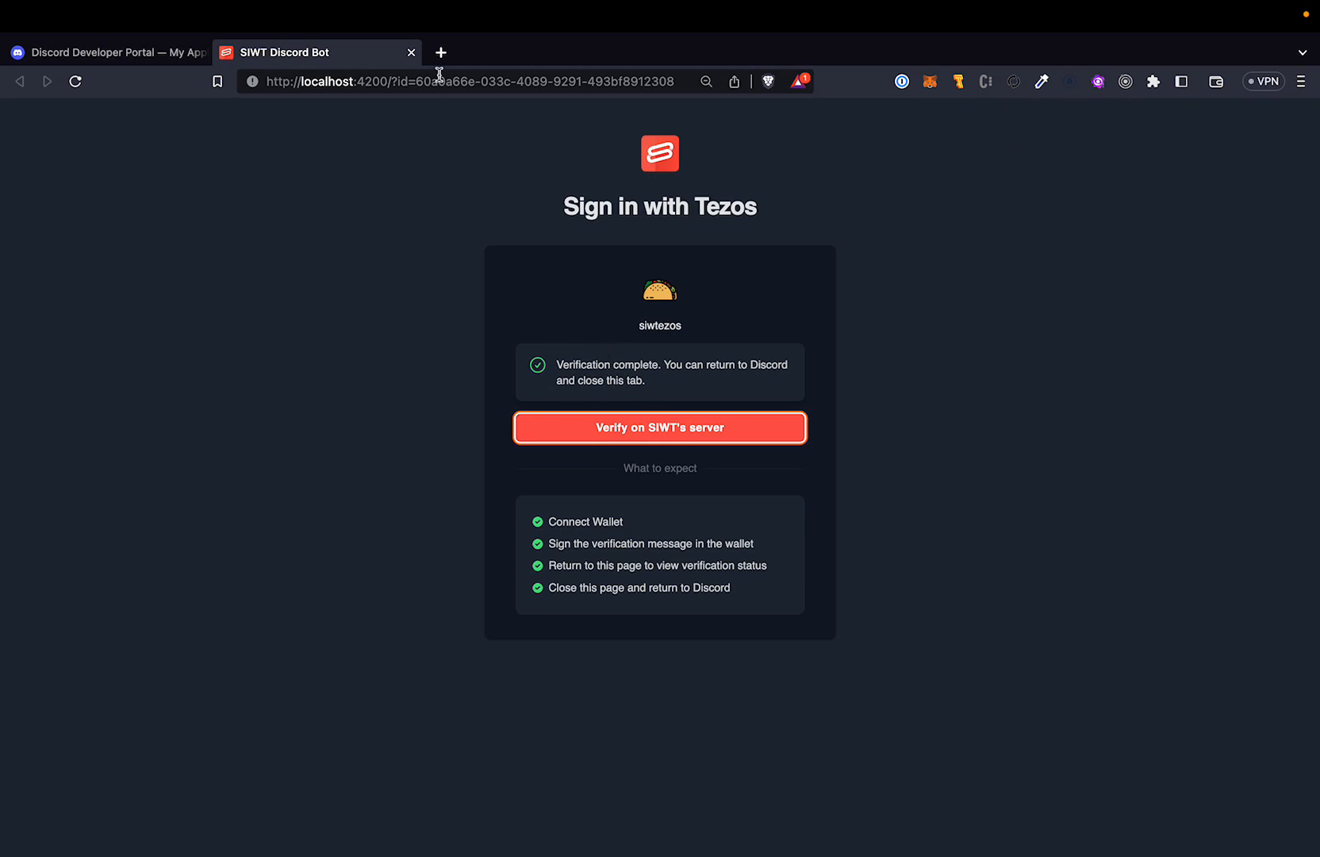
click(412, 52)
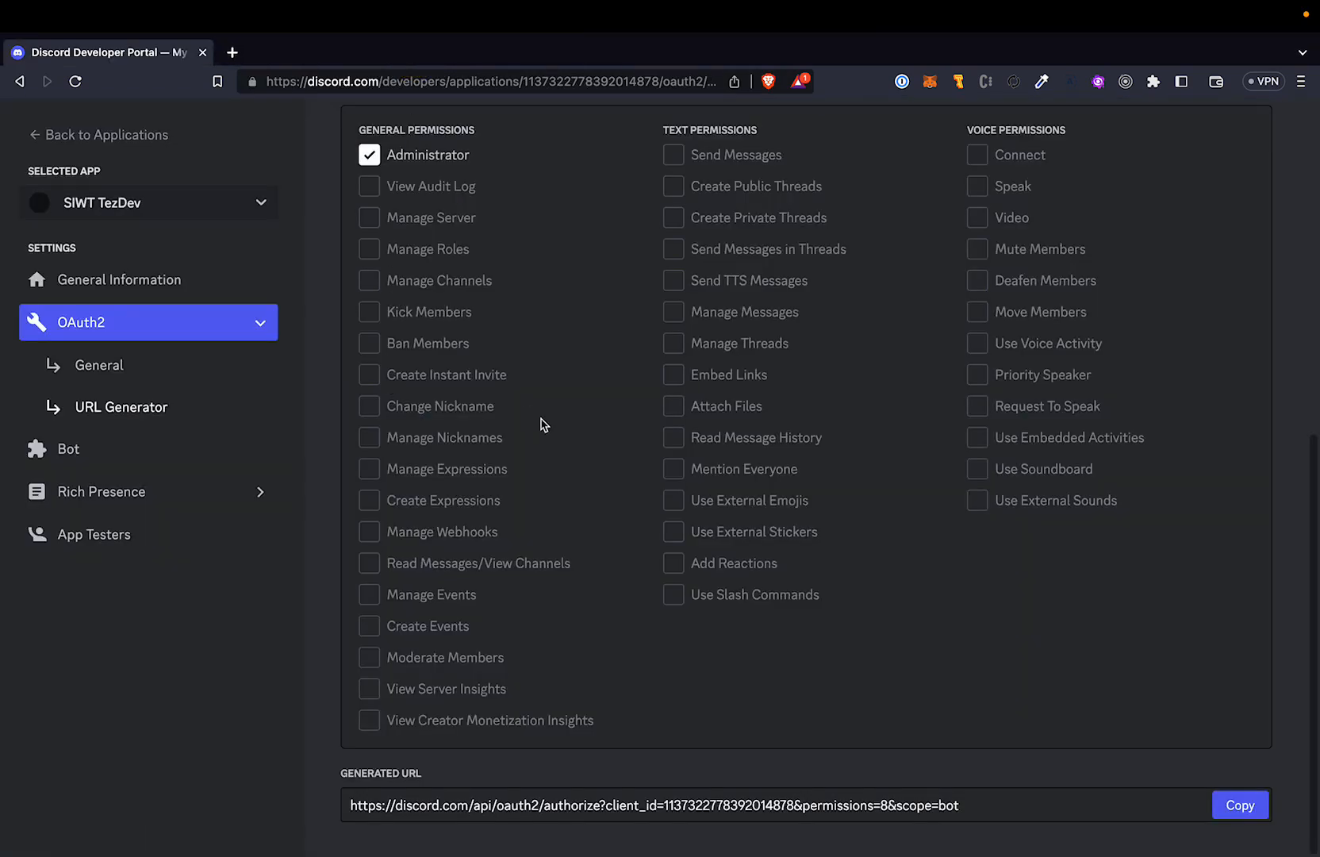
Switch to Discord and read the new direct message from SIWT TezDev.
key(ctrl+Right)
key(ctrl+Left)
key(ctrl+Left)
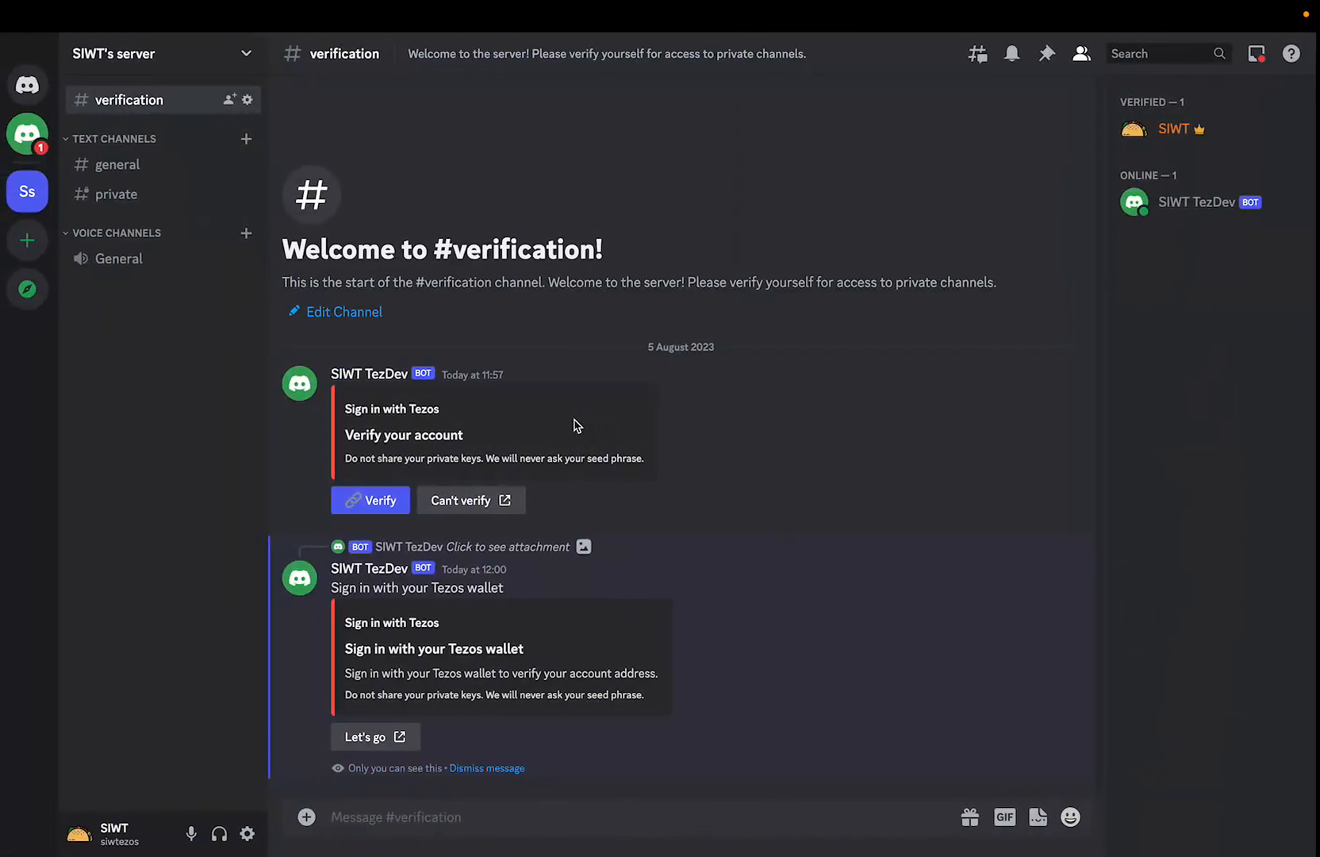
click(29, 144)
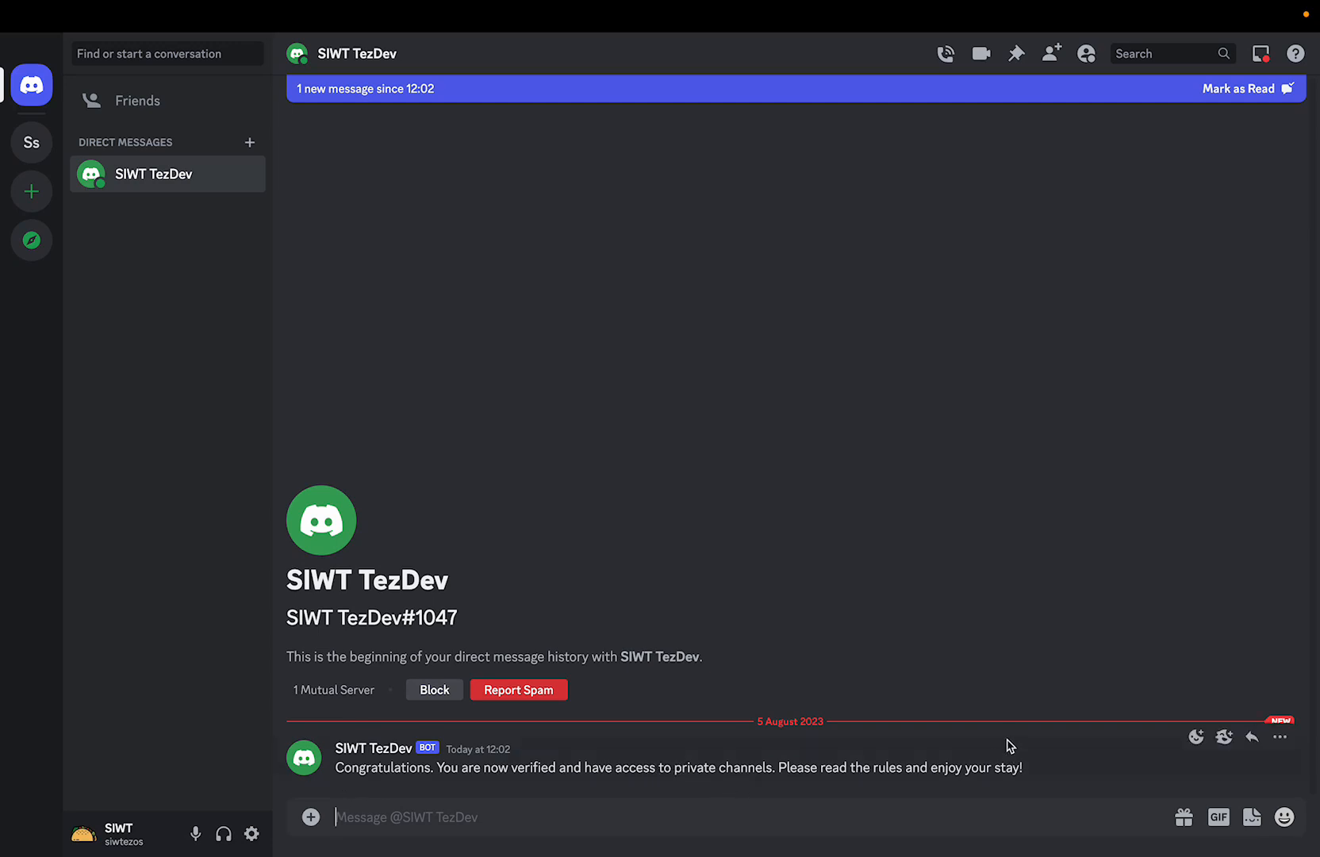
Return to SIWT's server and check the roles on the SIWT member's profile.
click(31, 142)
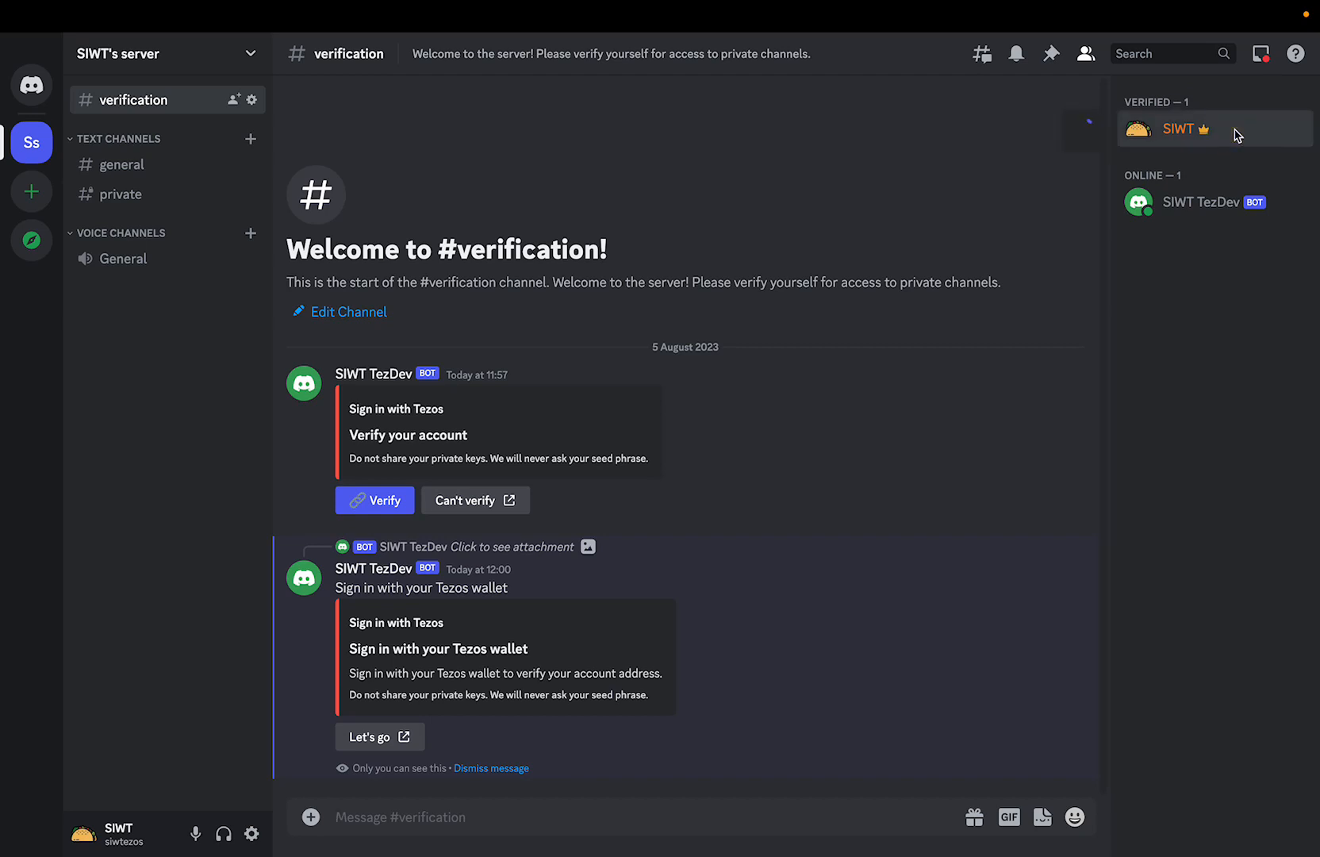
click(1234, 133)
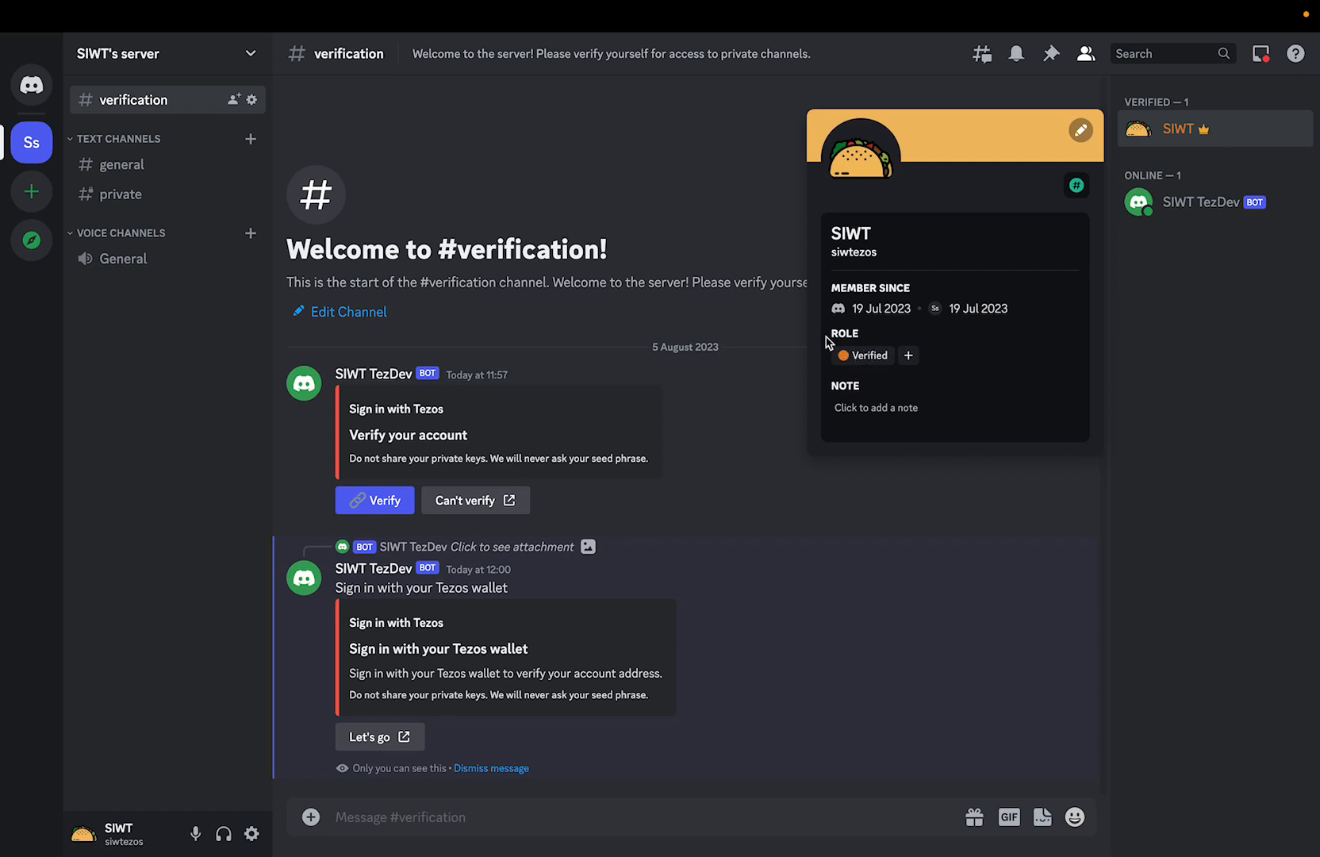
mouse_move(610, 6)
mouse_move(796, 39)
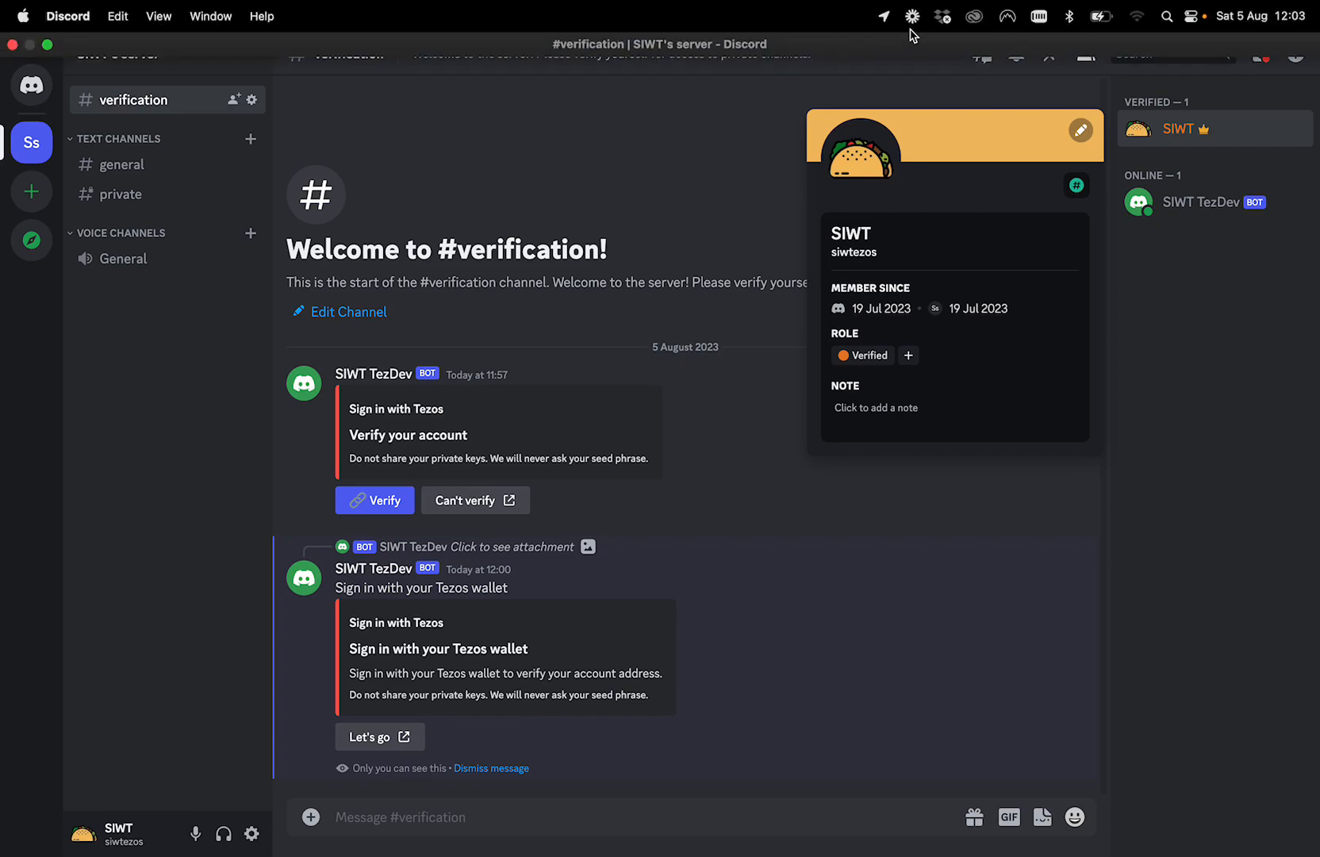